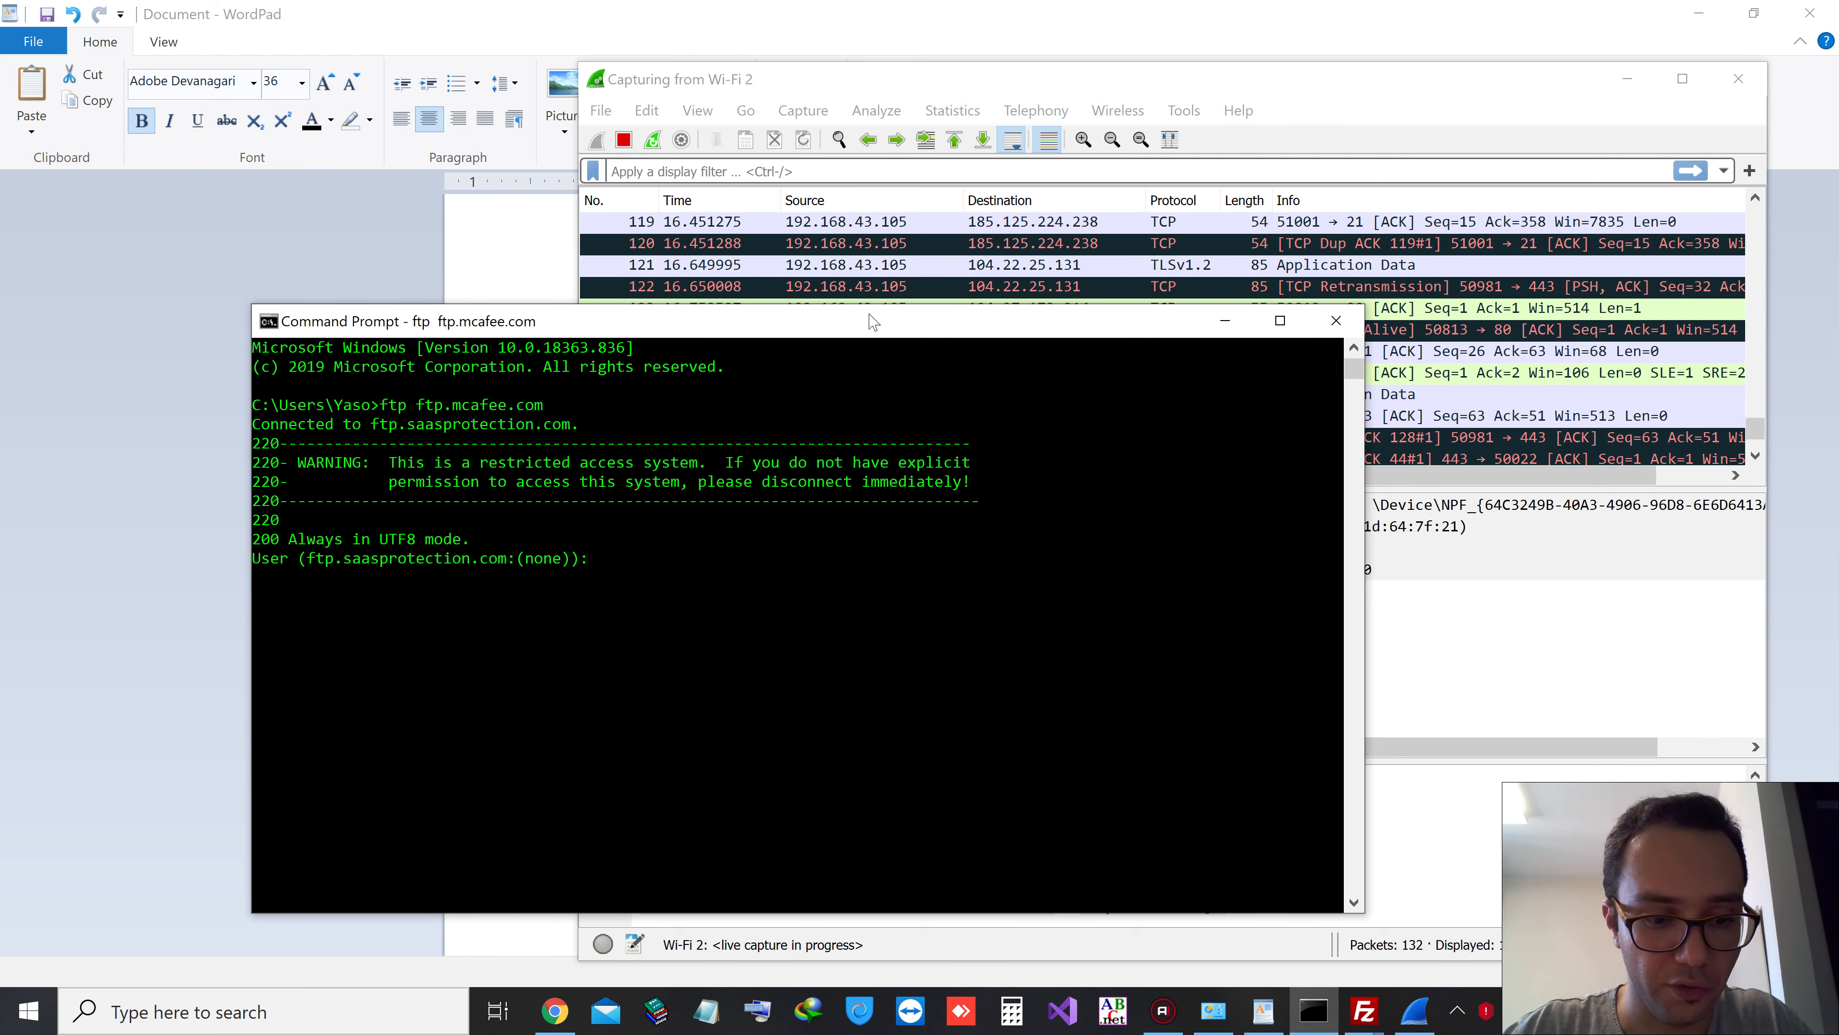
Log in to the FTP server as anonymous with the password, and end the session with bye
text(mous)
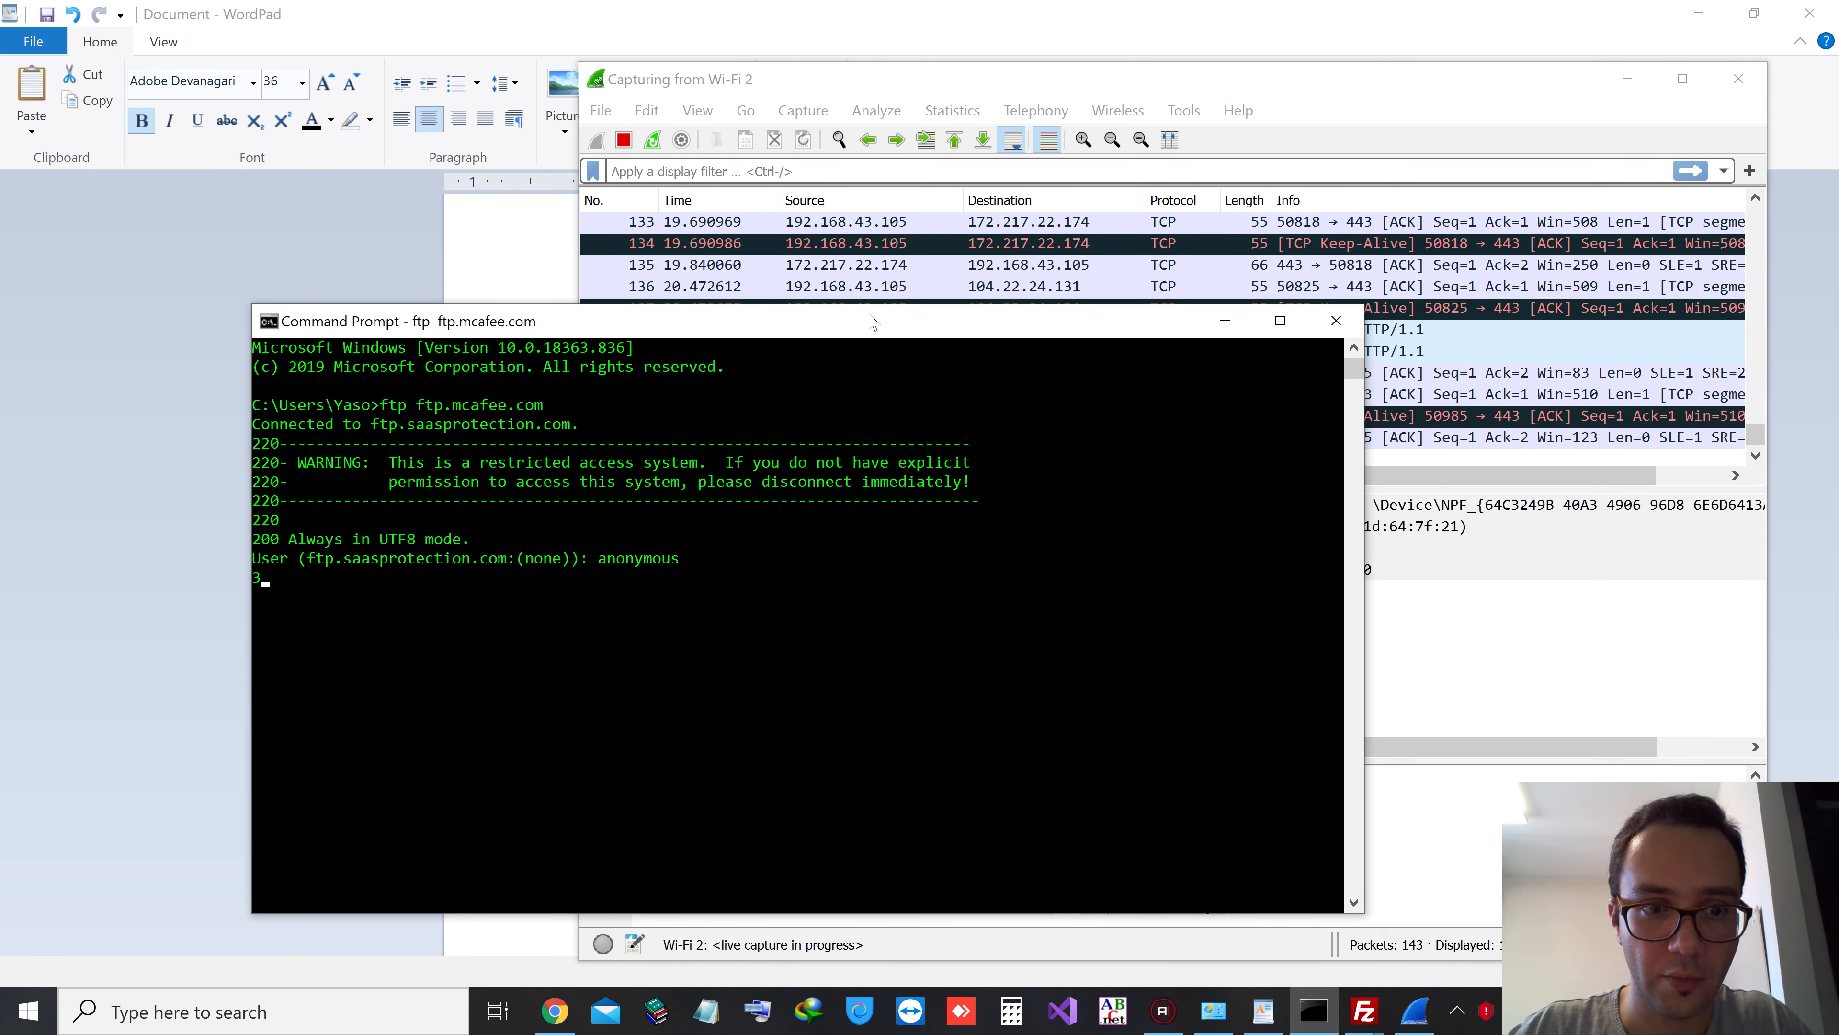
key(Return)
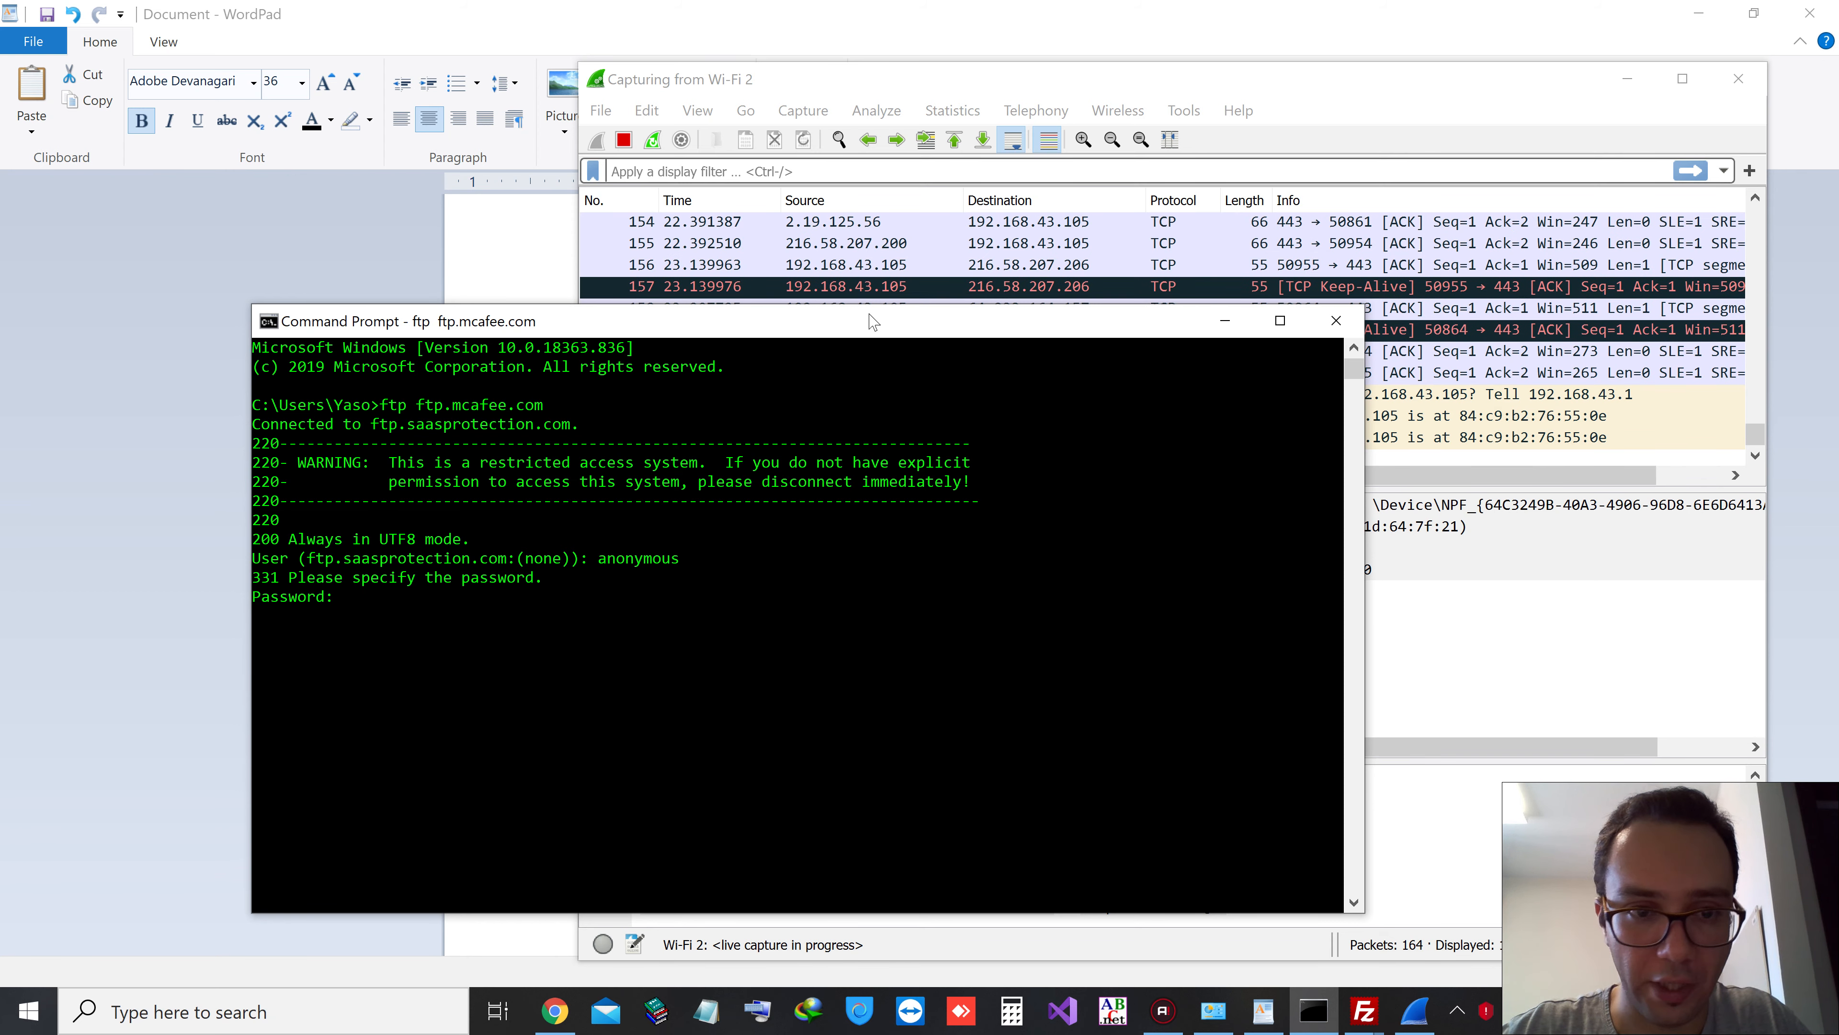
key(Return)
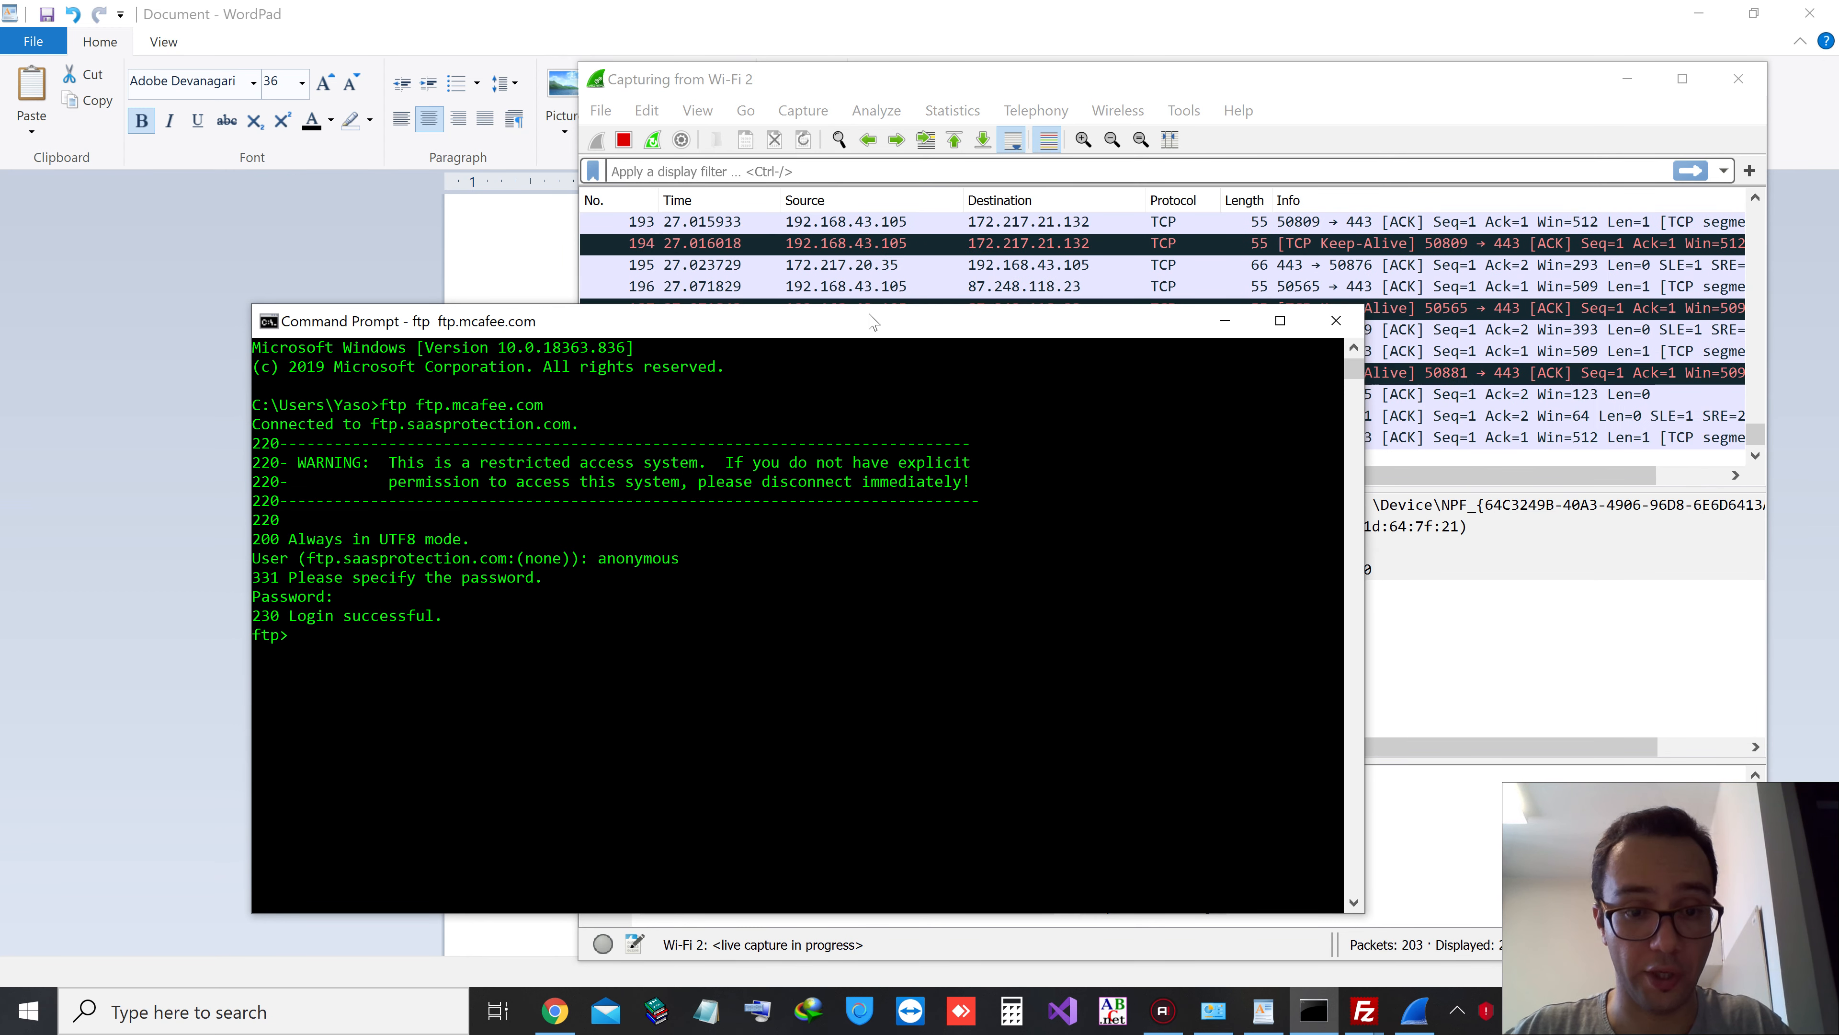
text(bye)
key(Return)
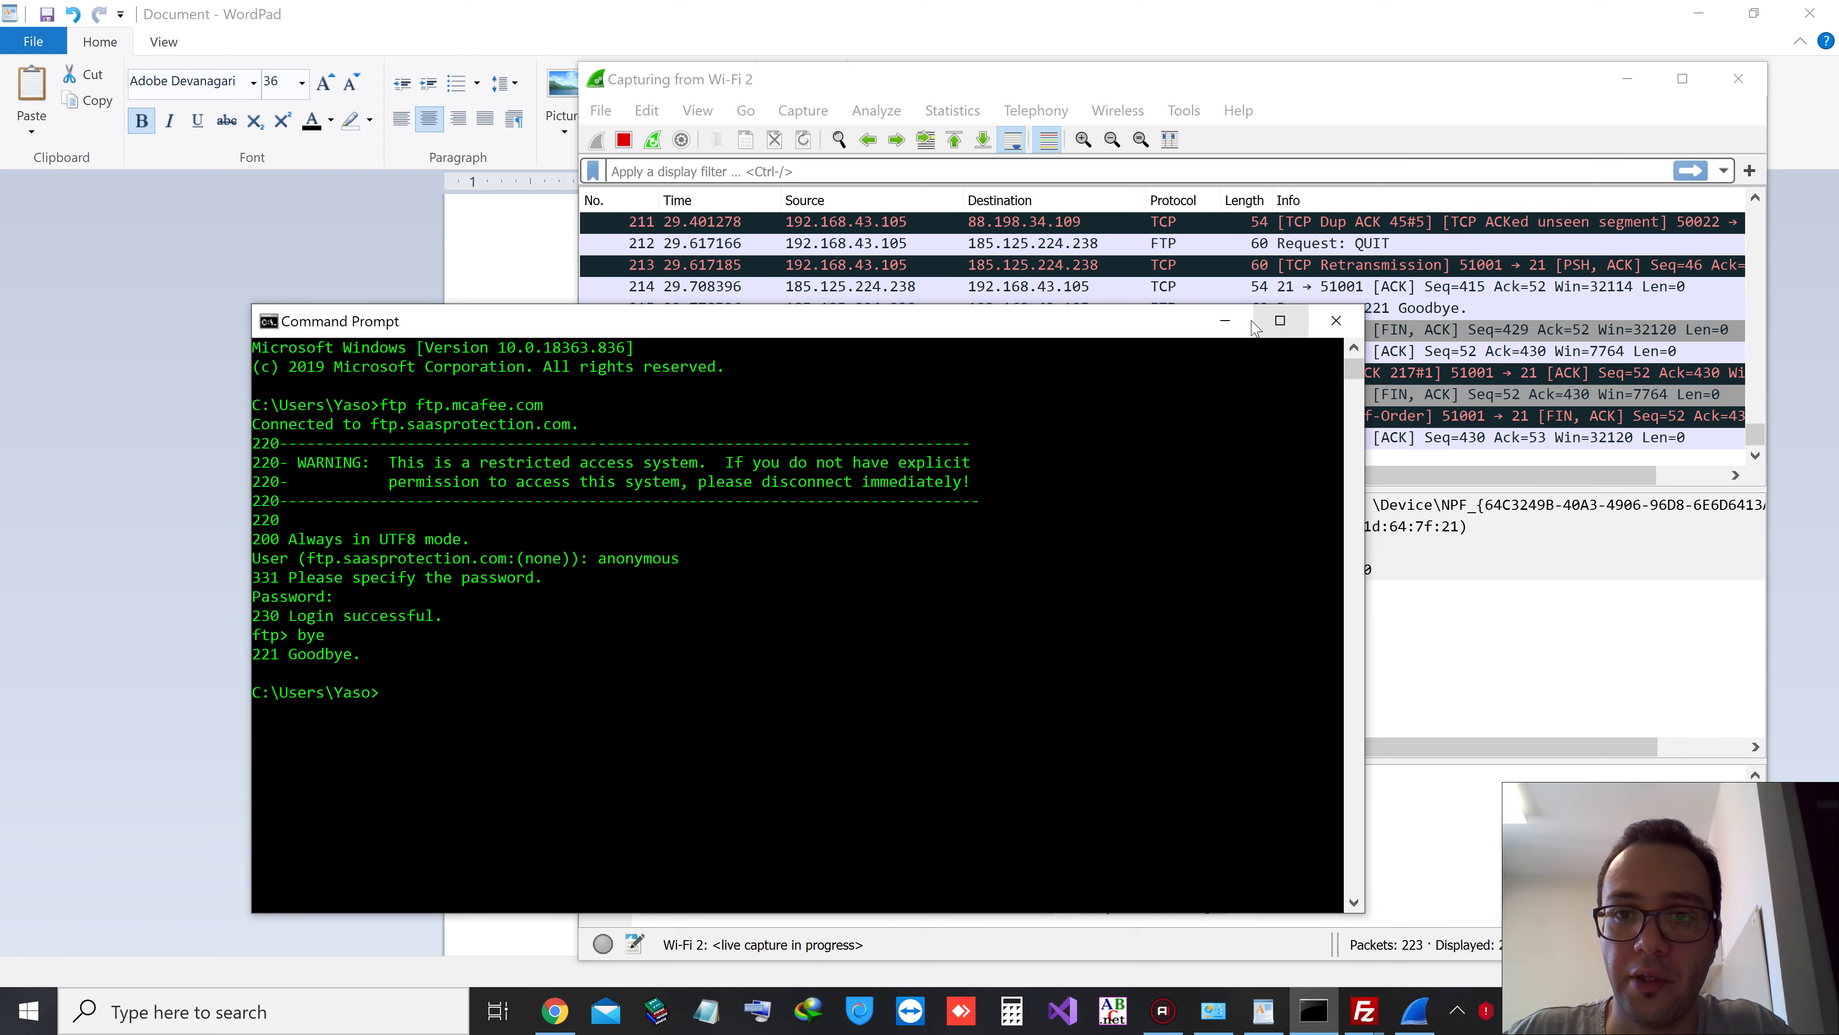
Minimize the command prompt, and stop the Wi-Fi 2 capture in Wireshark
click(1225, 321)
click(624, 140)
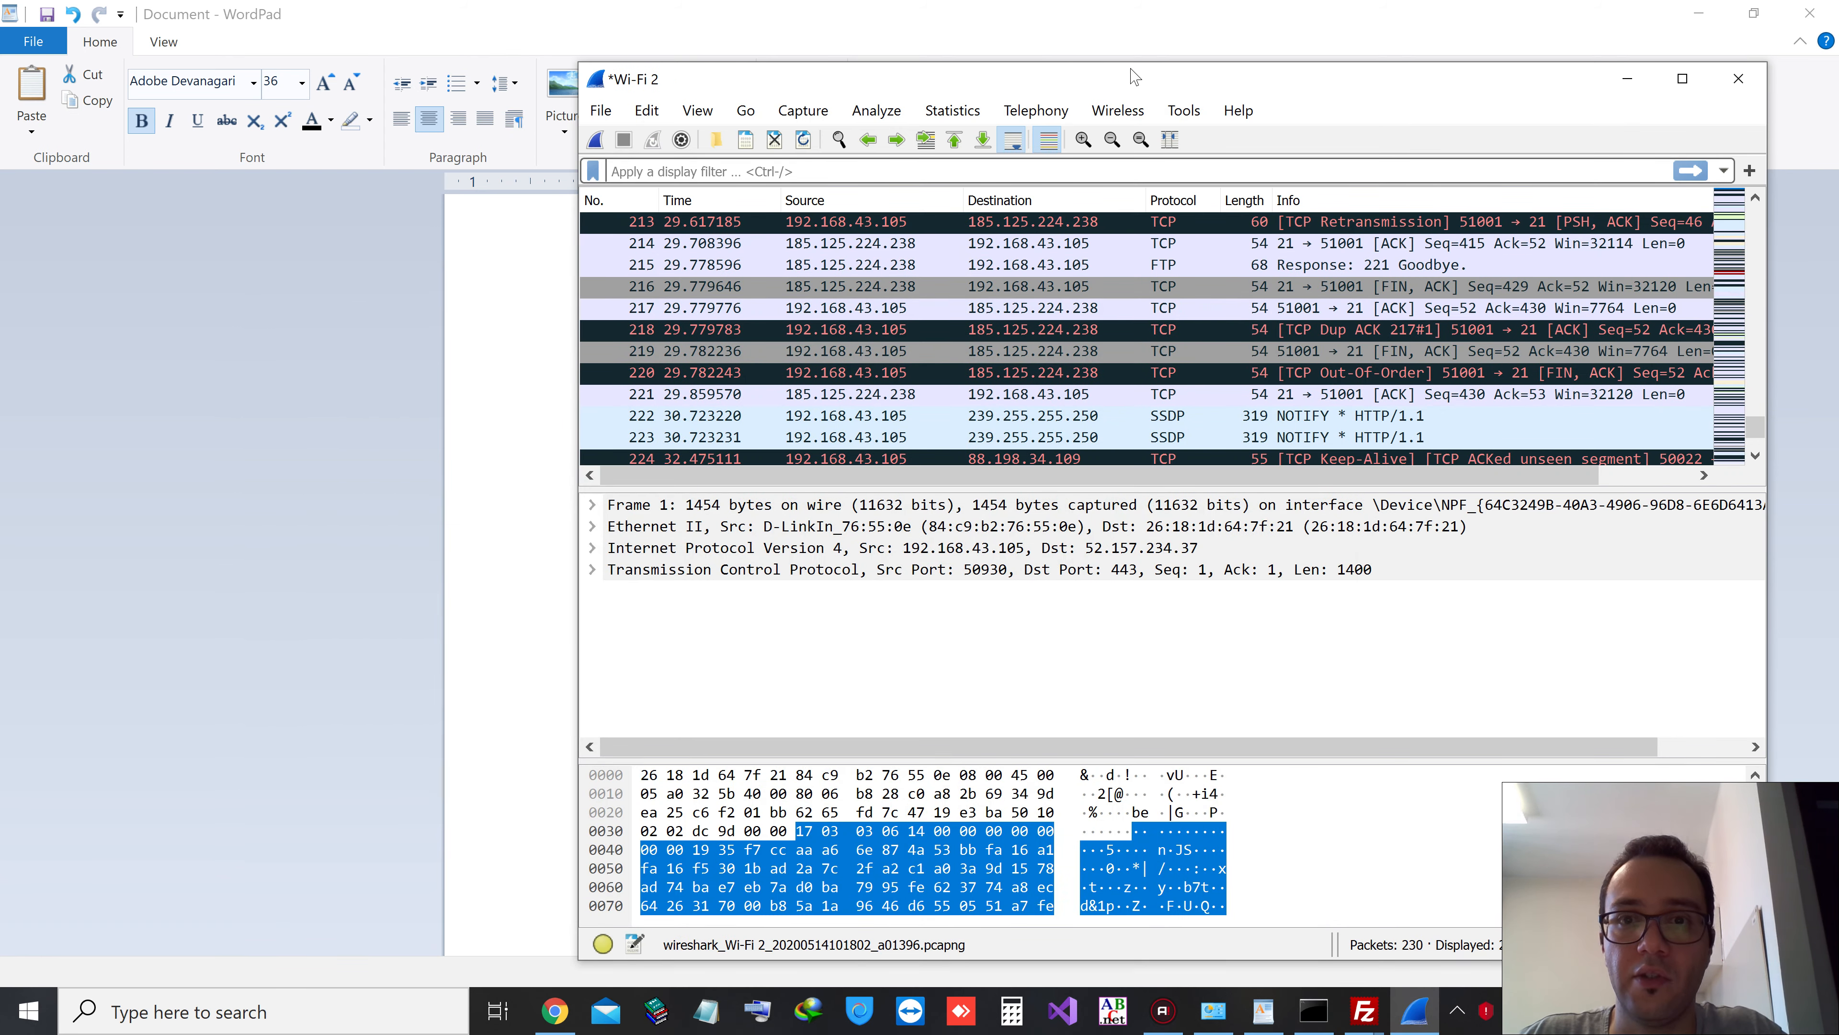
drag(1133, 76, 956, 83)
drag(1578, 440, 1578, 220)
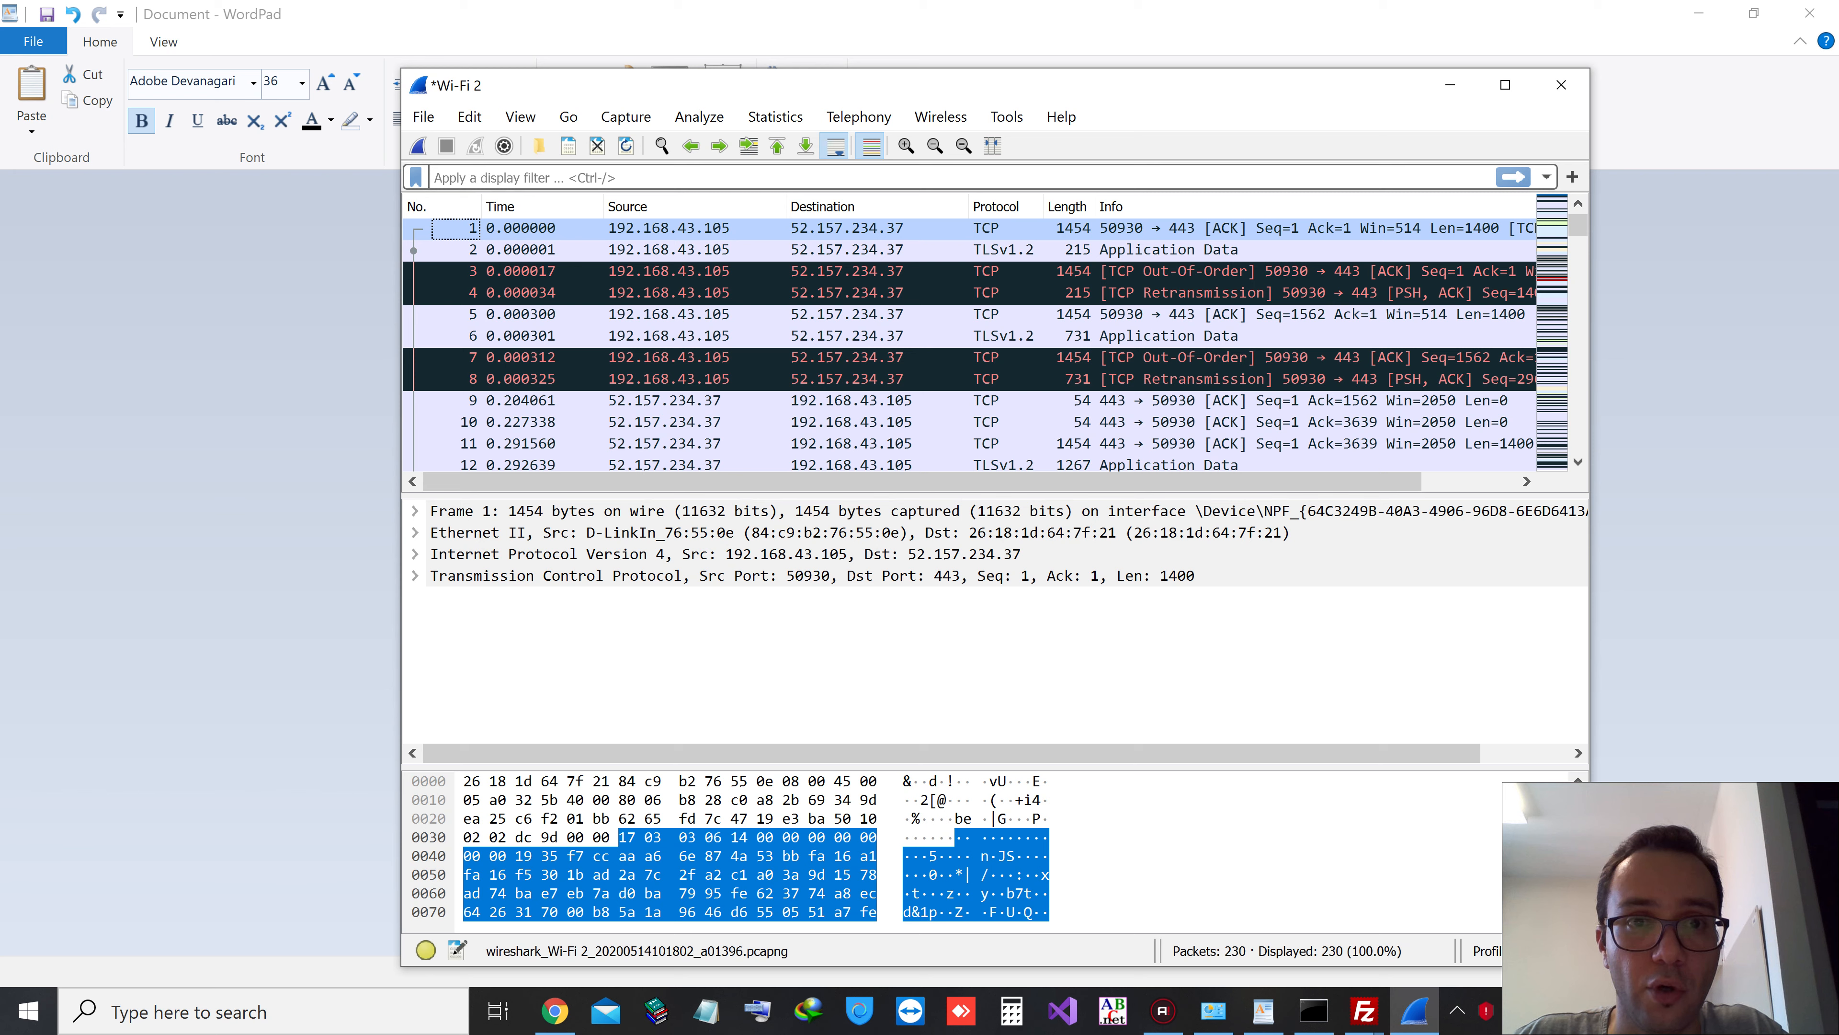
Filter the captured packets by the ftp protocol
click(478, 175)
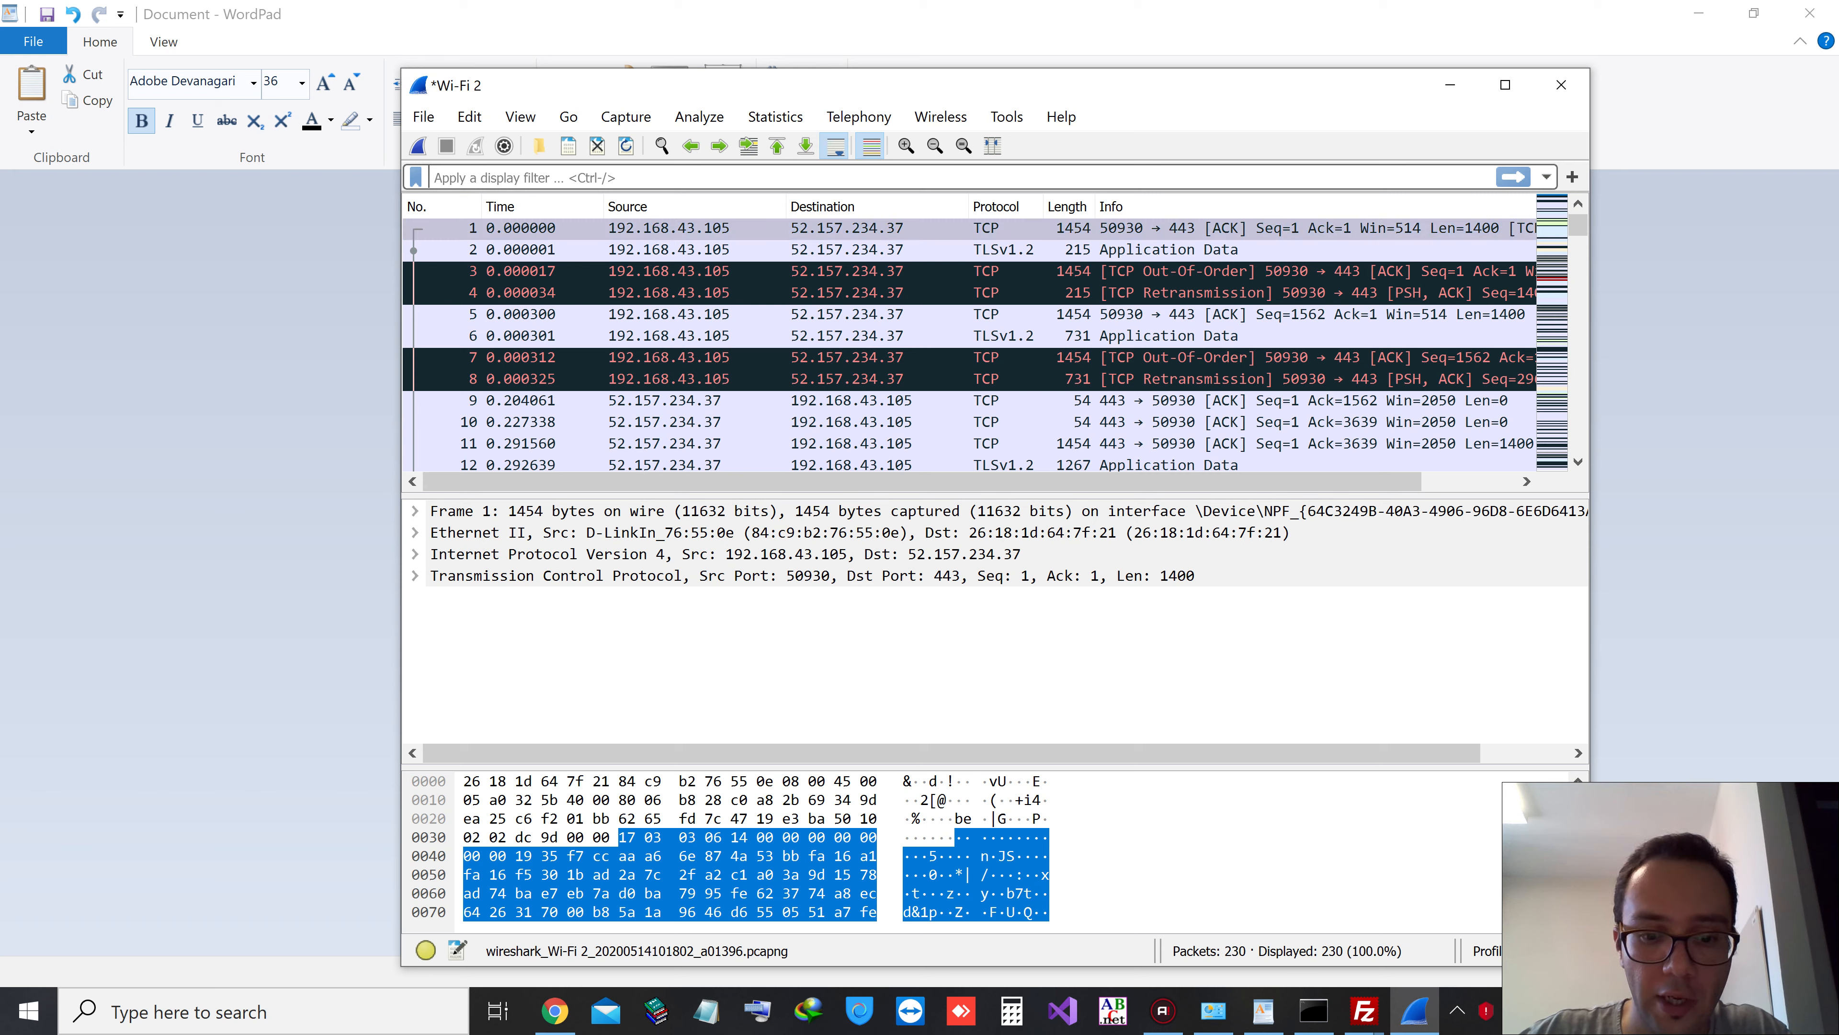
text(ftp)
key(Return)
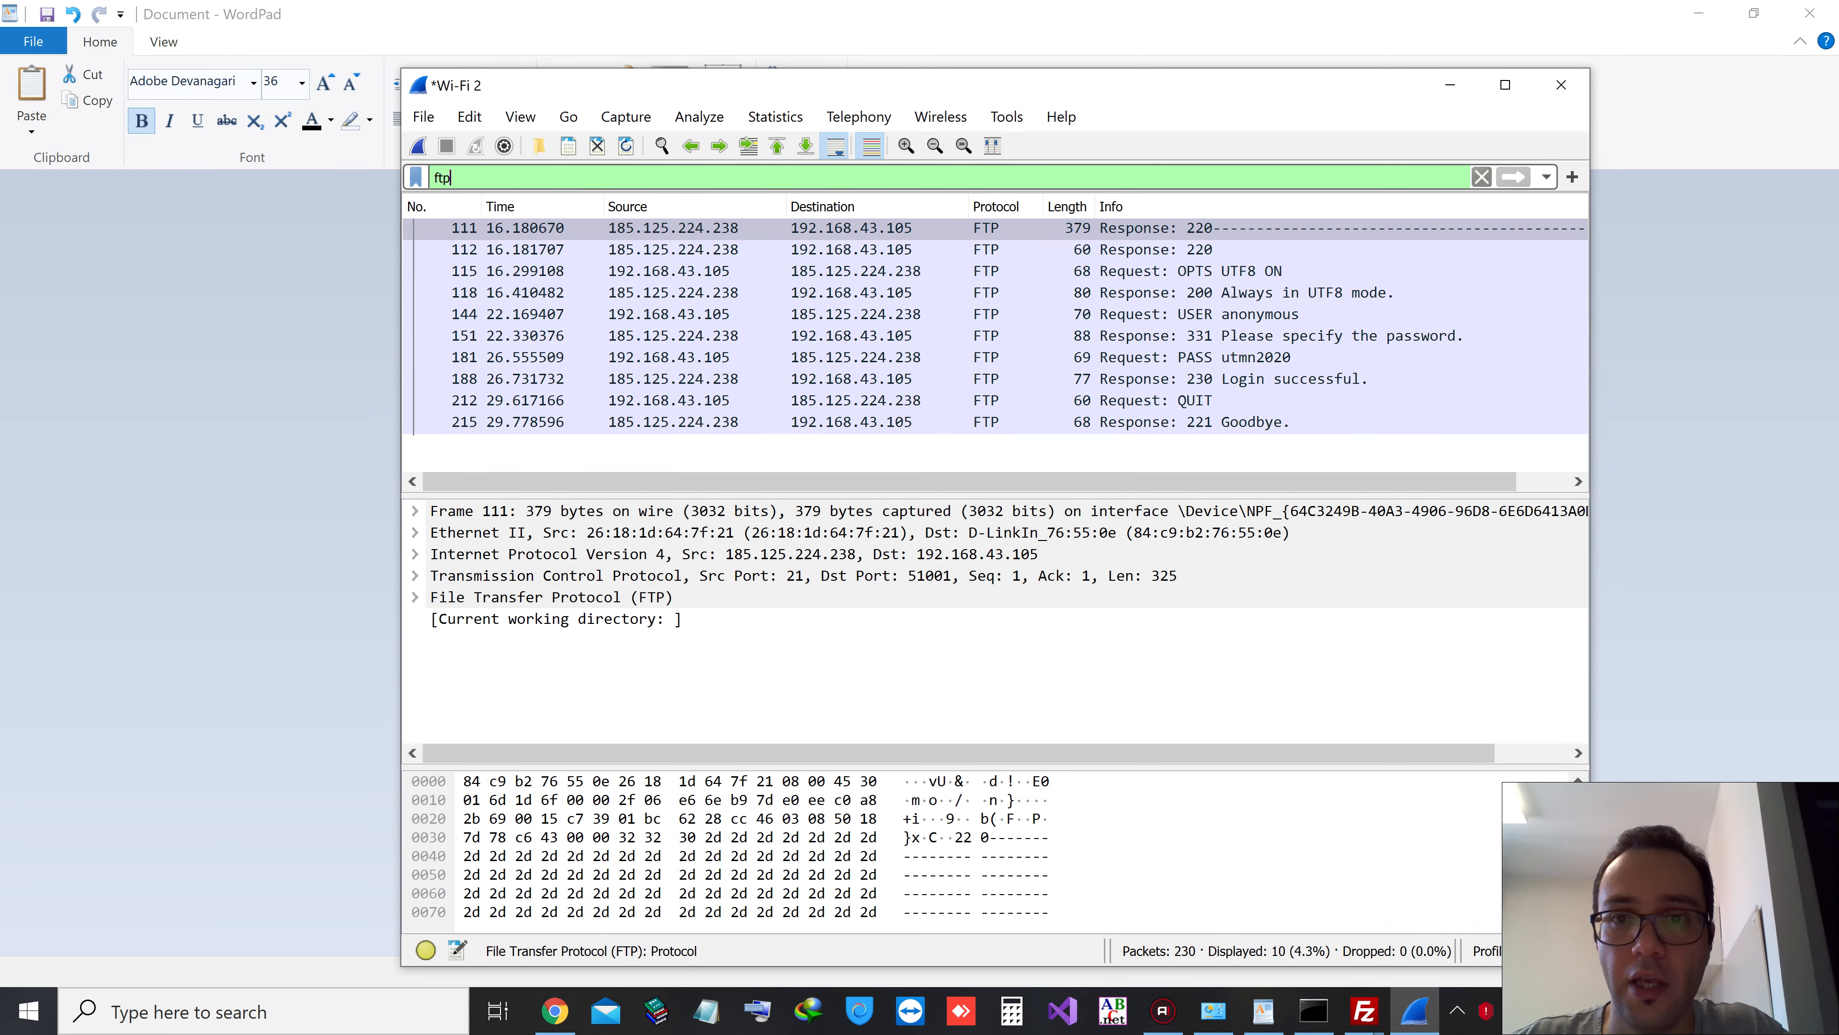
Examine the USER and PASS request packets in the filtered FTP traffic
drag(802, 95, 686, 88)
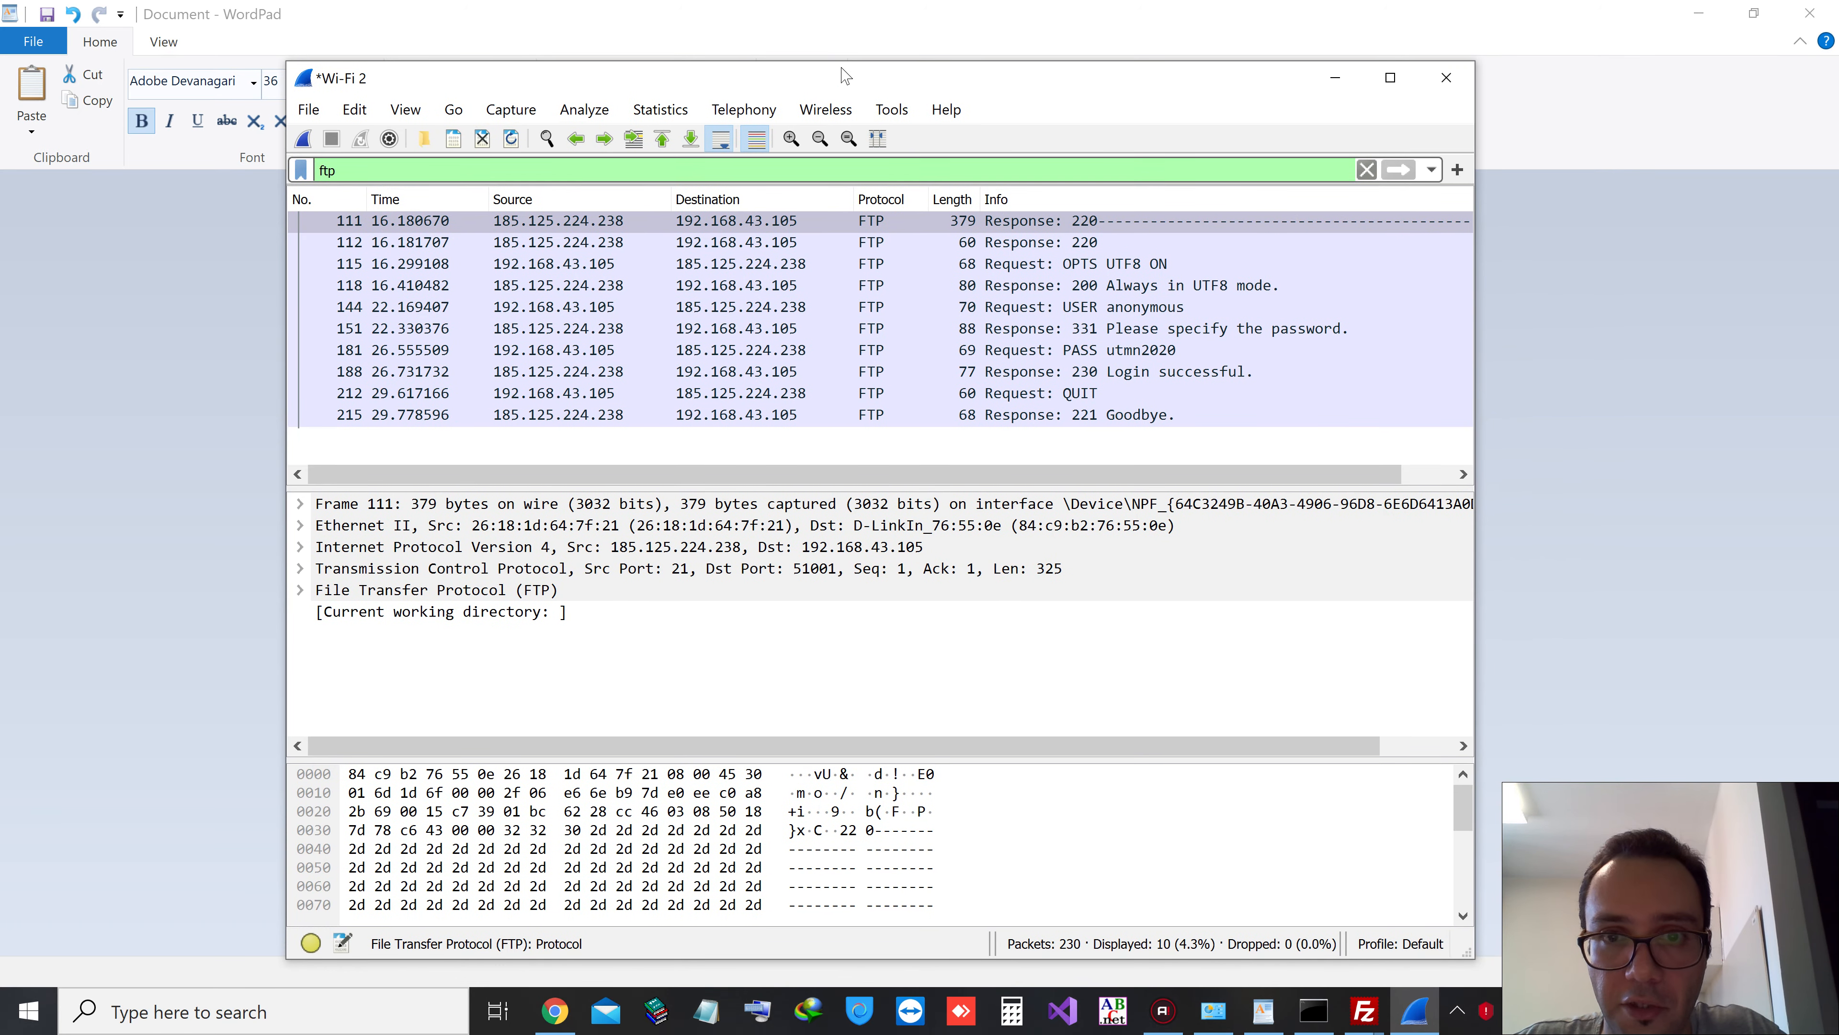
drag(1103, 75, 1188, 71)
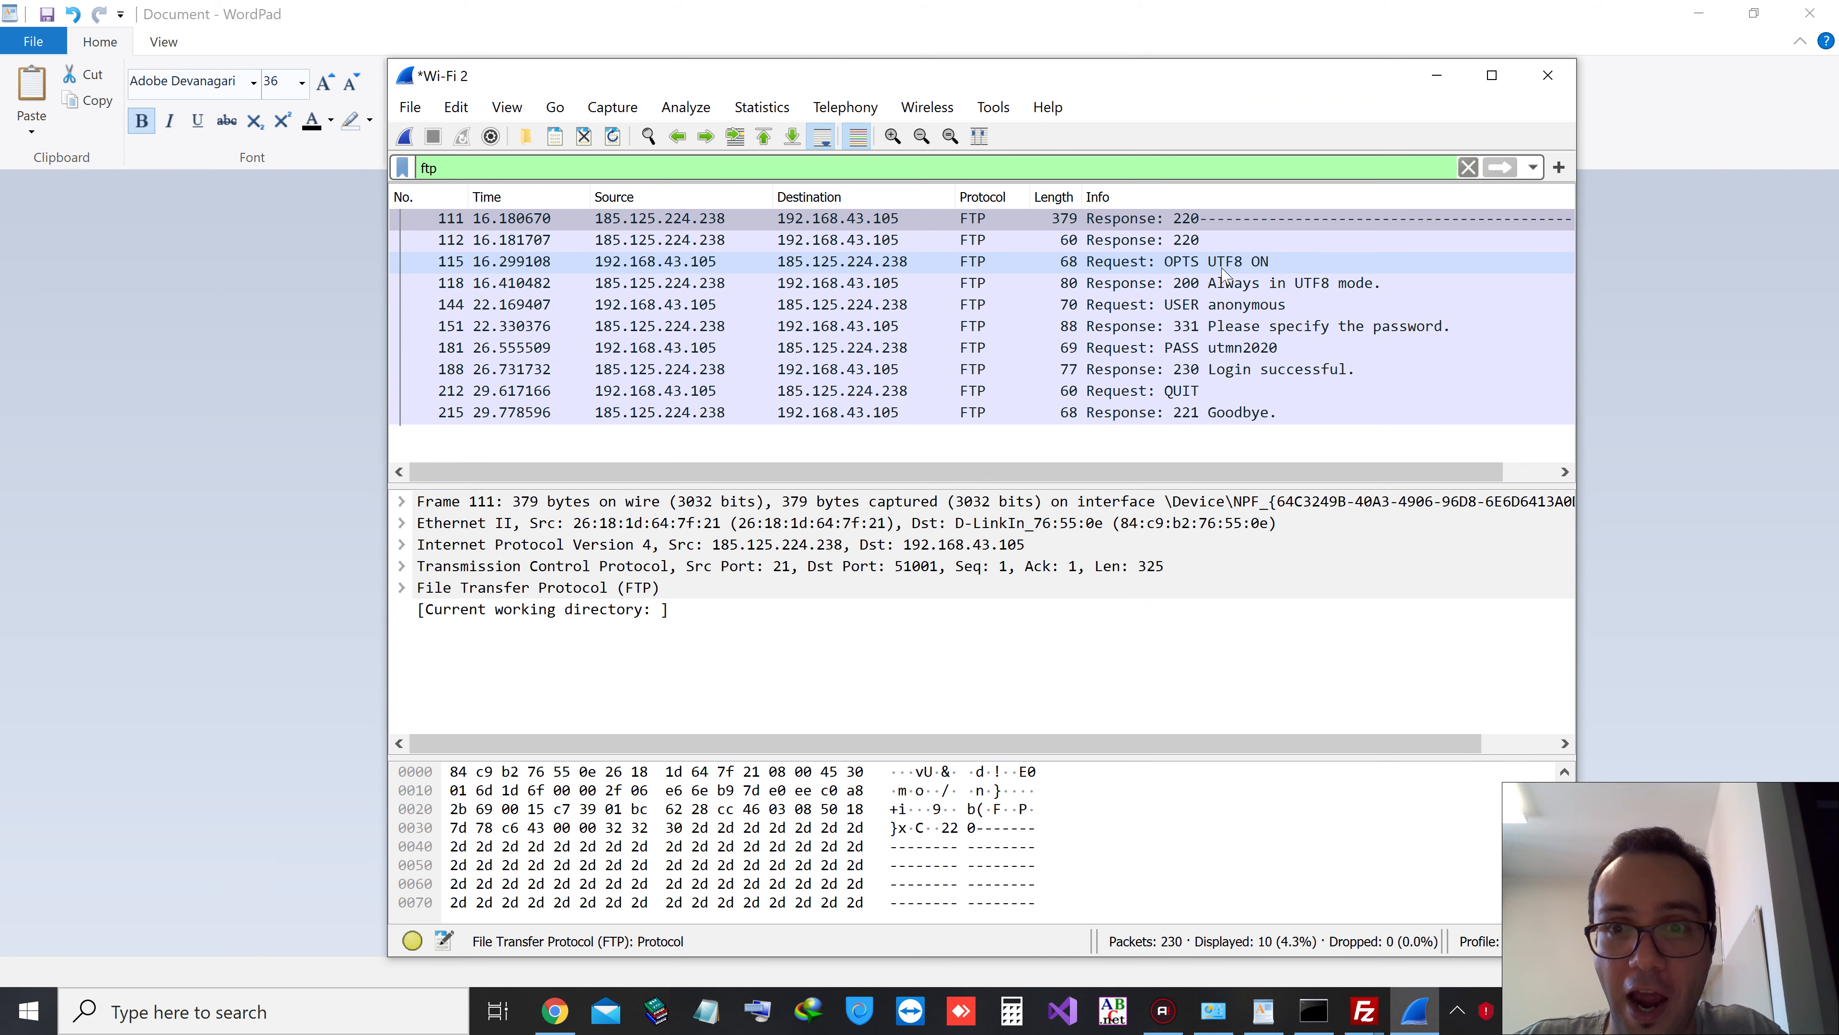
click(1176, 309)
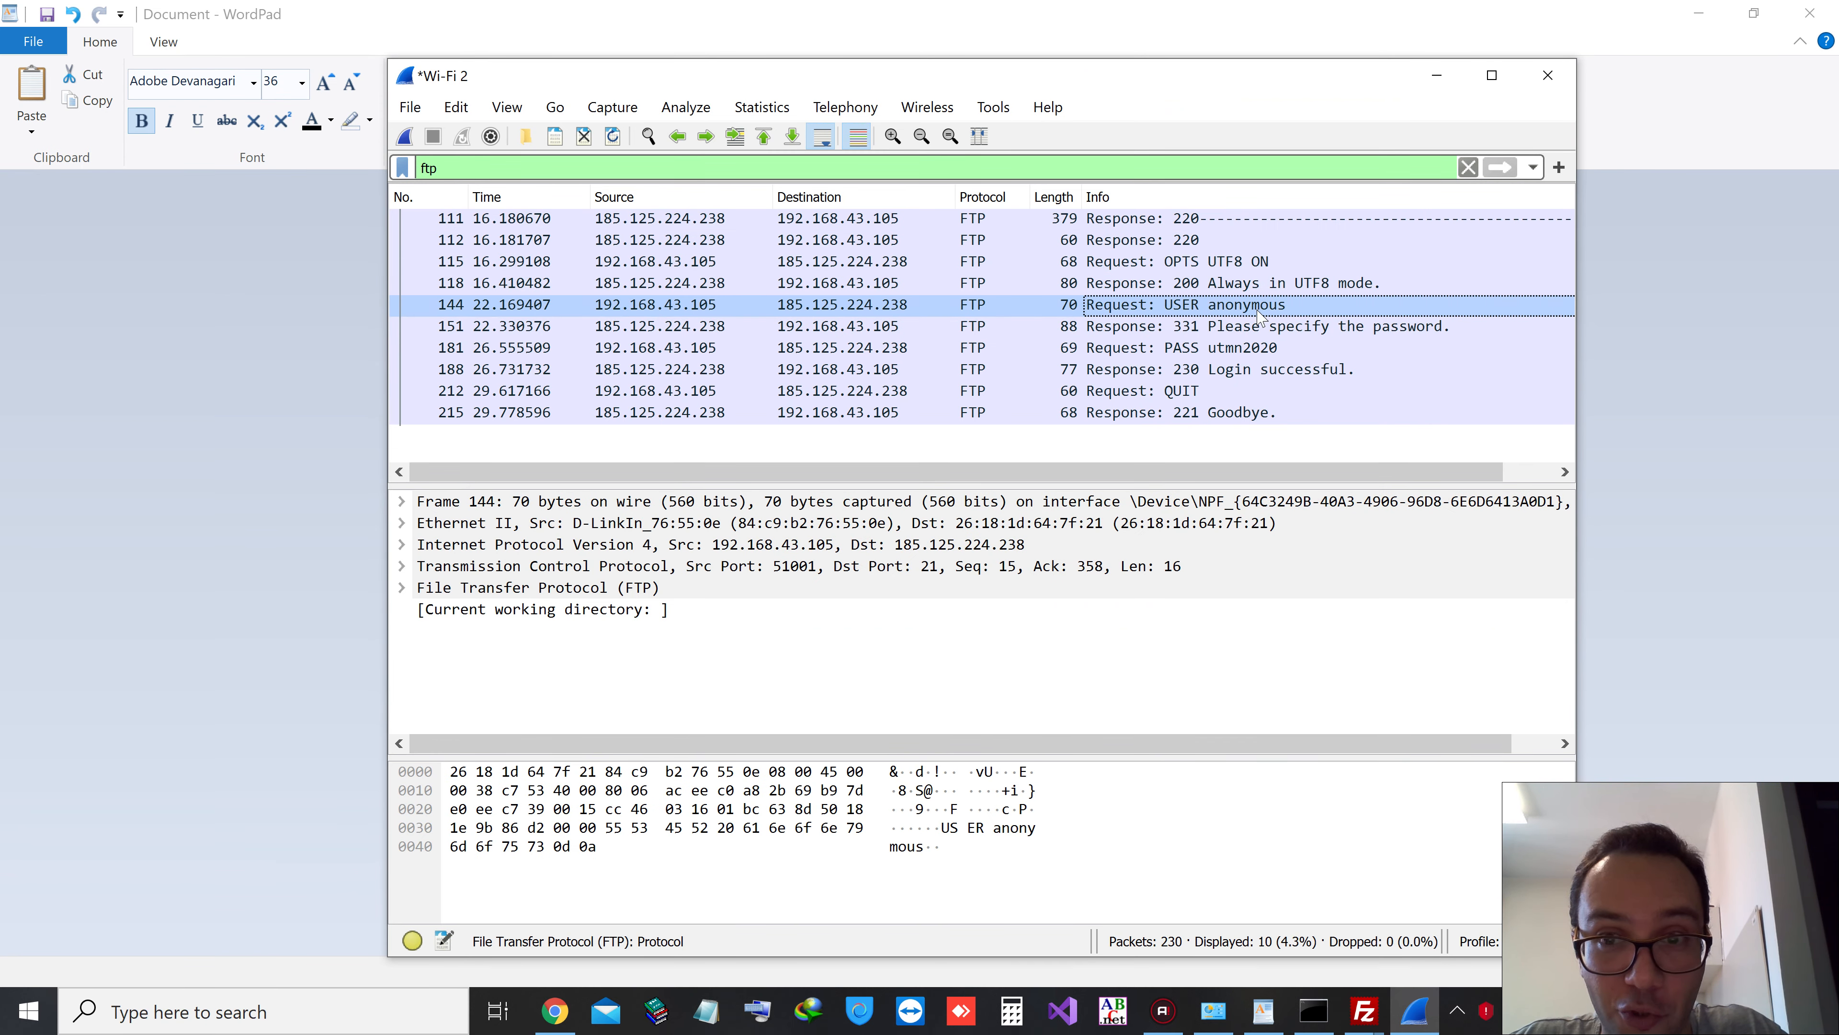
click(1119, 353)
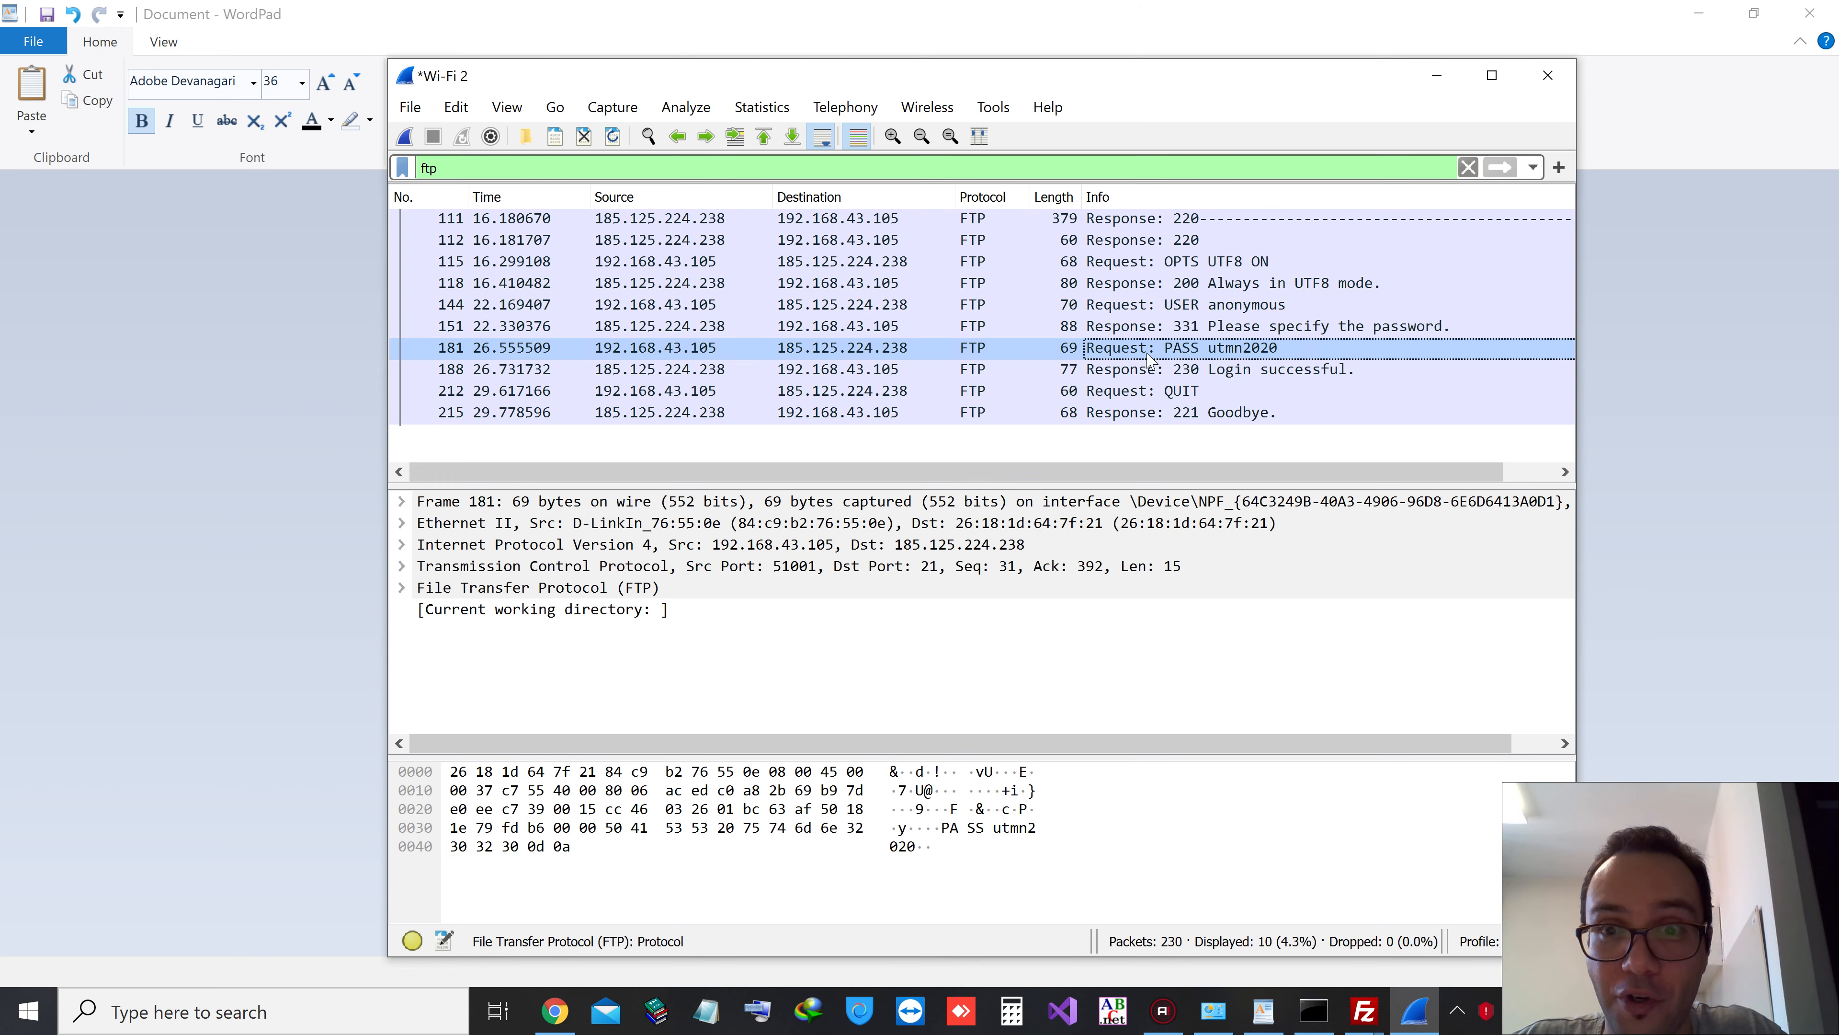
Follow the TCP stream of the PASS request packet and highlight the user name in the conversation
right_click(1257, 354)
mouse_move(1309, 677)
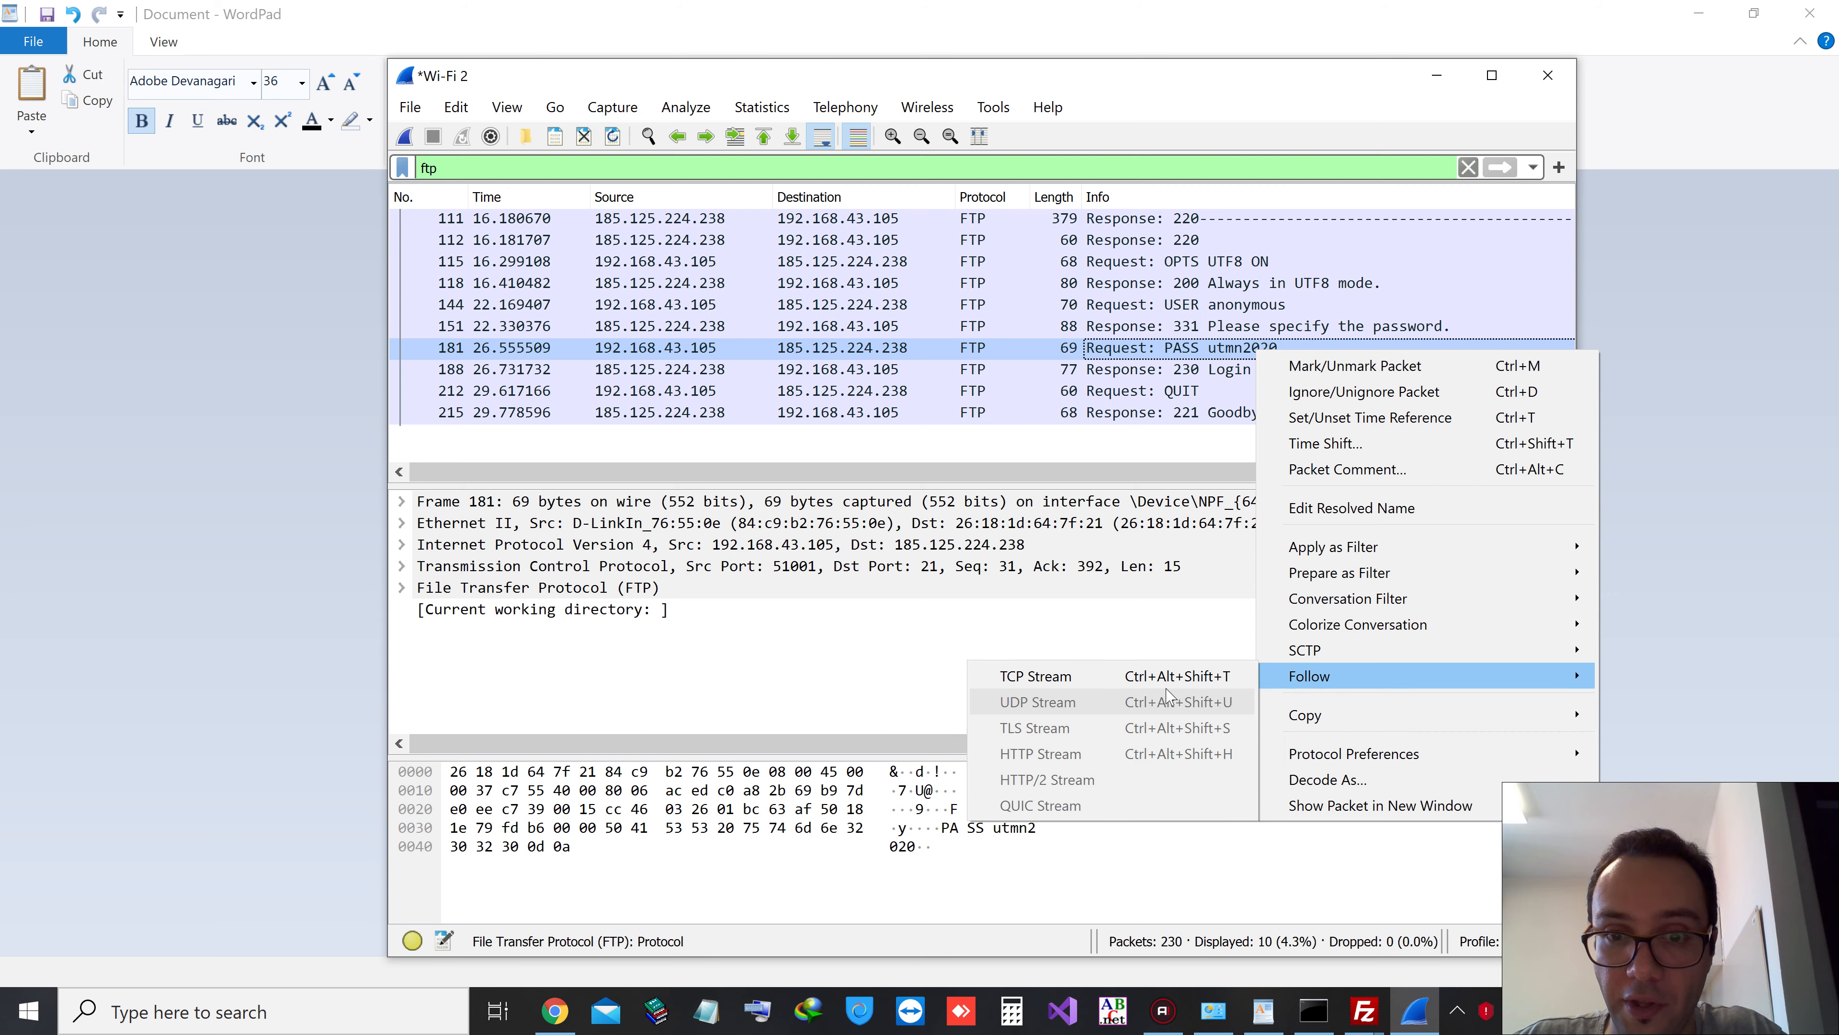
click(1064, 676)
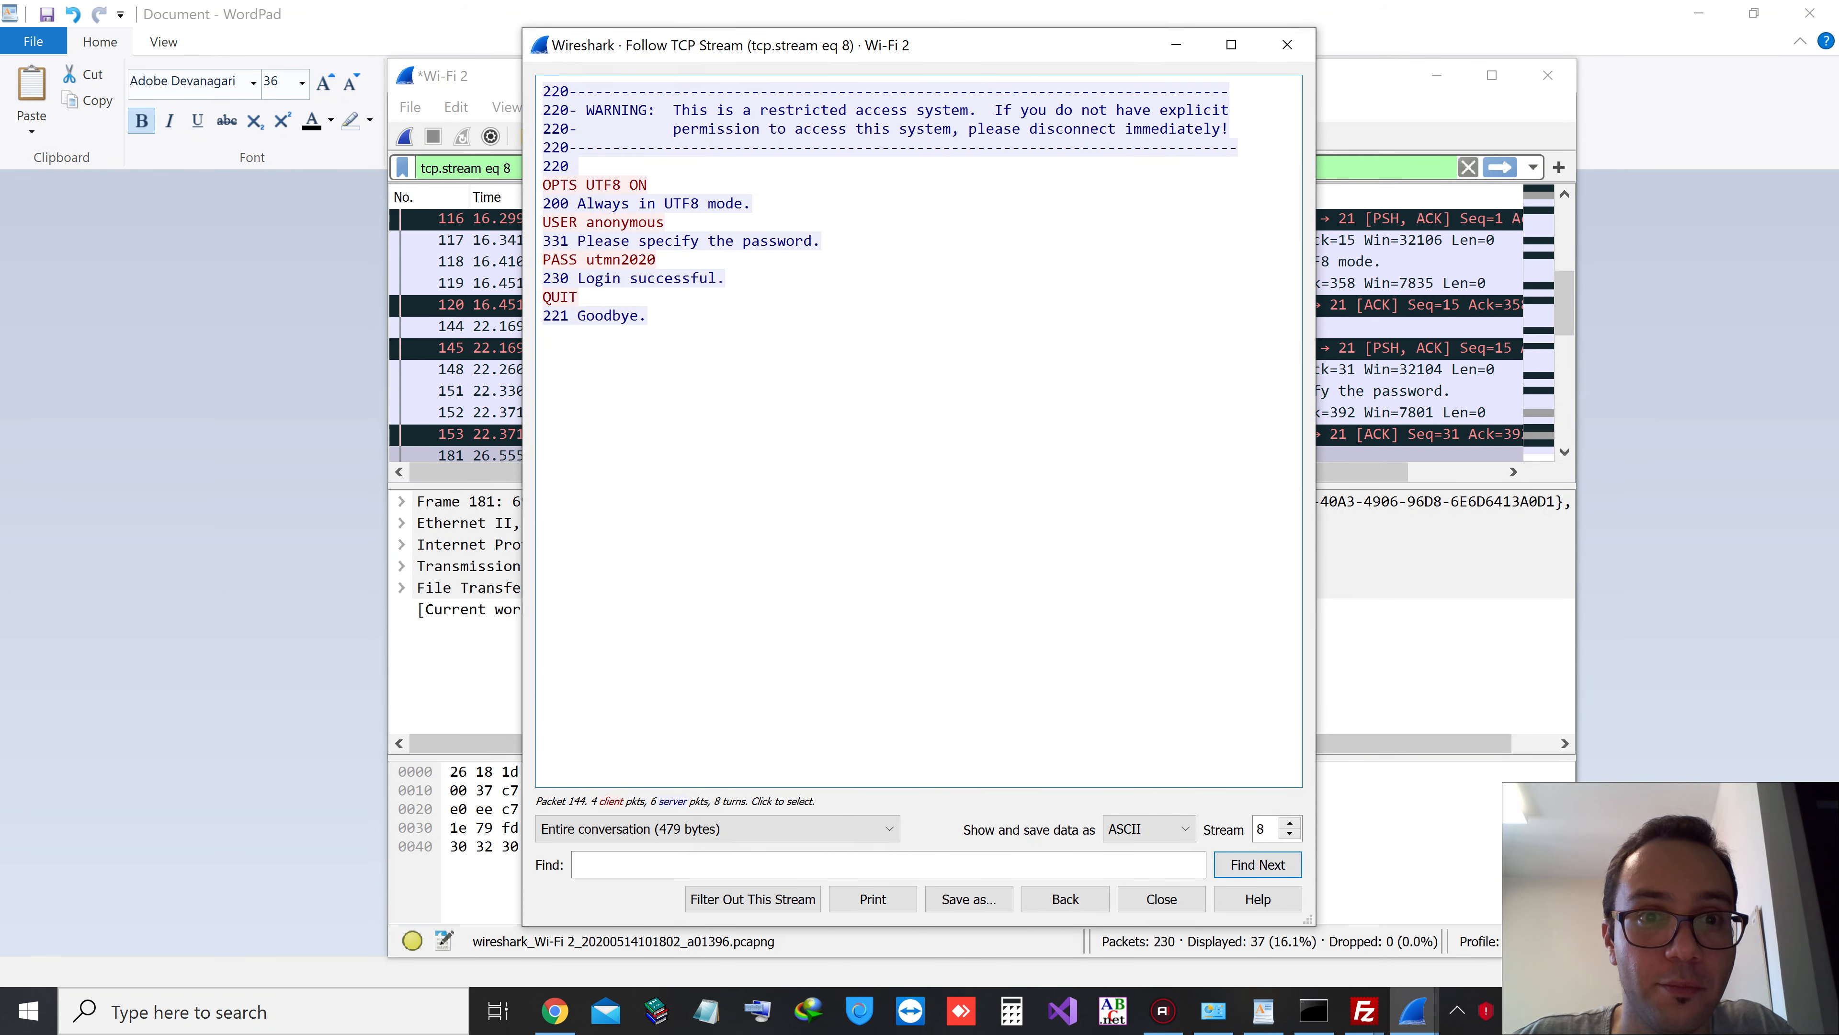
double_click(590, 220)
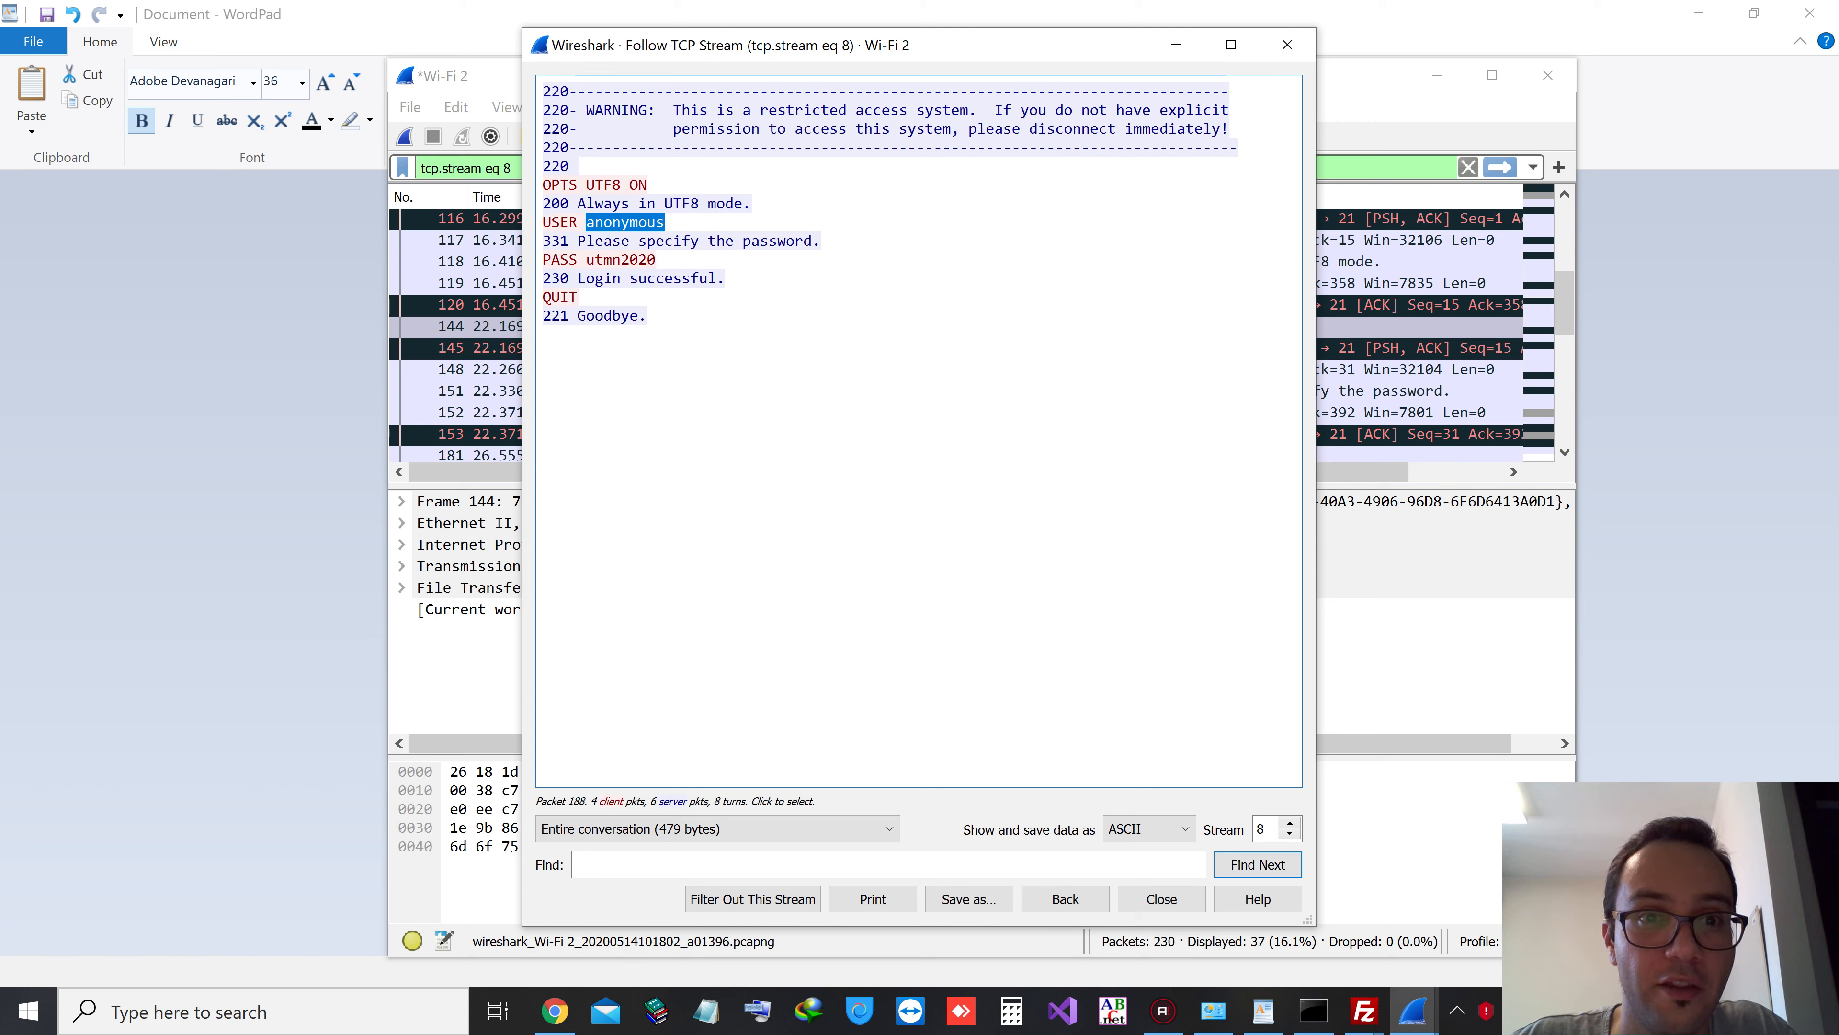
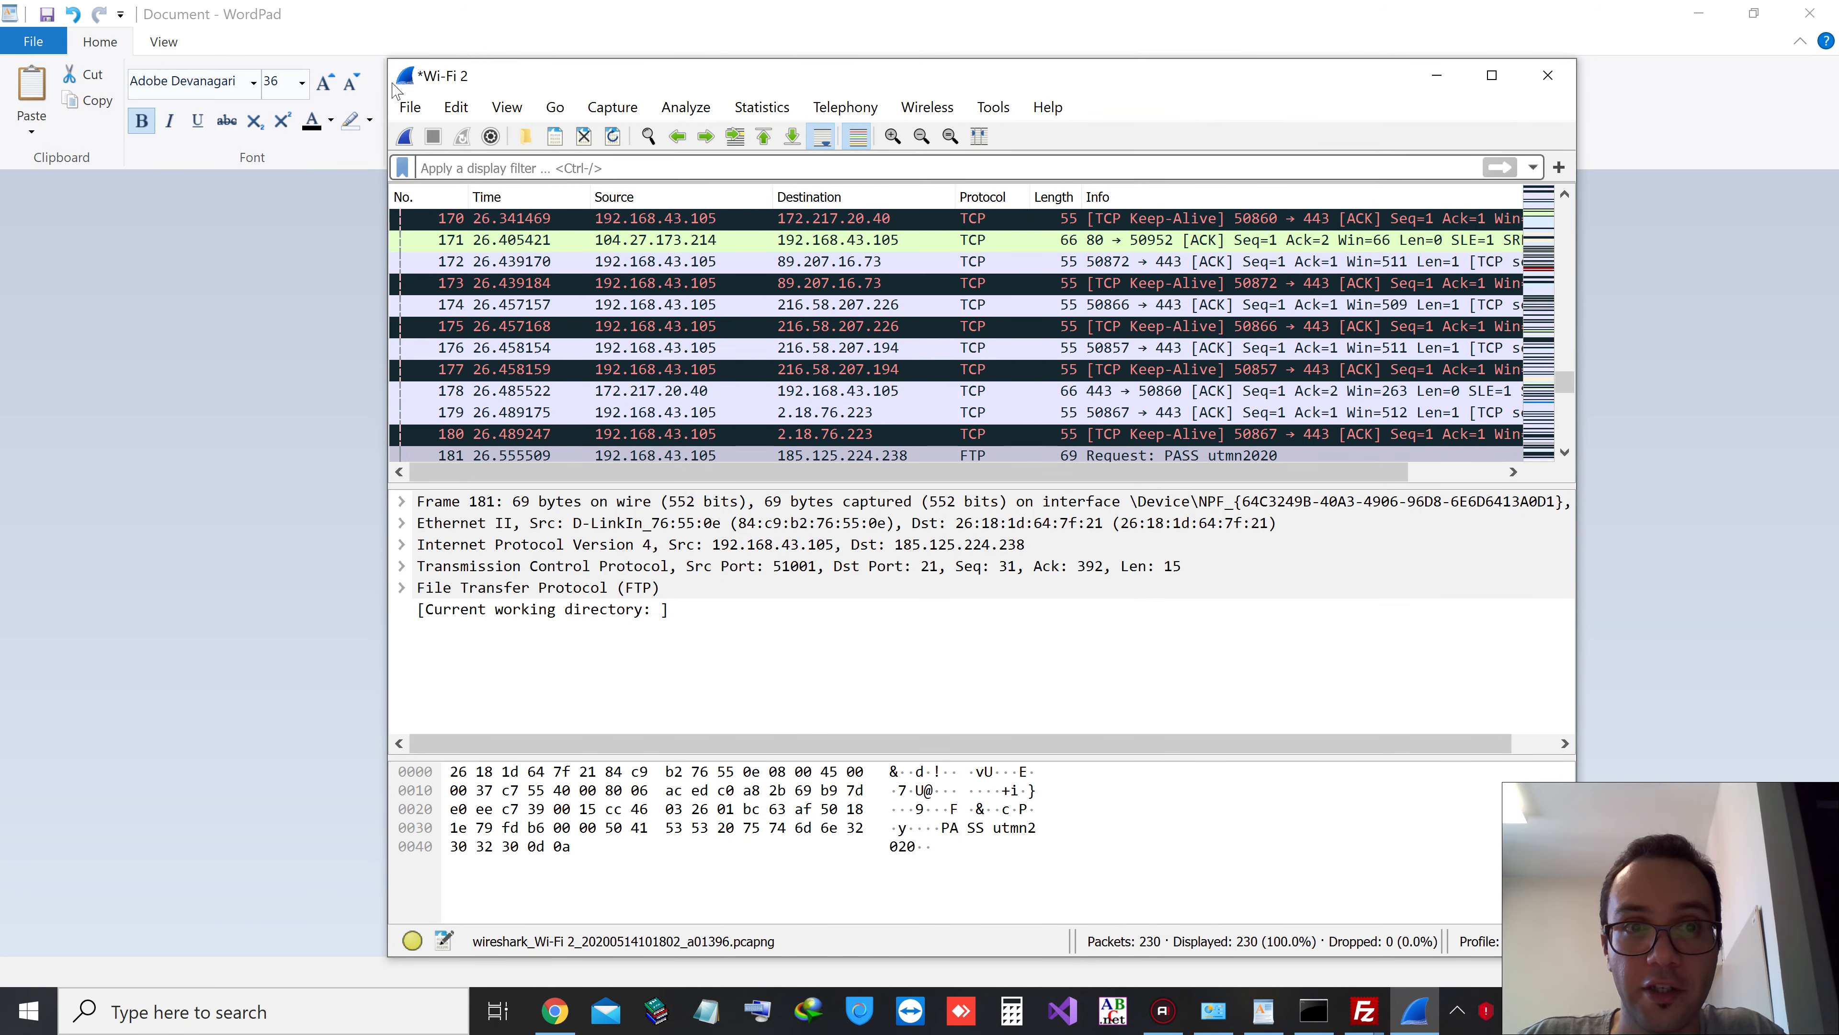
Close the capture file without saving the captured packets
click(410, 106)
click(484, 249)
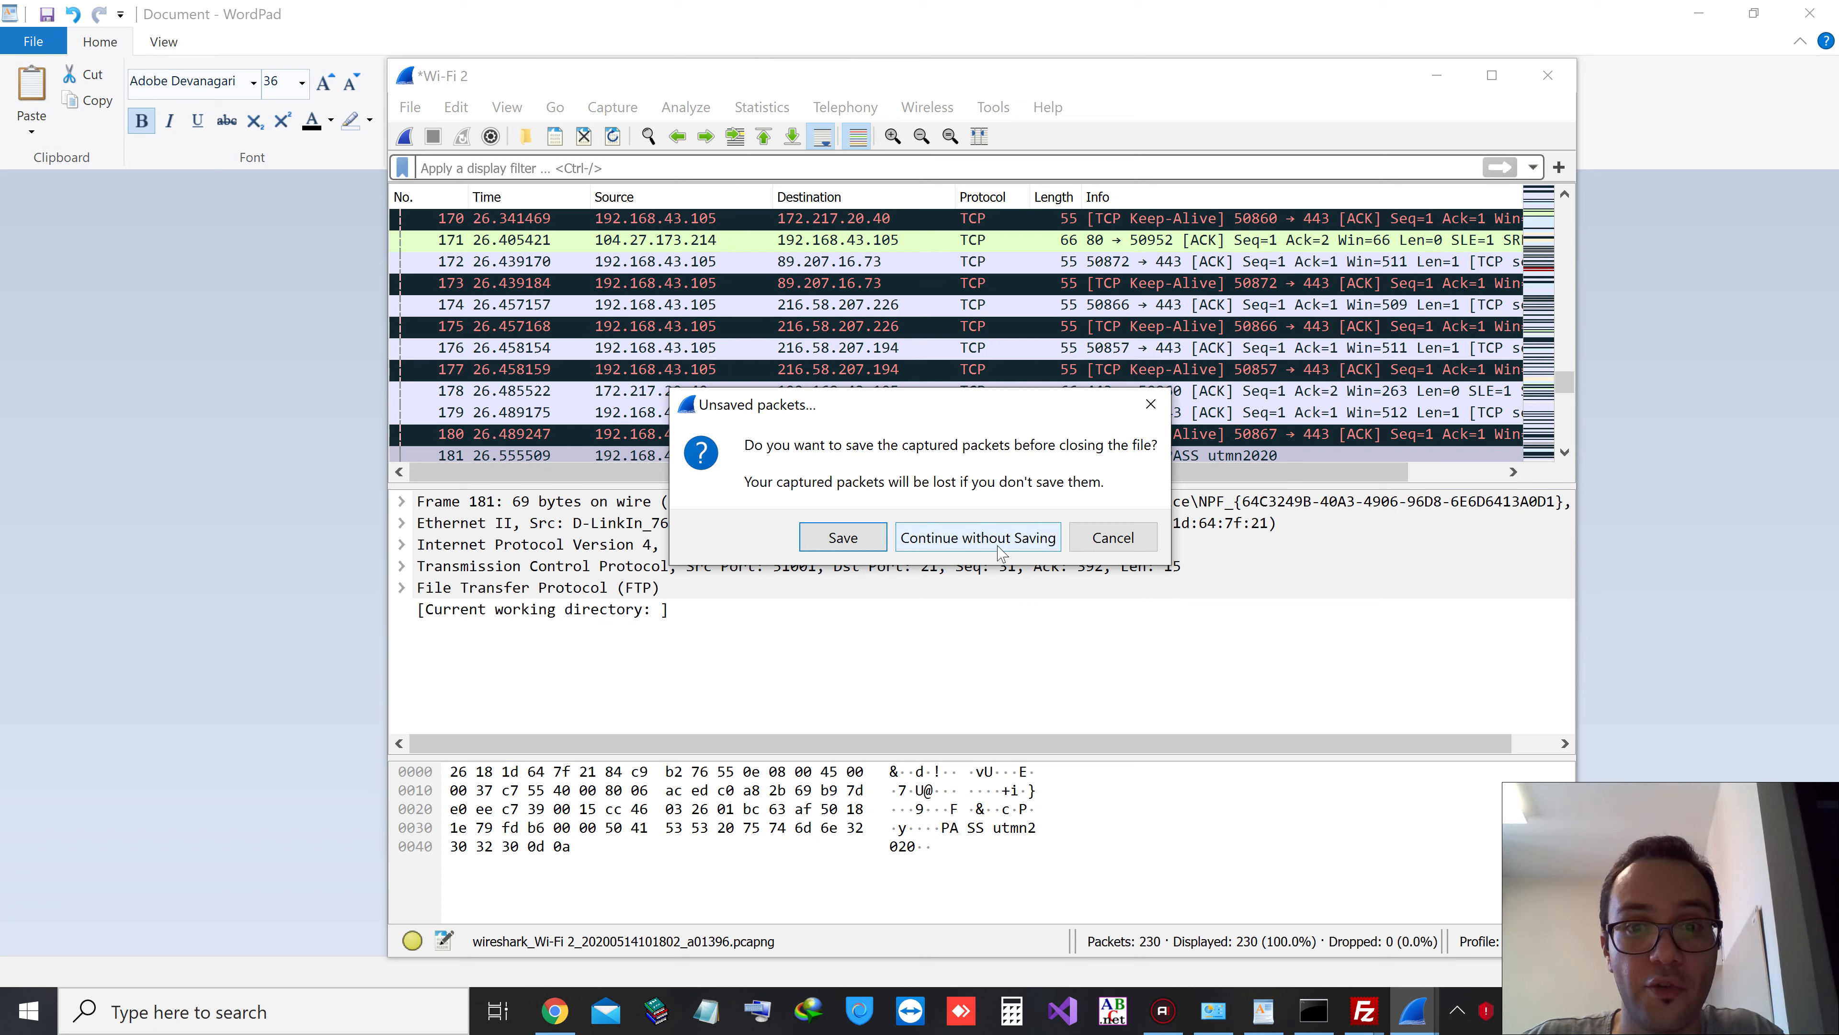
click(998, 549)
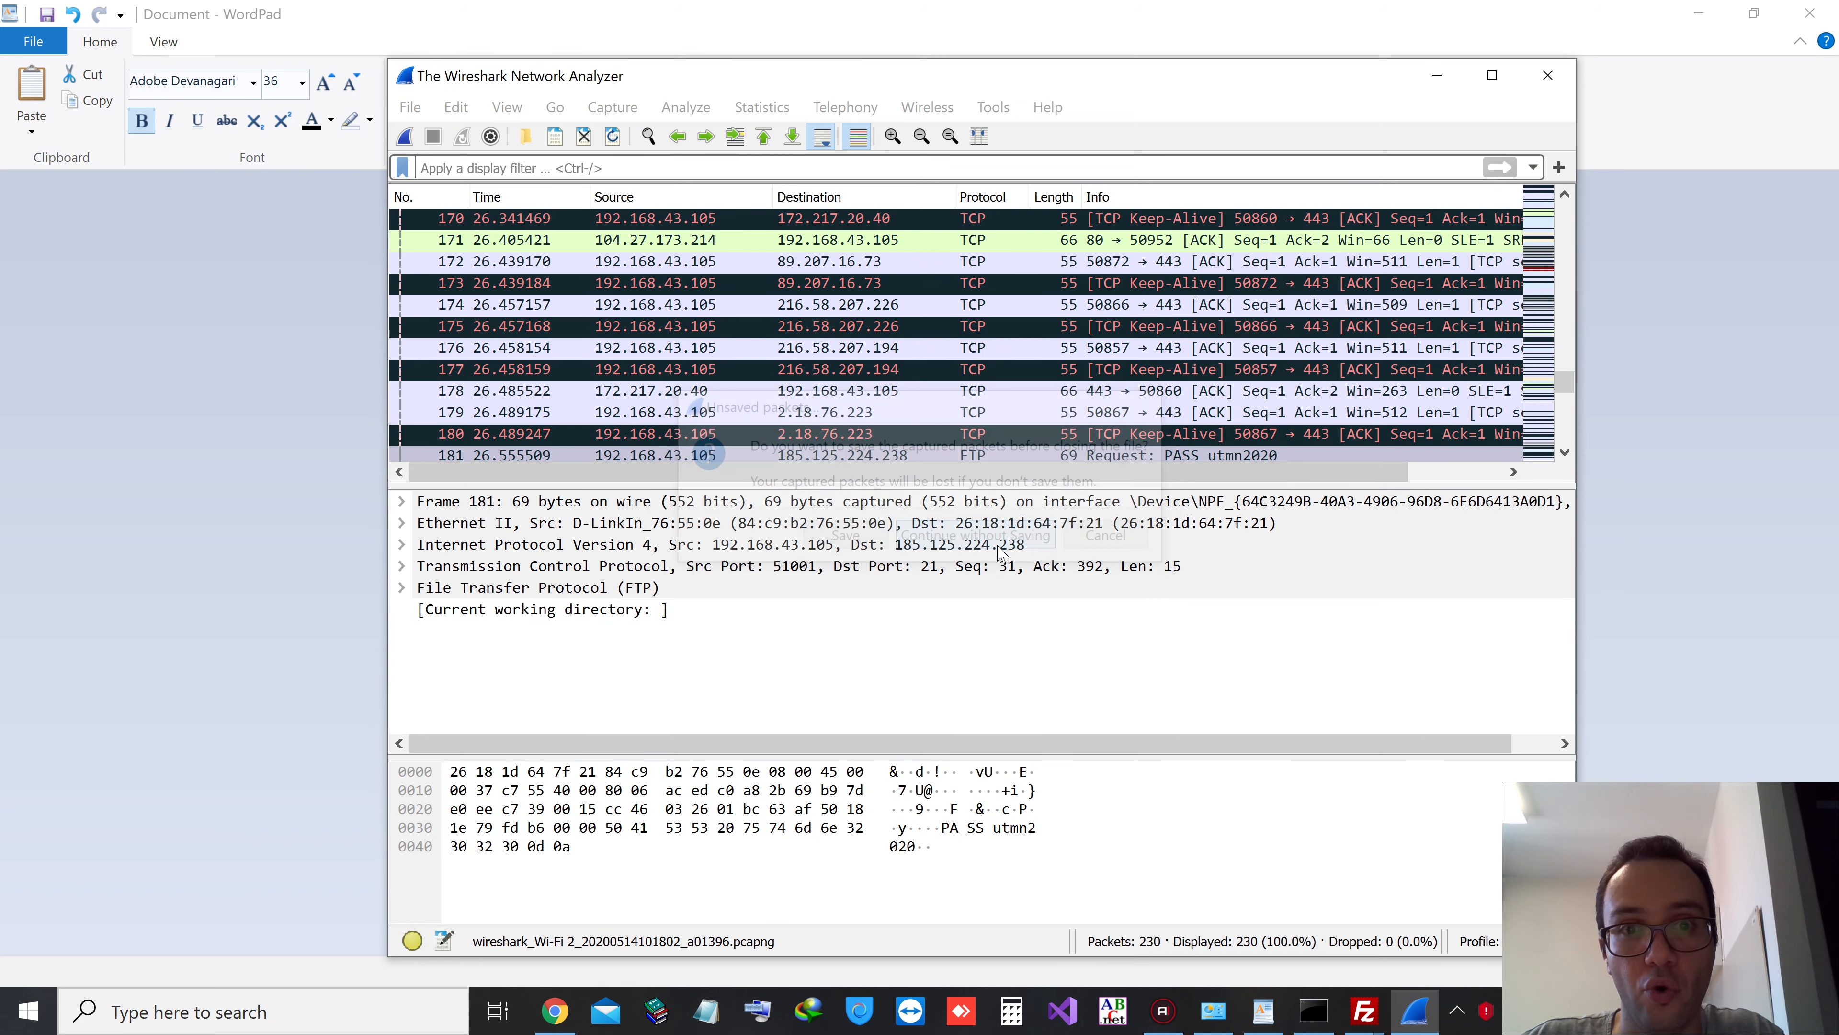
Switch to the FTP Test page on dlptest.com in Chrome for the login details, and bring up FileZilla
click(555, 1011)
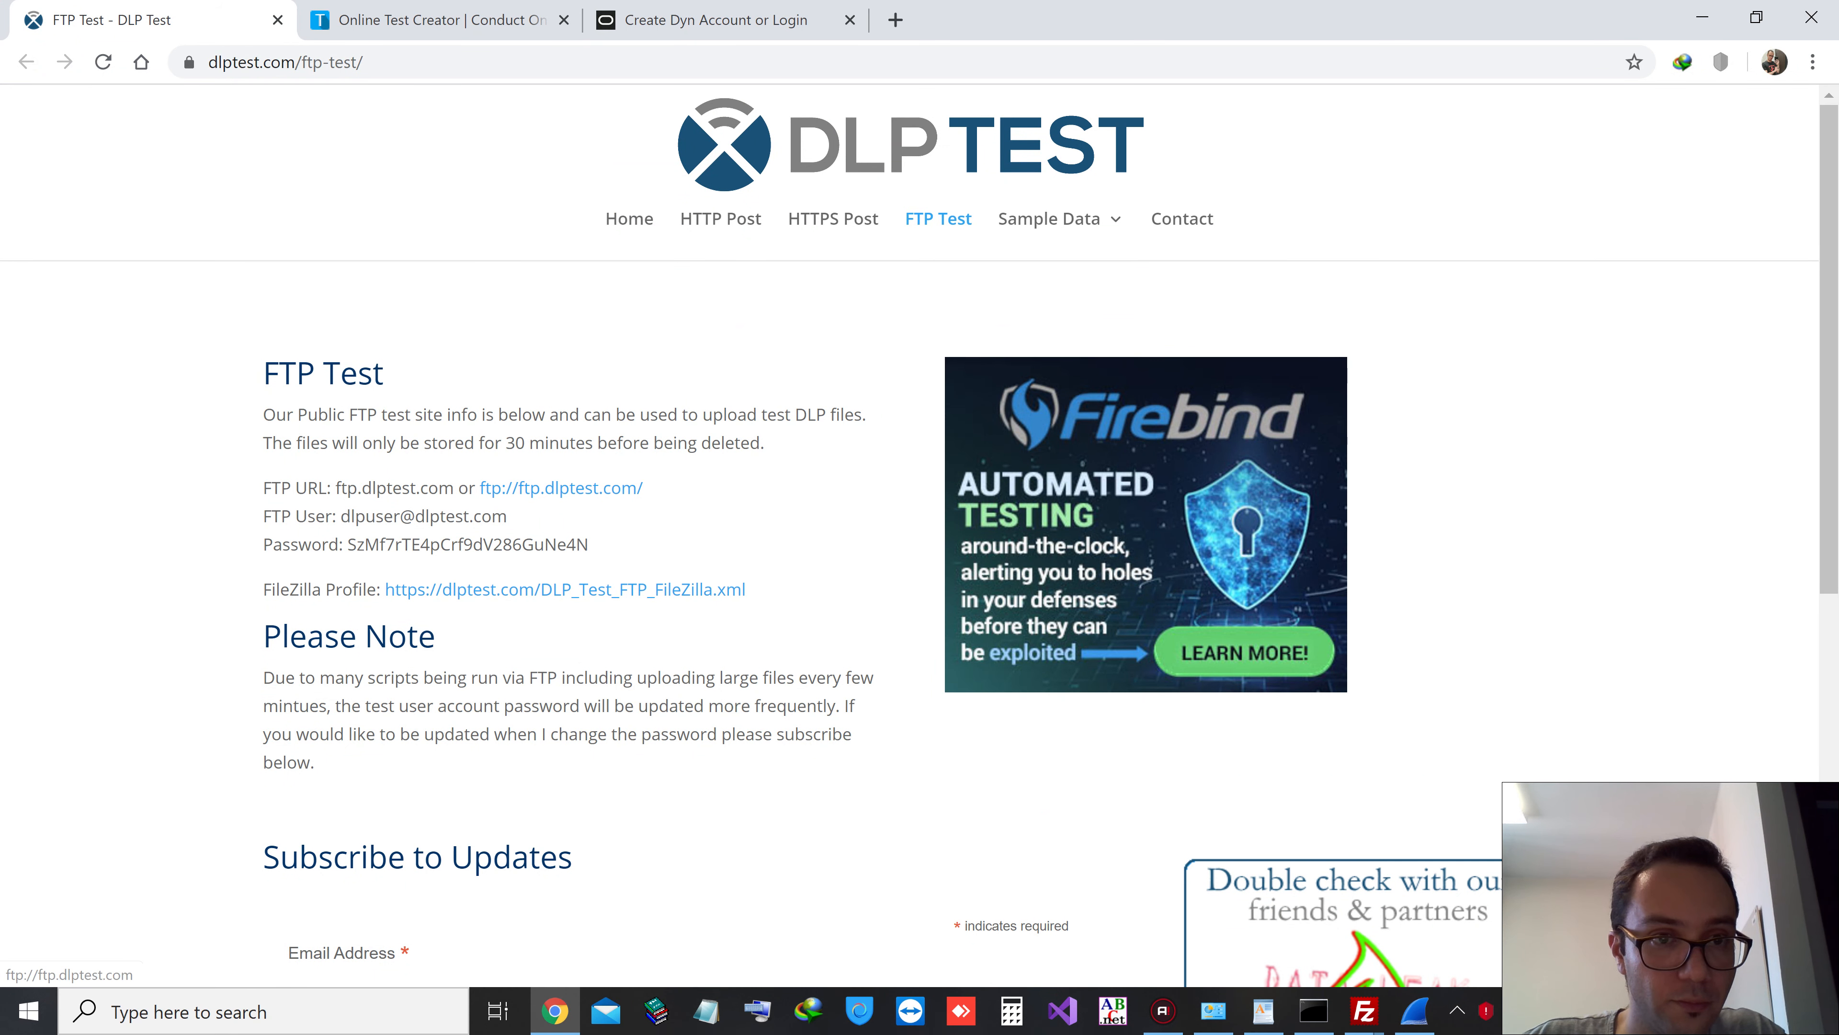
drag(263, 373, 384, 372)
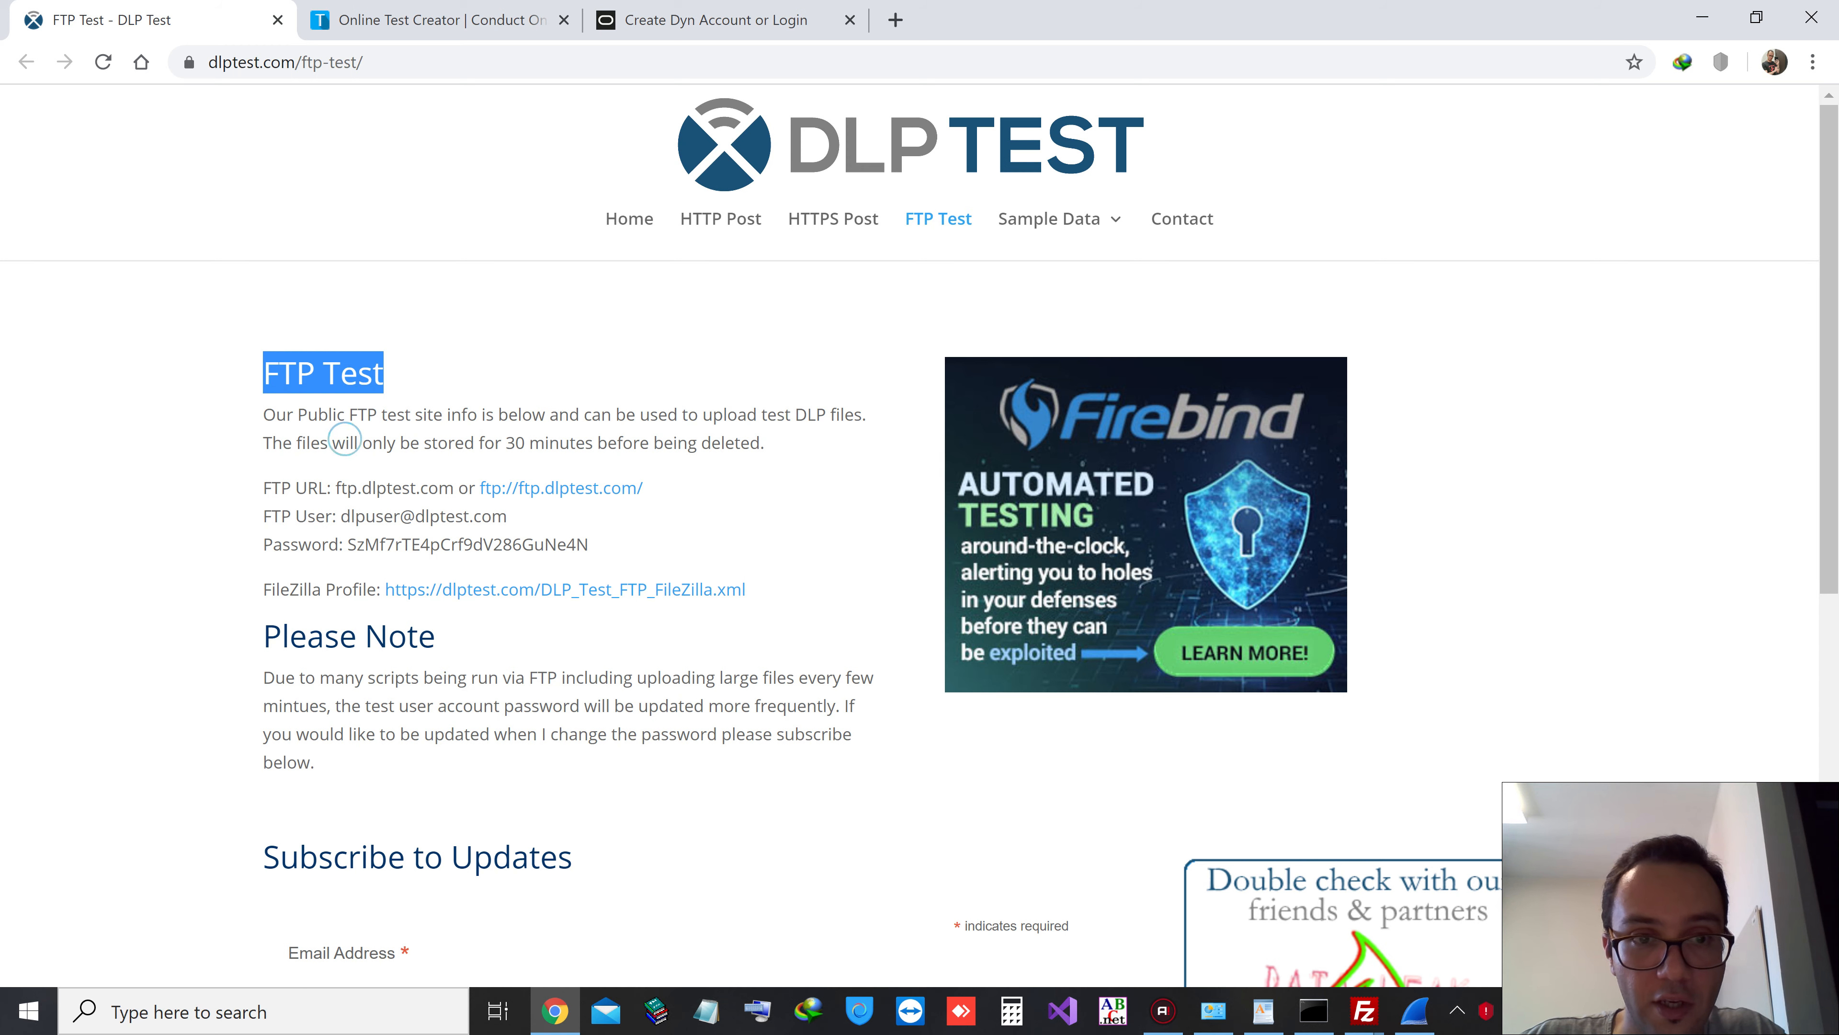
click(339, 436)
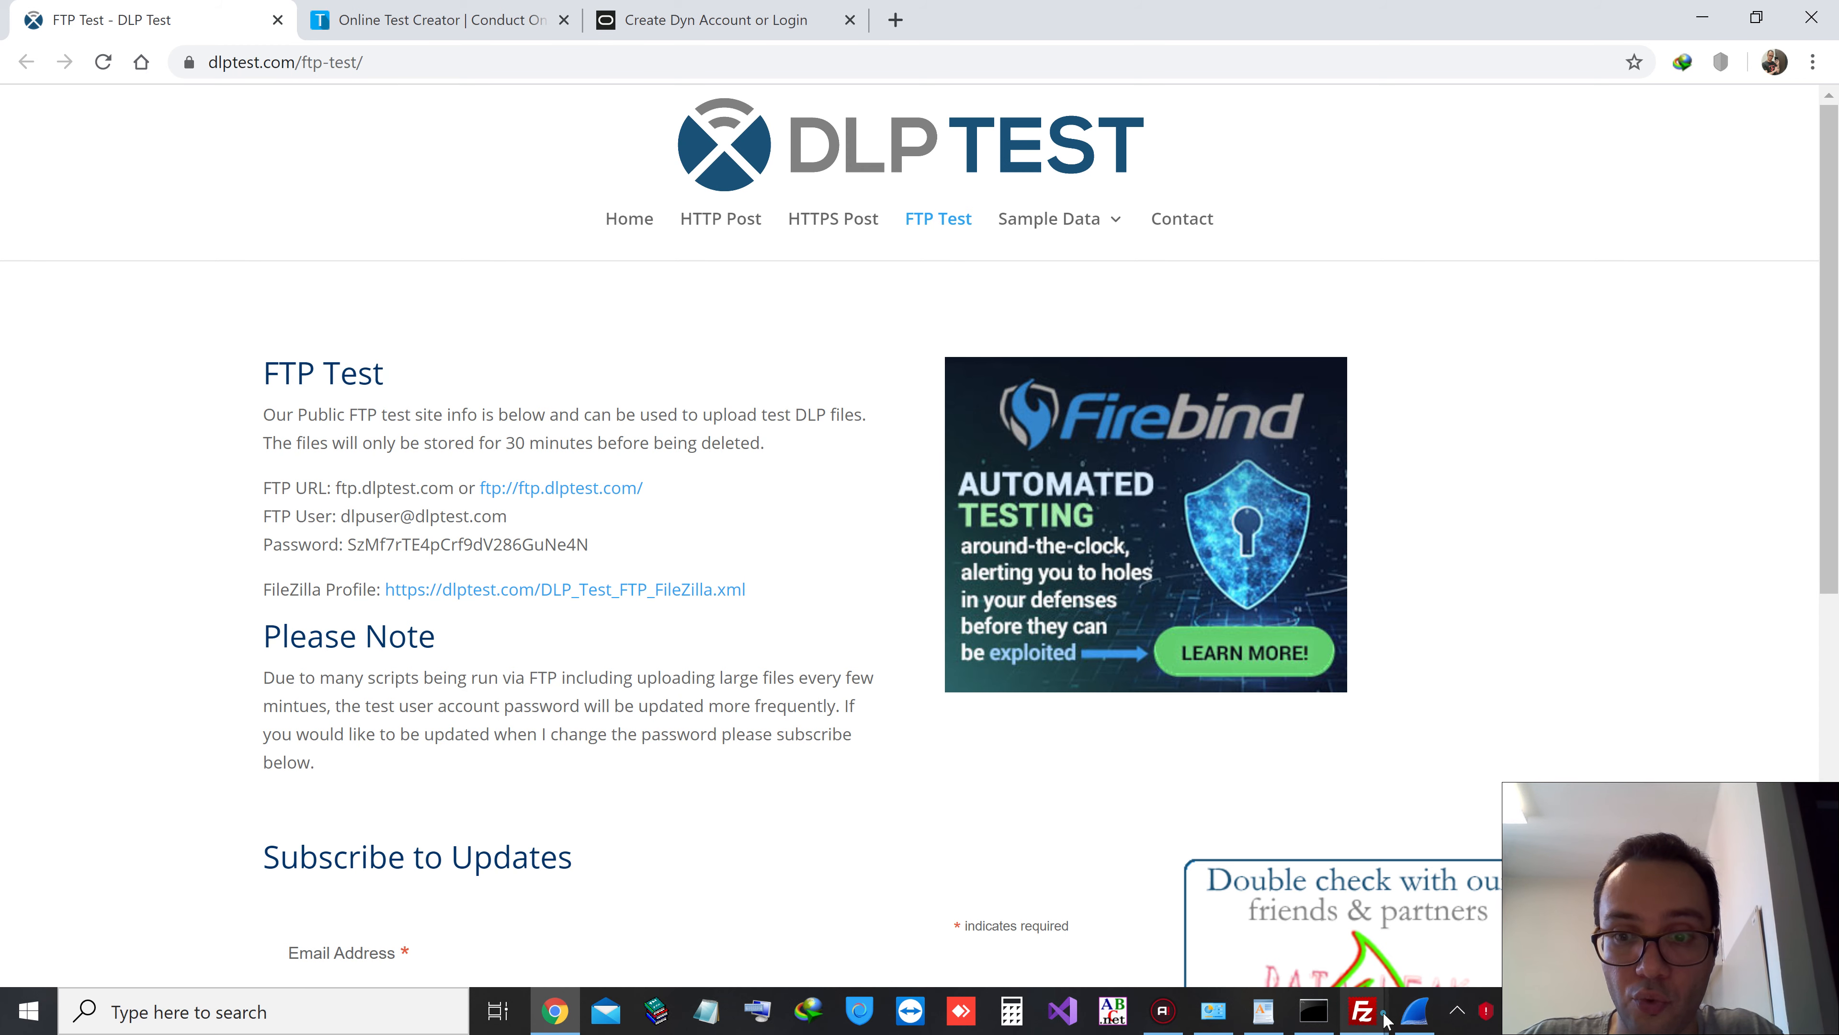
mouse_move(1365, 1008)
click(1293, 922)
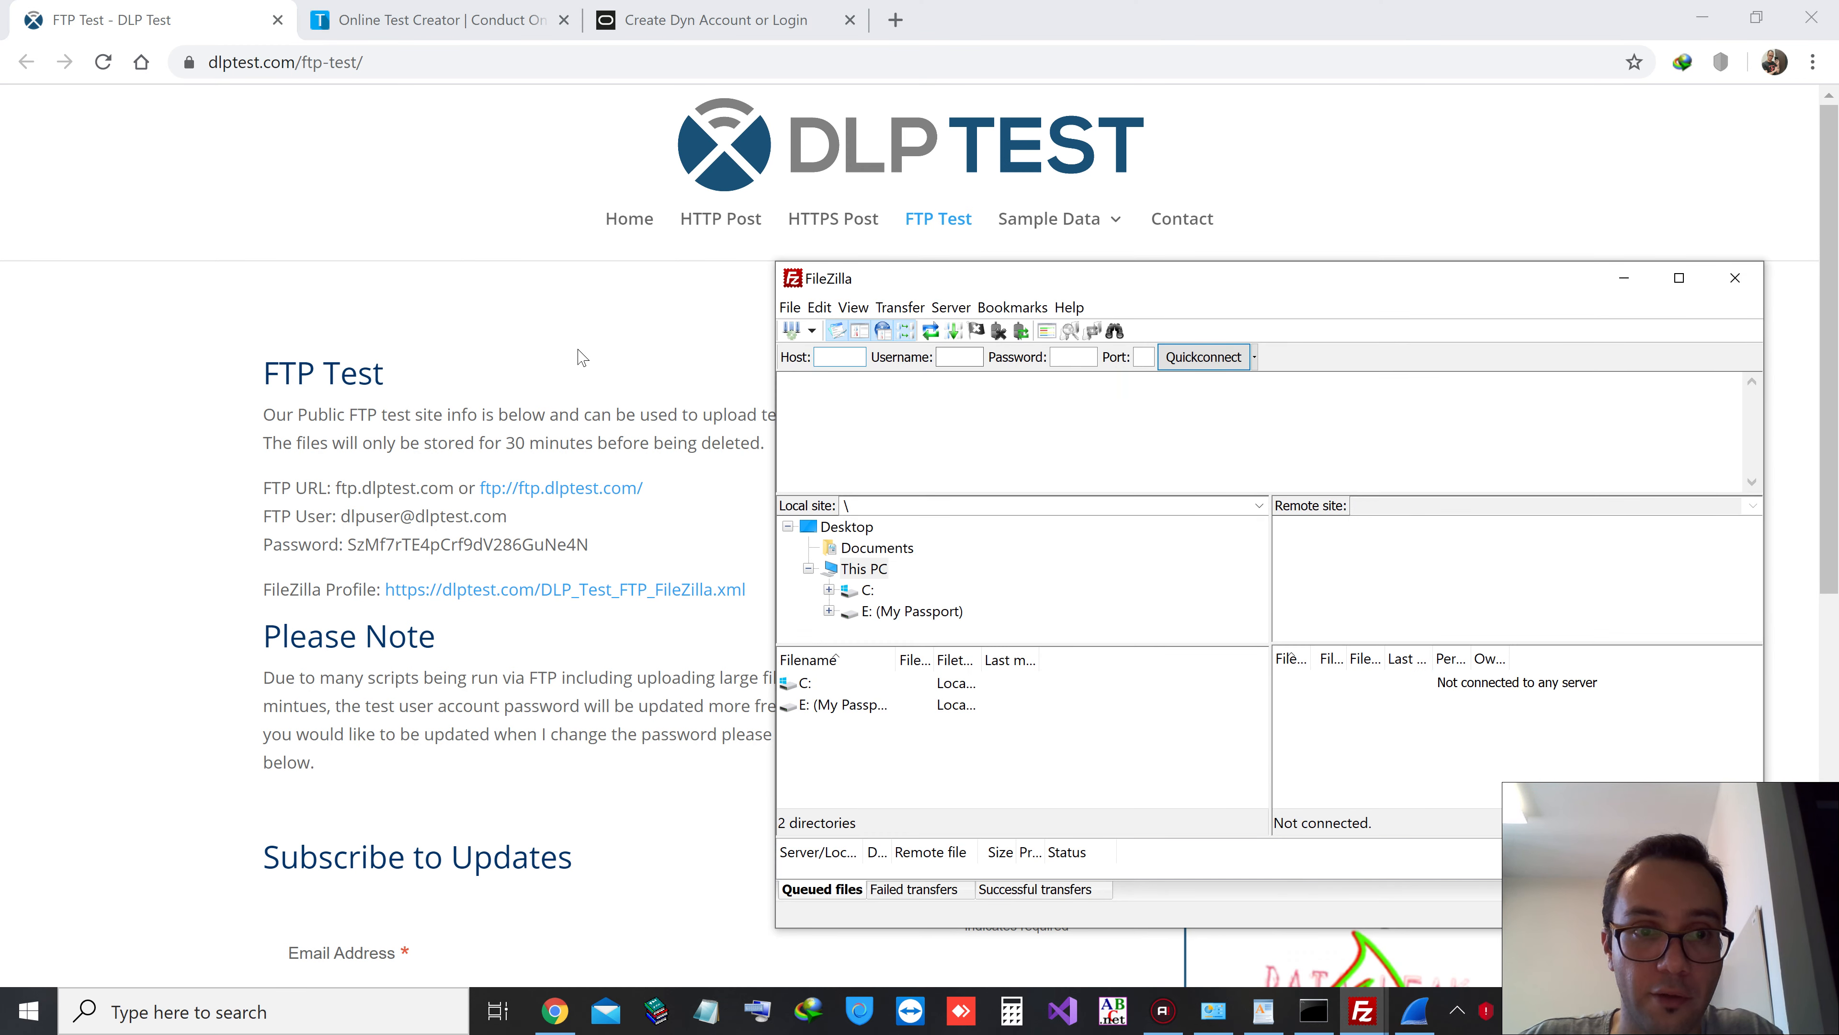
key(alt+Tab)
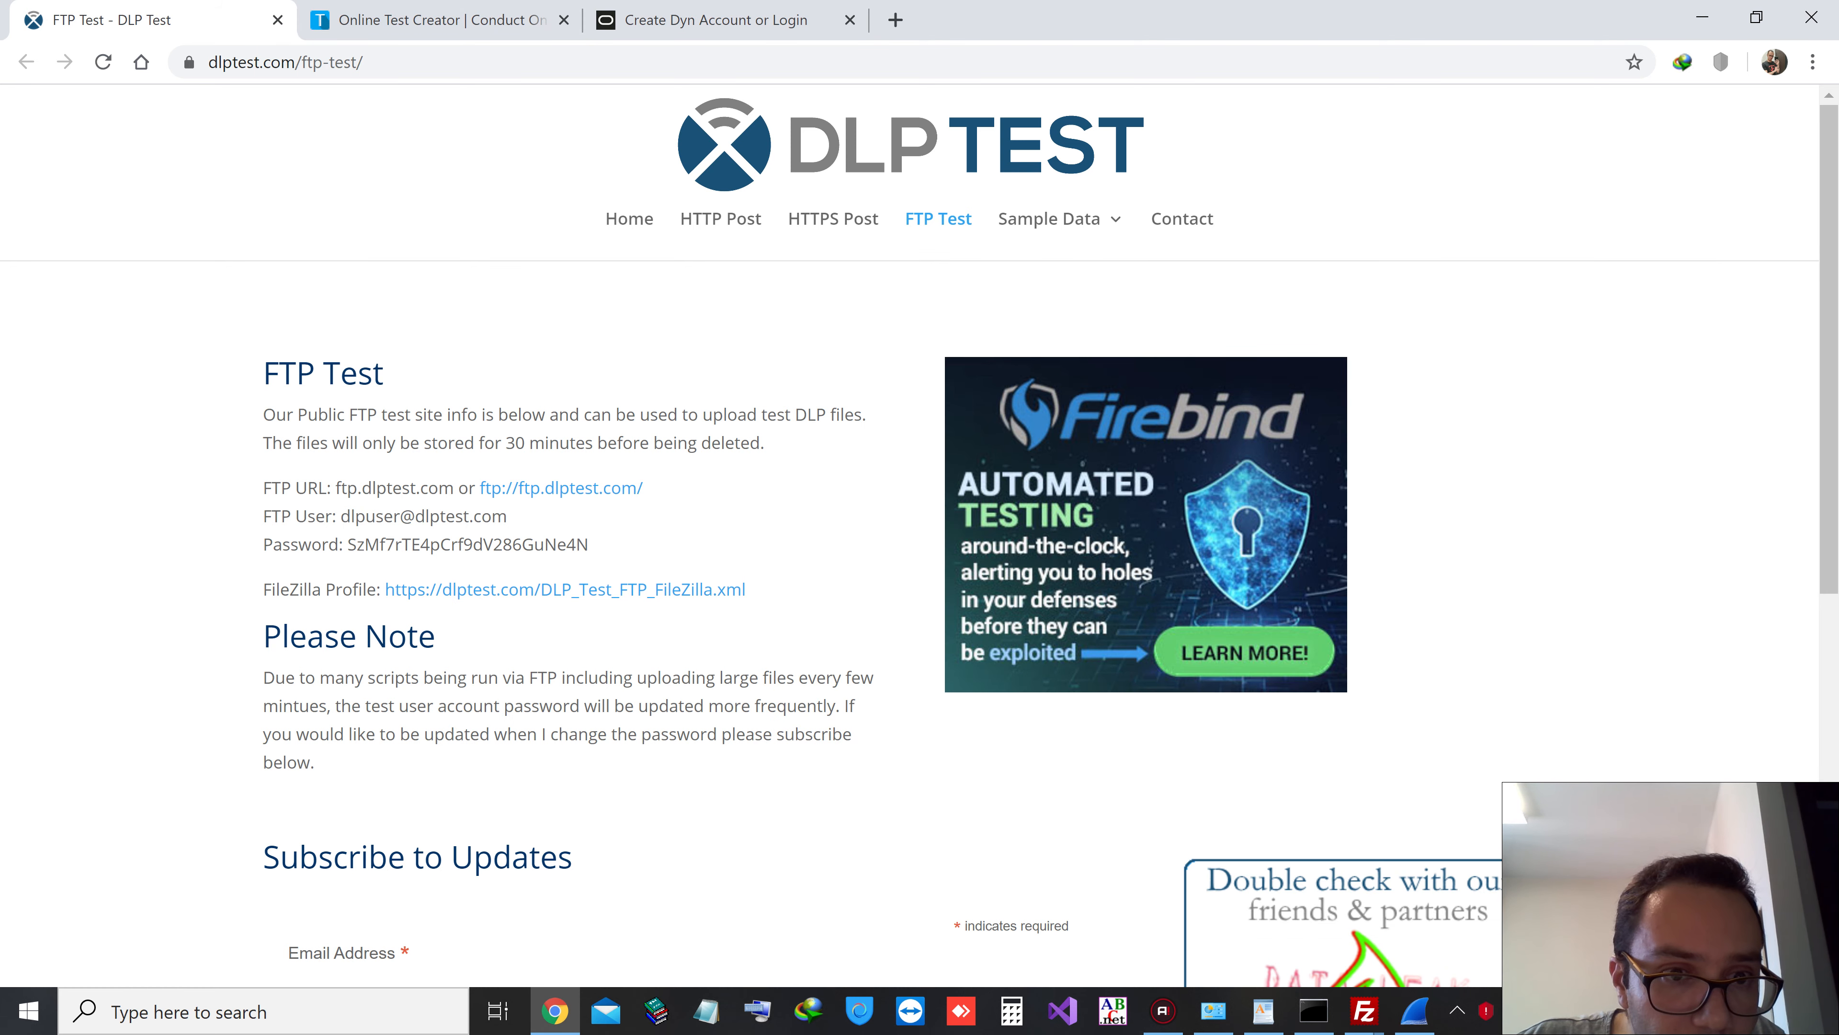
Copy the host ftp.dlptest.com from the FTP Test page into FileZilla's host field
drag(335, 488, 438, 488)
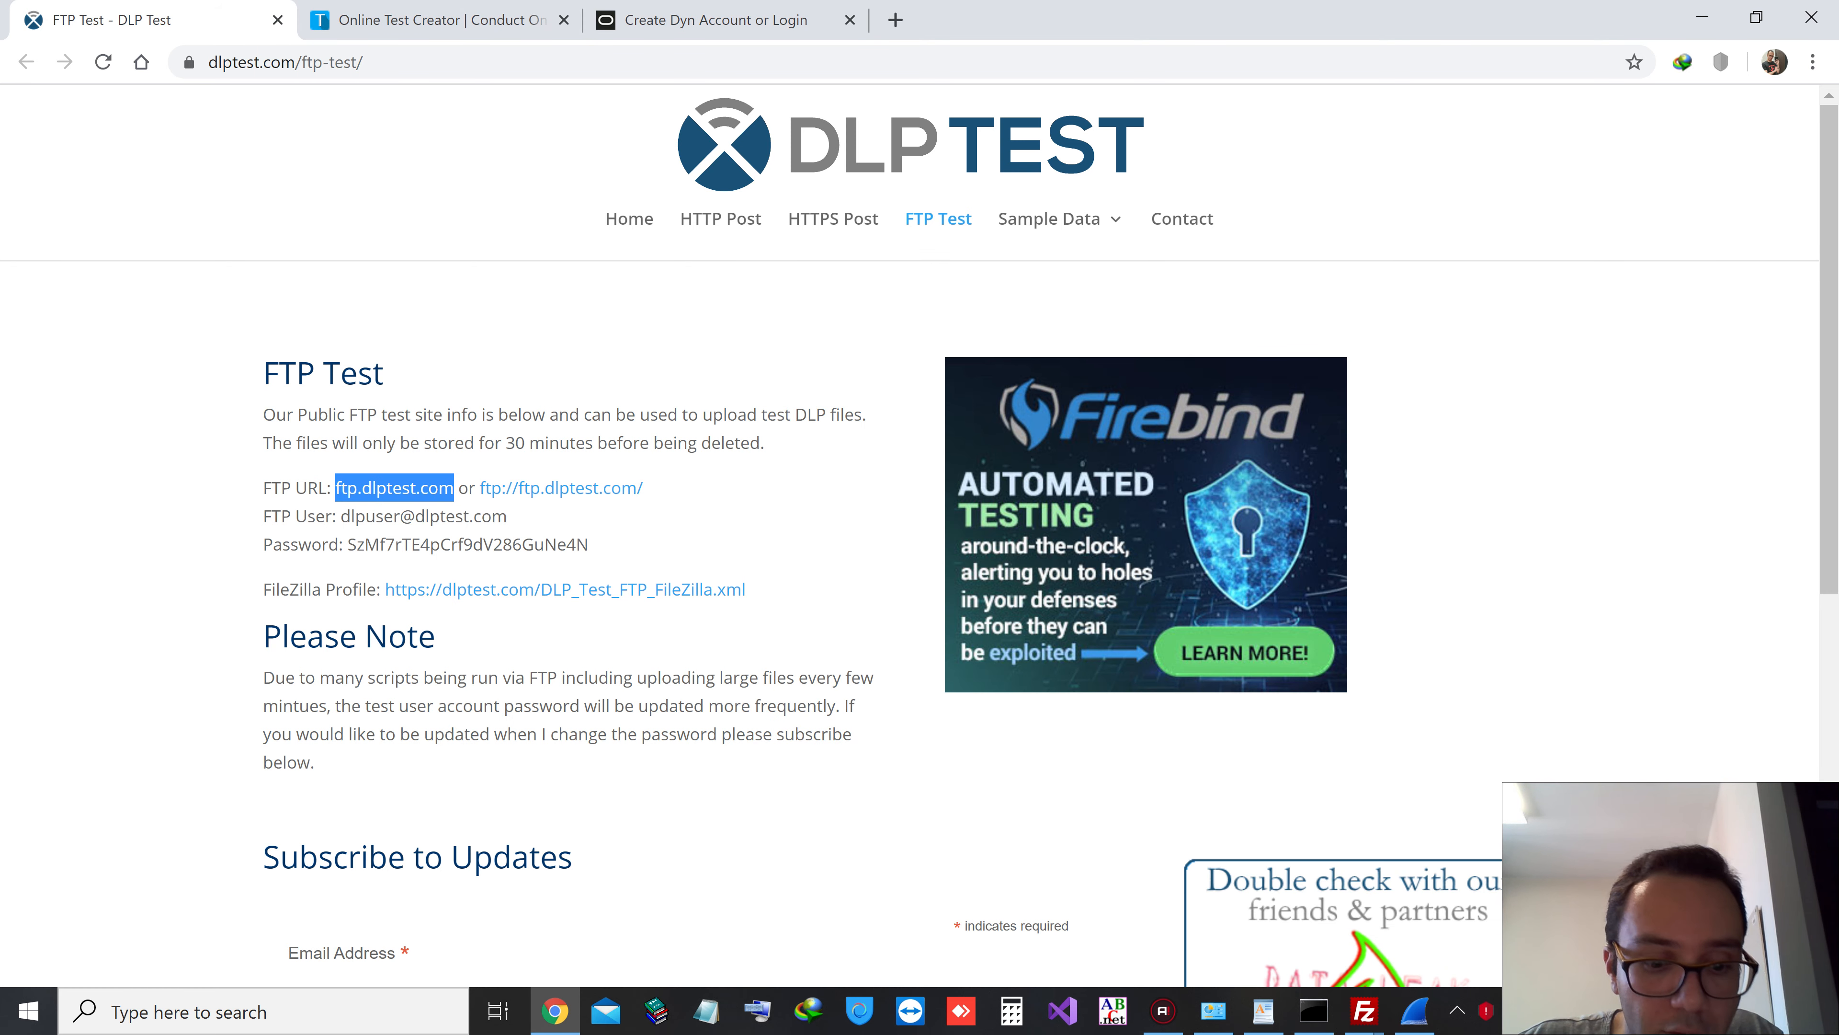
mouse_move(1365, 1008)
click(1174, 902)
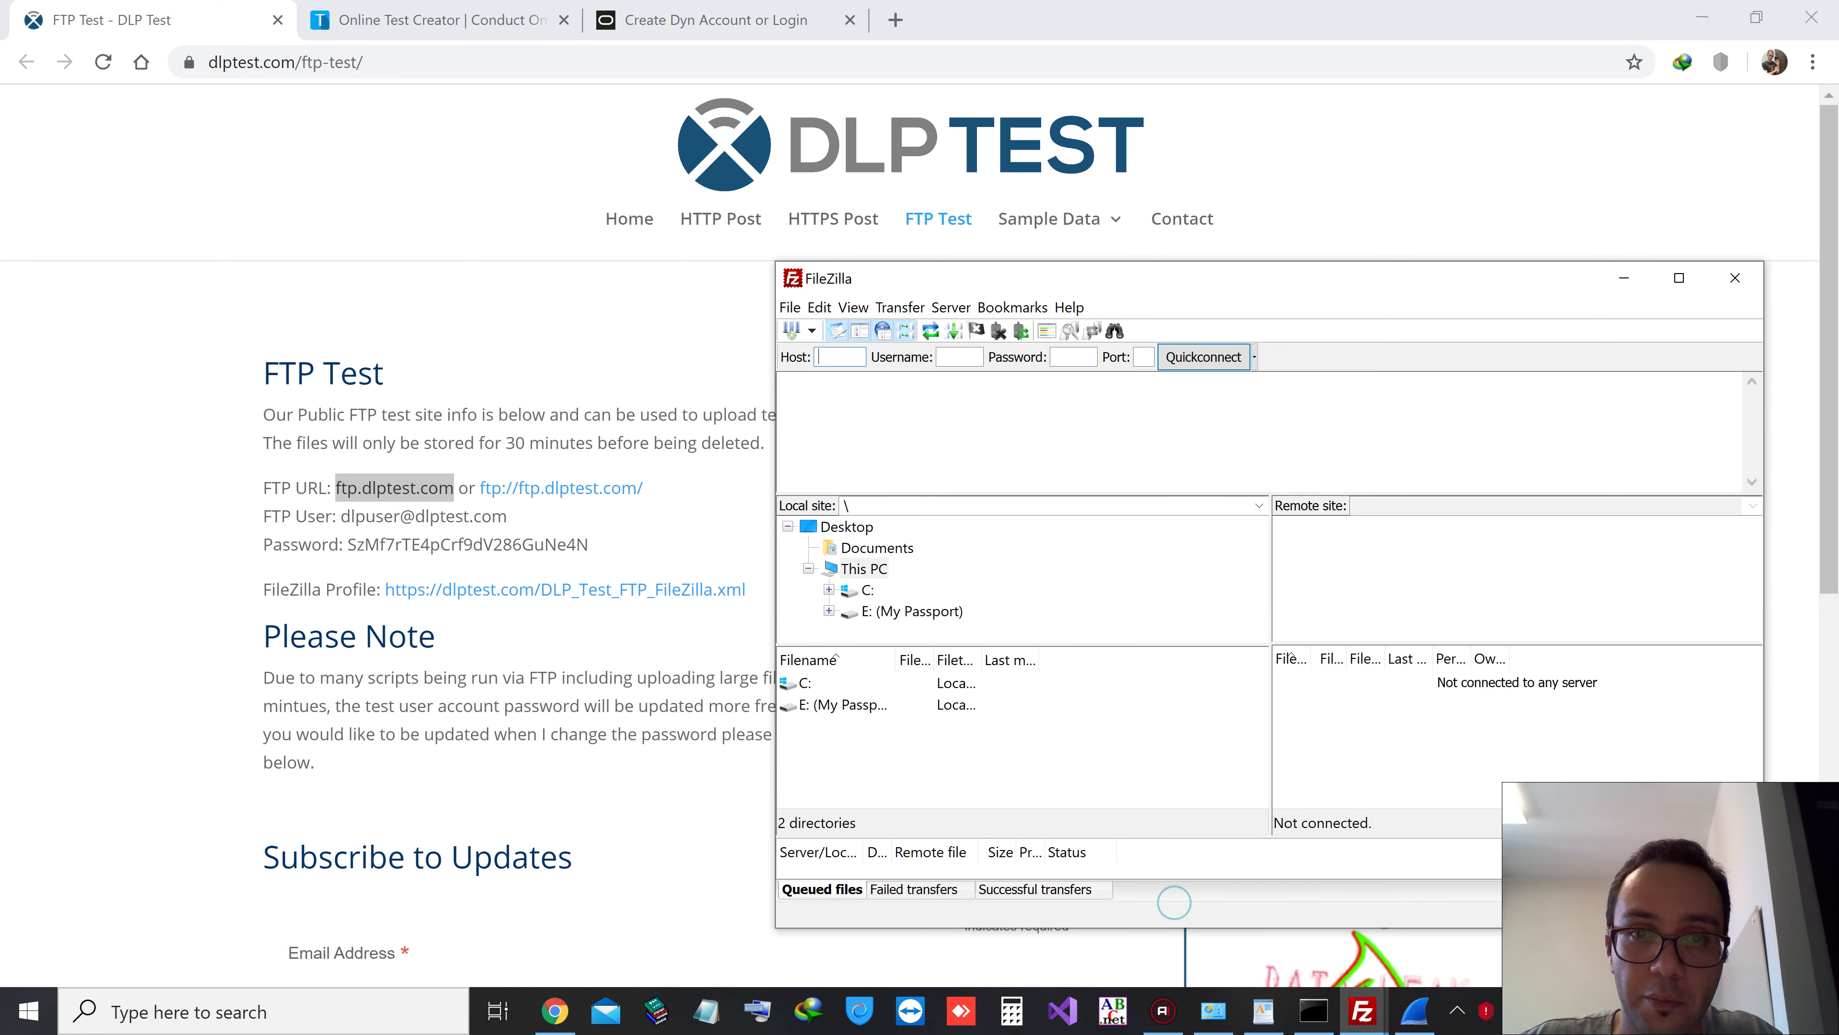
Try to carry the FTP user name from the test page over to FileZilla
click(492, 440)
drag(340, 516, 480, 516)
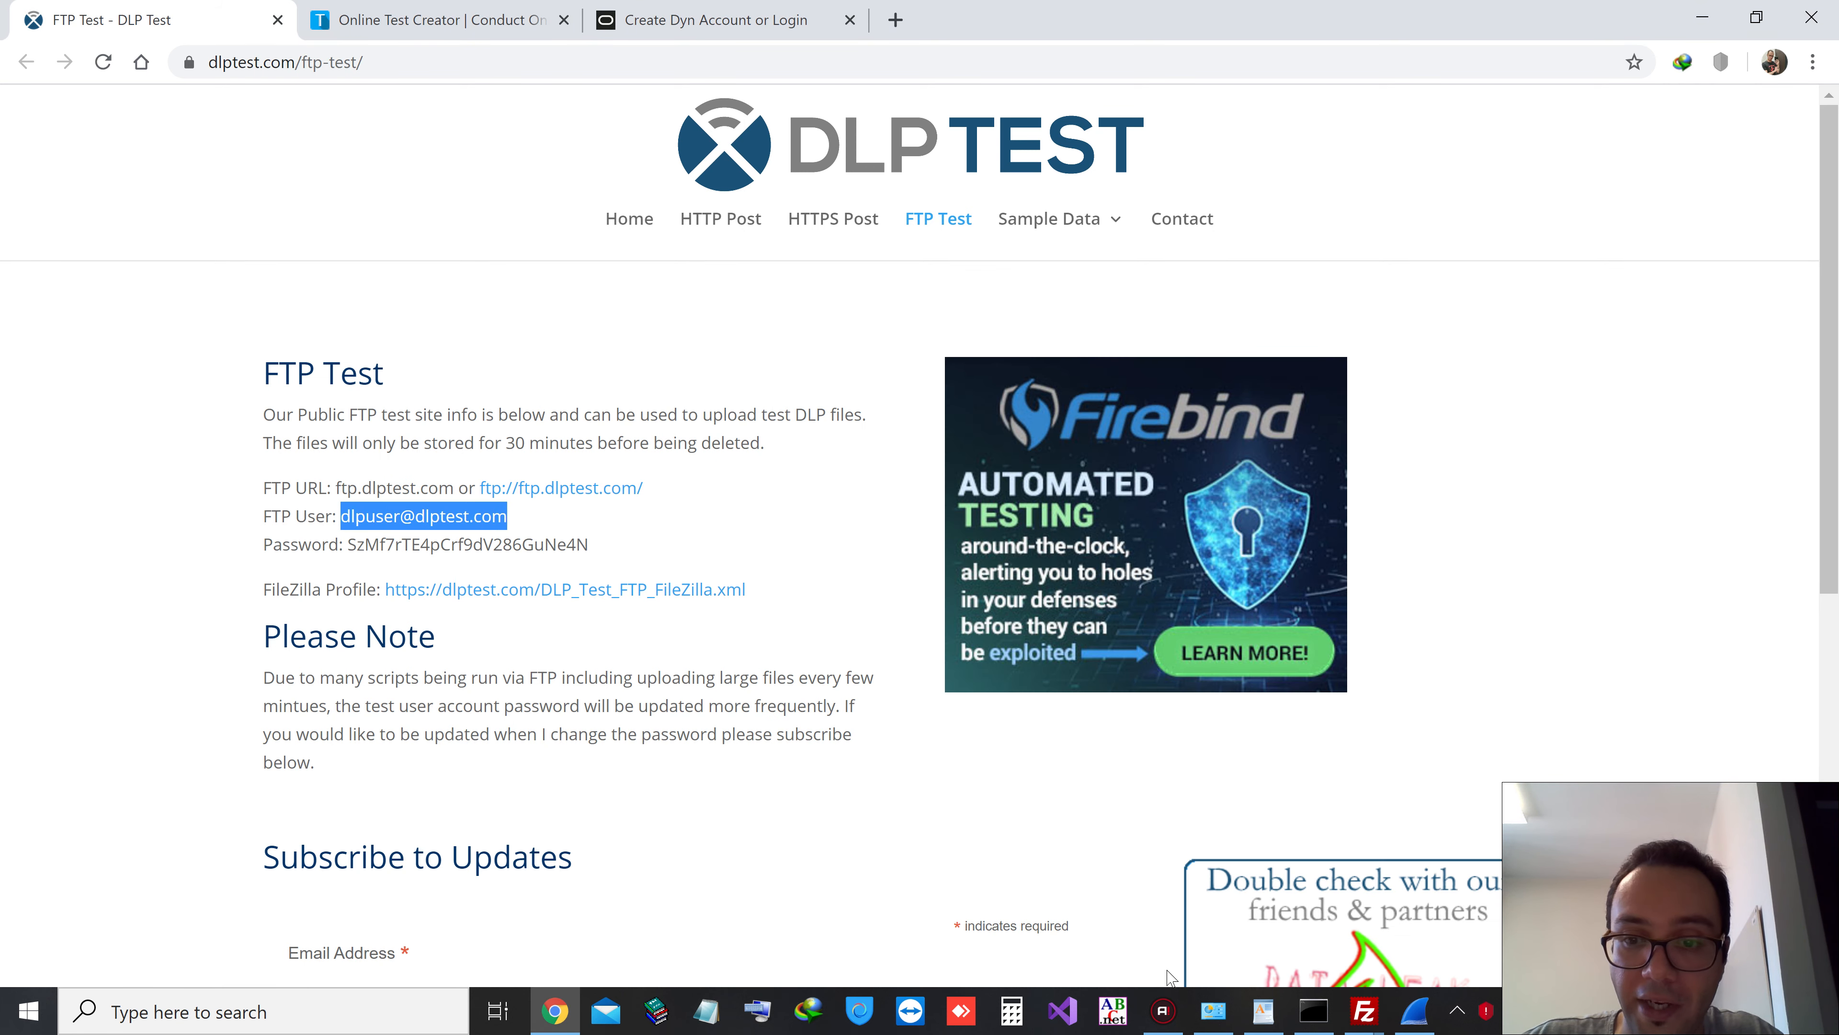
click(1224, 909)
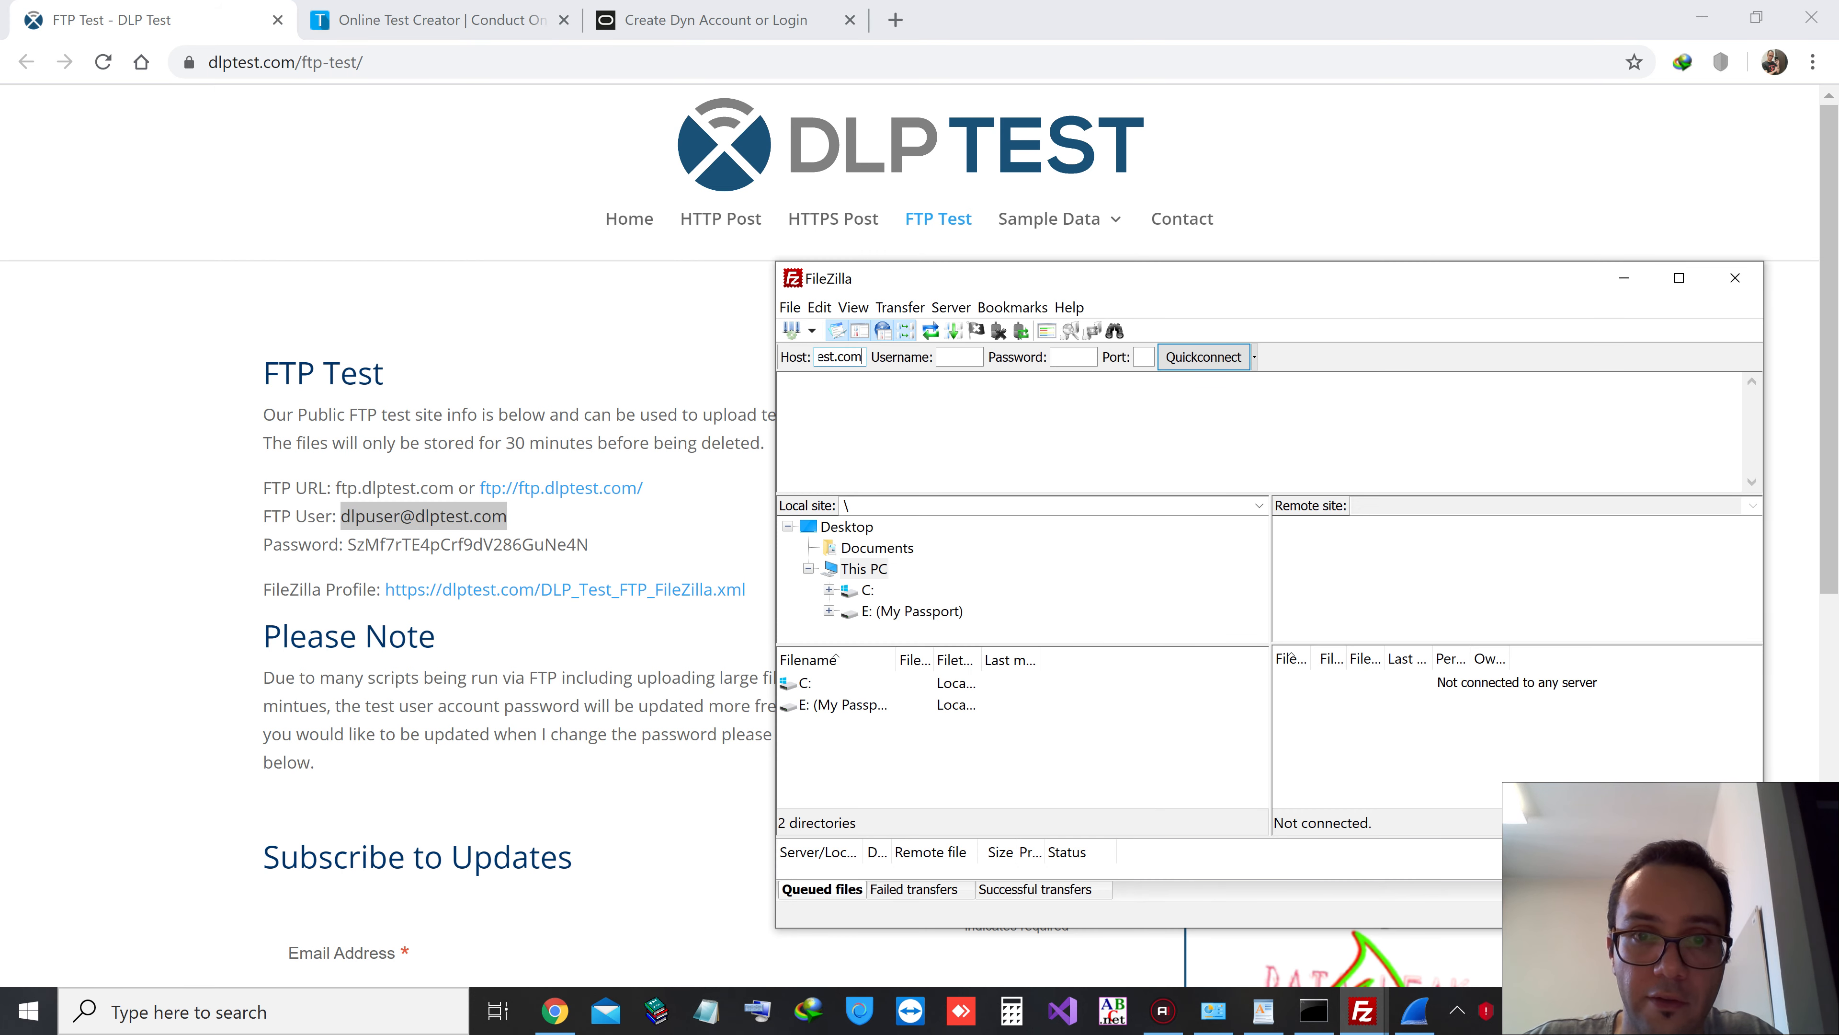
Copy the FTP account password from the test page into FileZilla's password field
click(343, 567)
drag(348, 545, 568, 545)
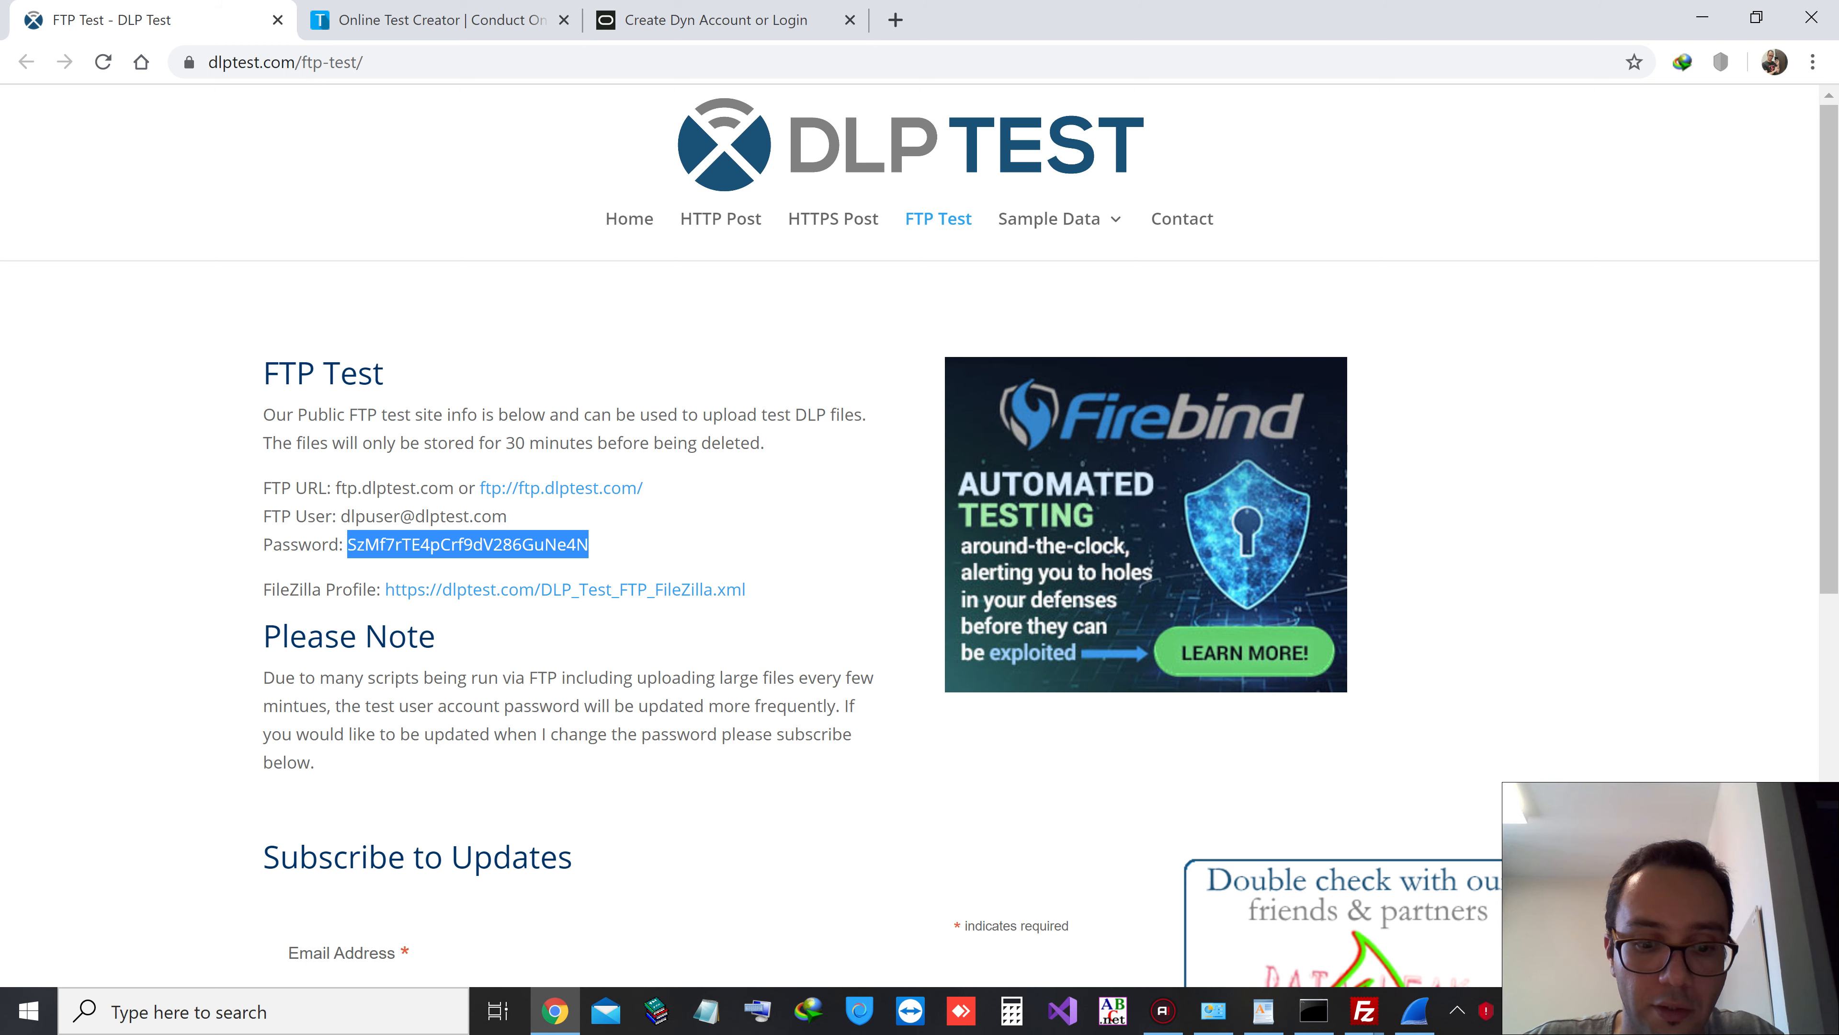
mouse_move(1364, 1011)
click(1294, 924)
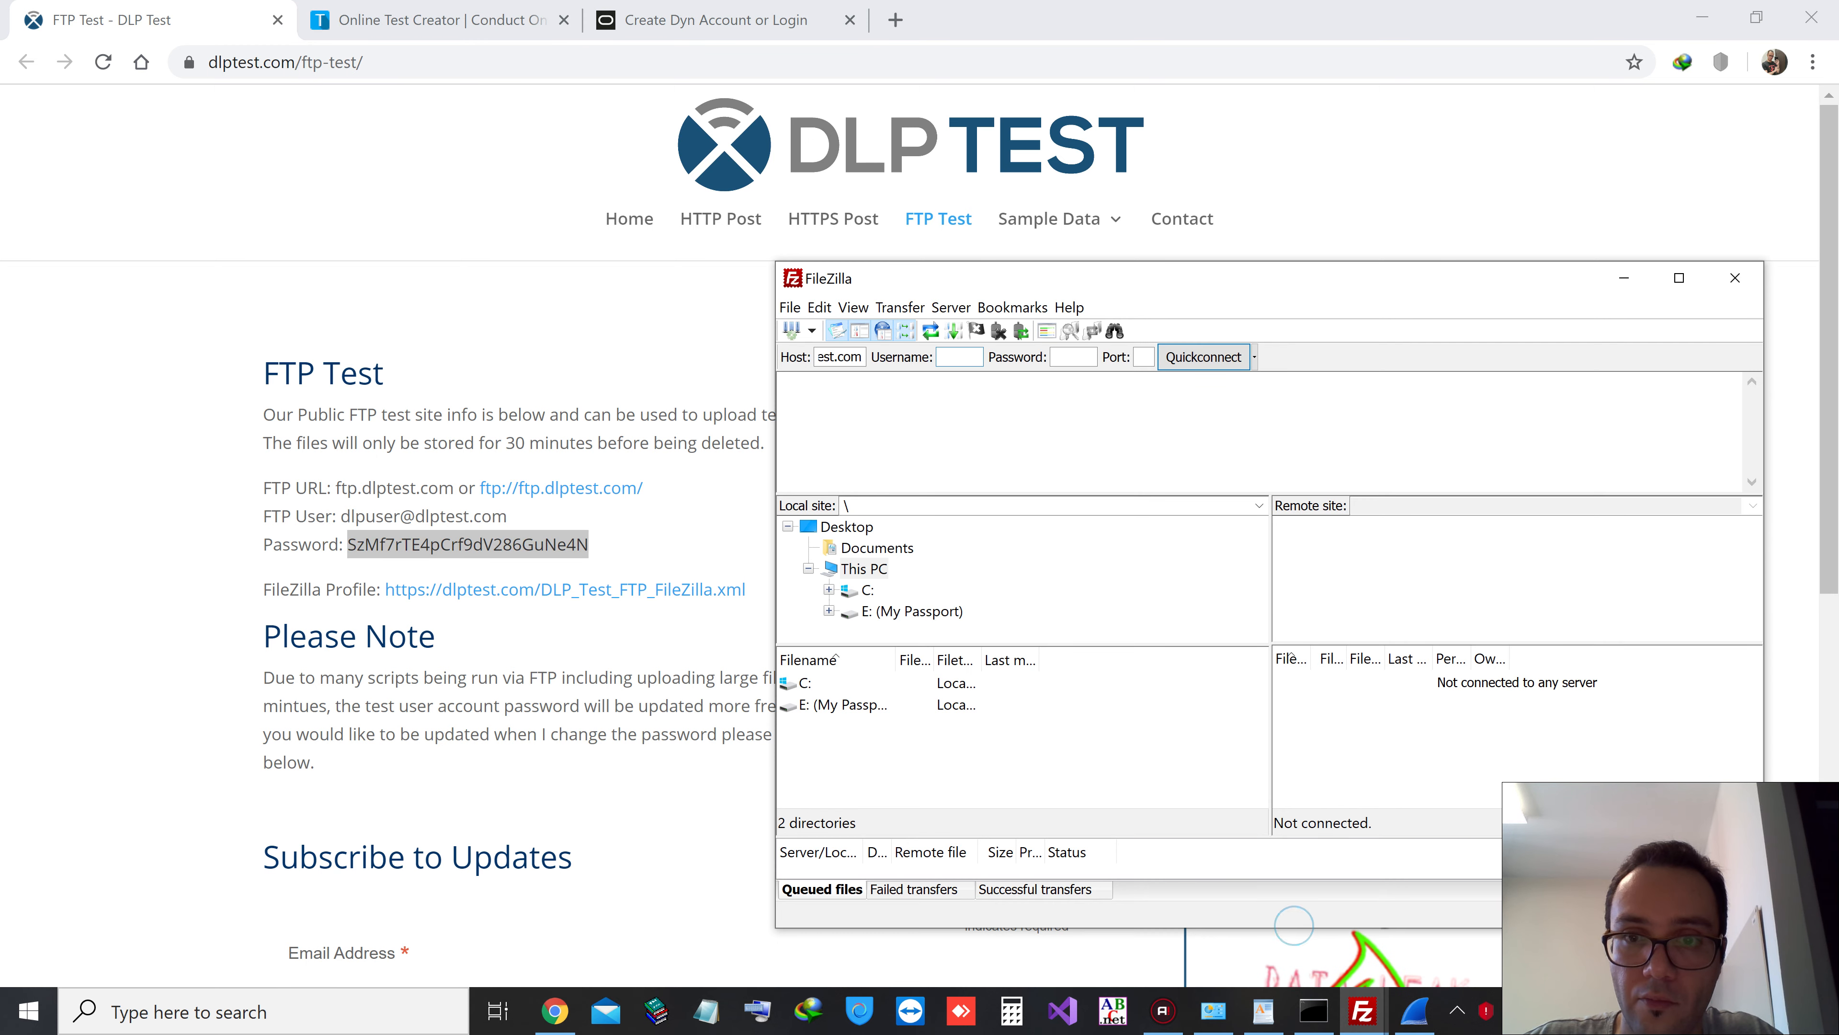
key(ctrl+v)
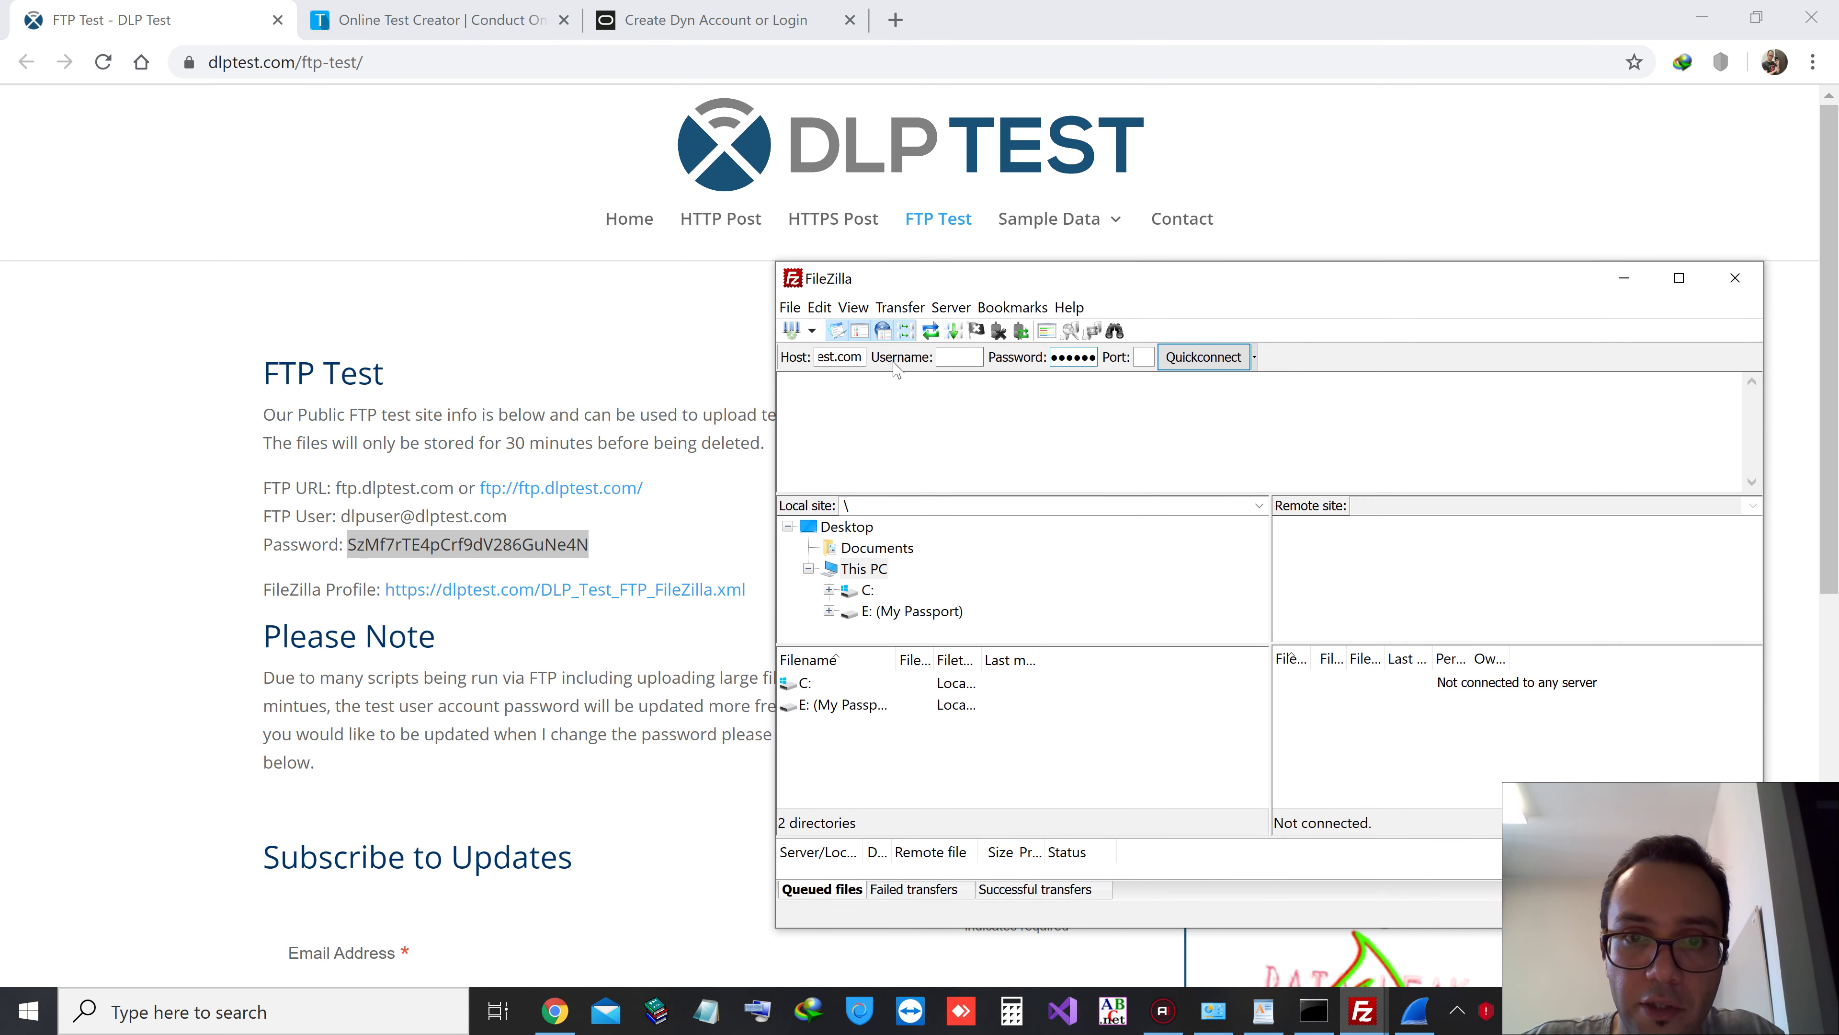
Copy the FTP user name from the test page into FileZilla's username field
drag(340, 516, 547, 542)
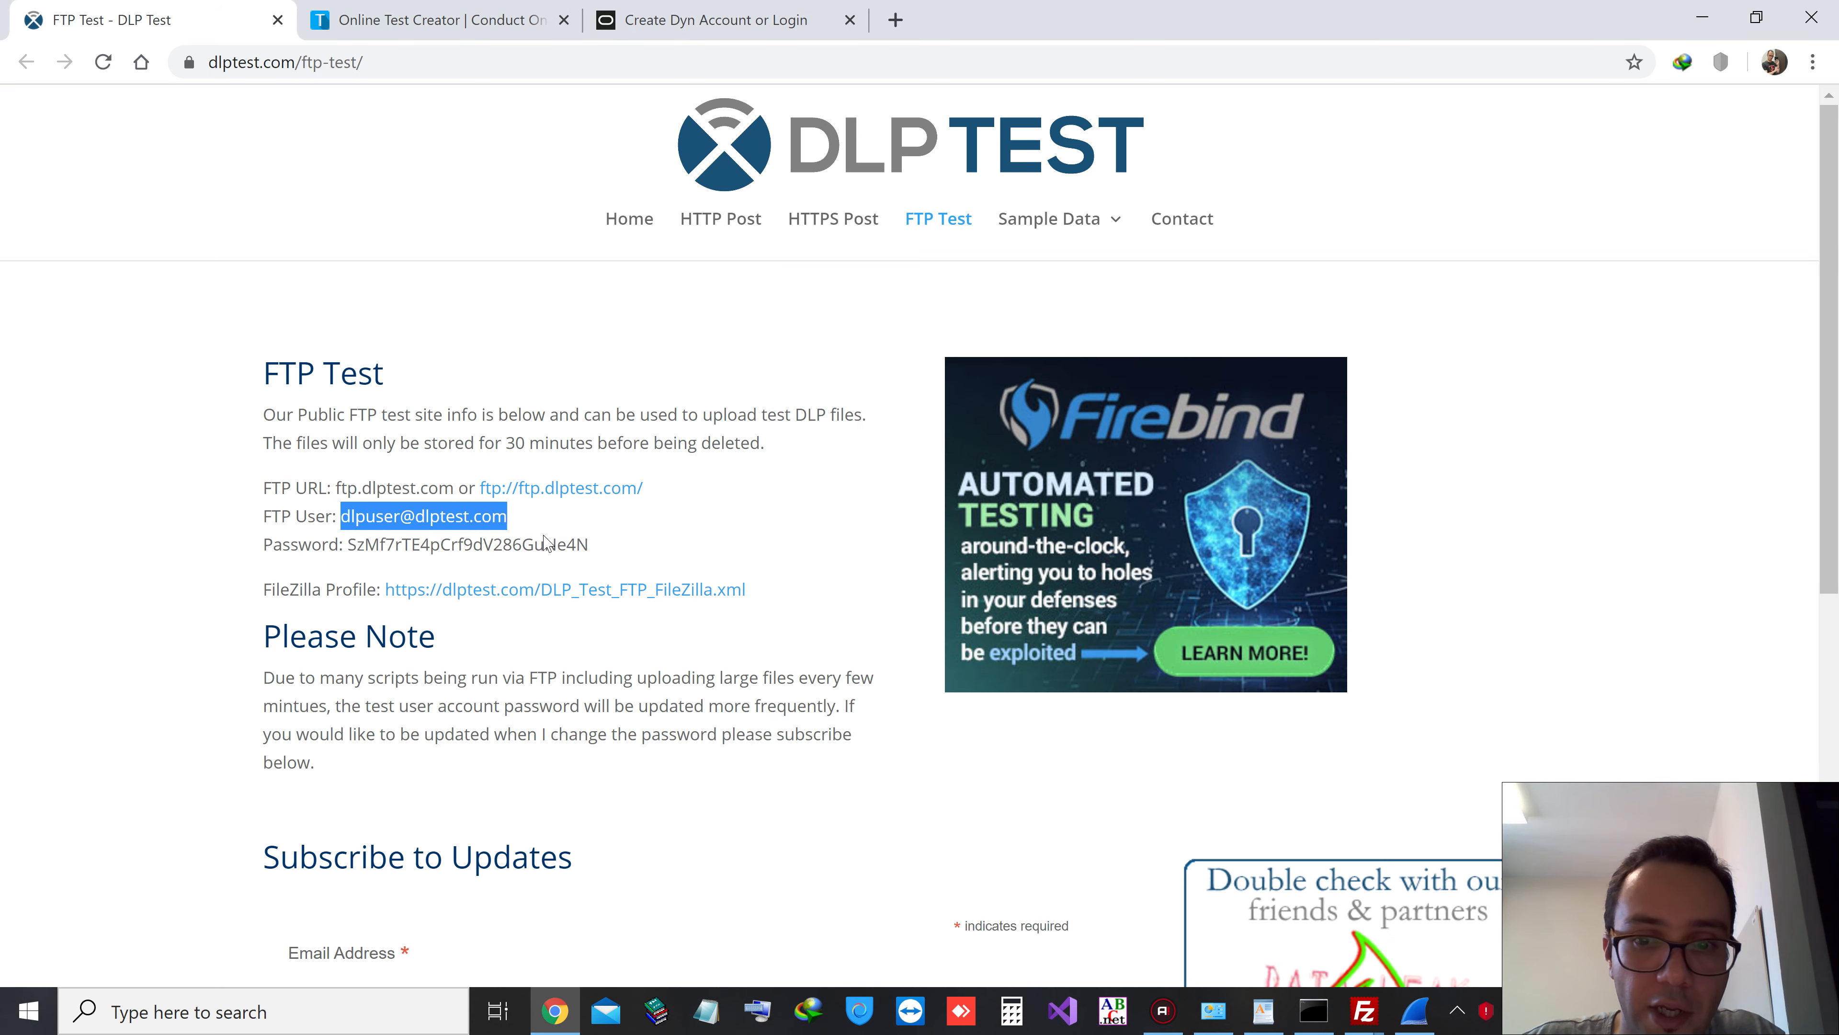
click(1364, 1011)
click(939, 357)
Check the entries in FileZilla's host and password fields
double_click(844, 356)
click(835, 355)
click(1071, 356)
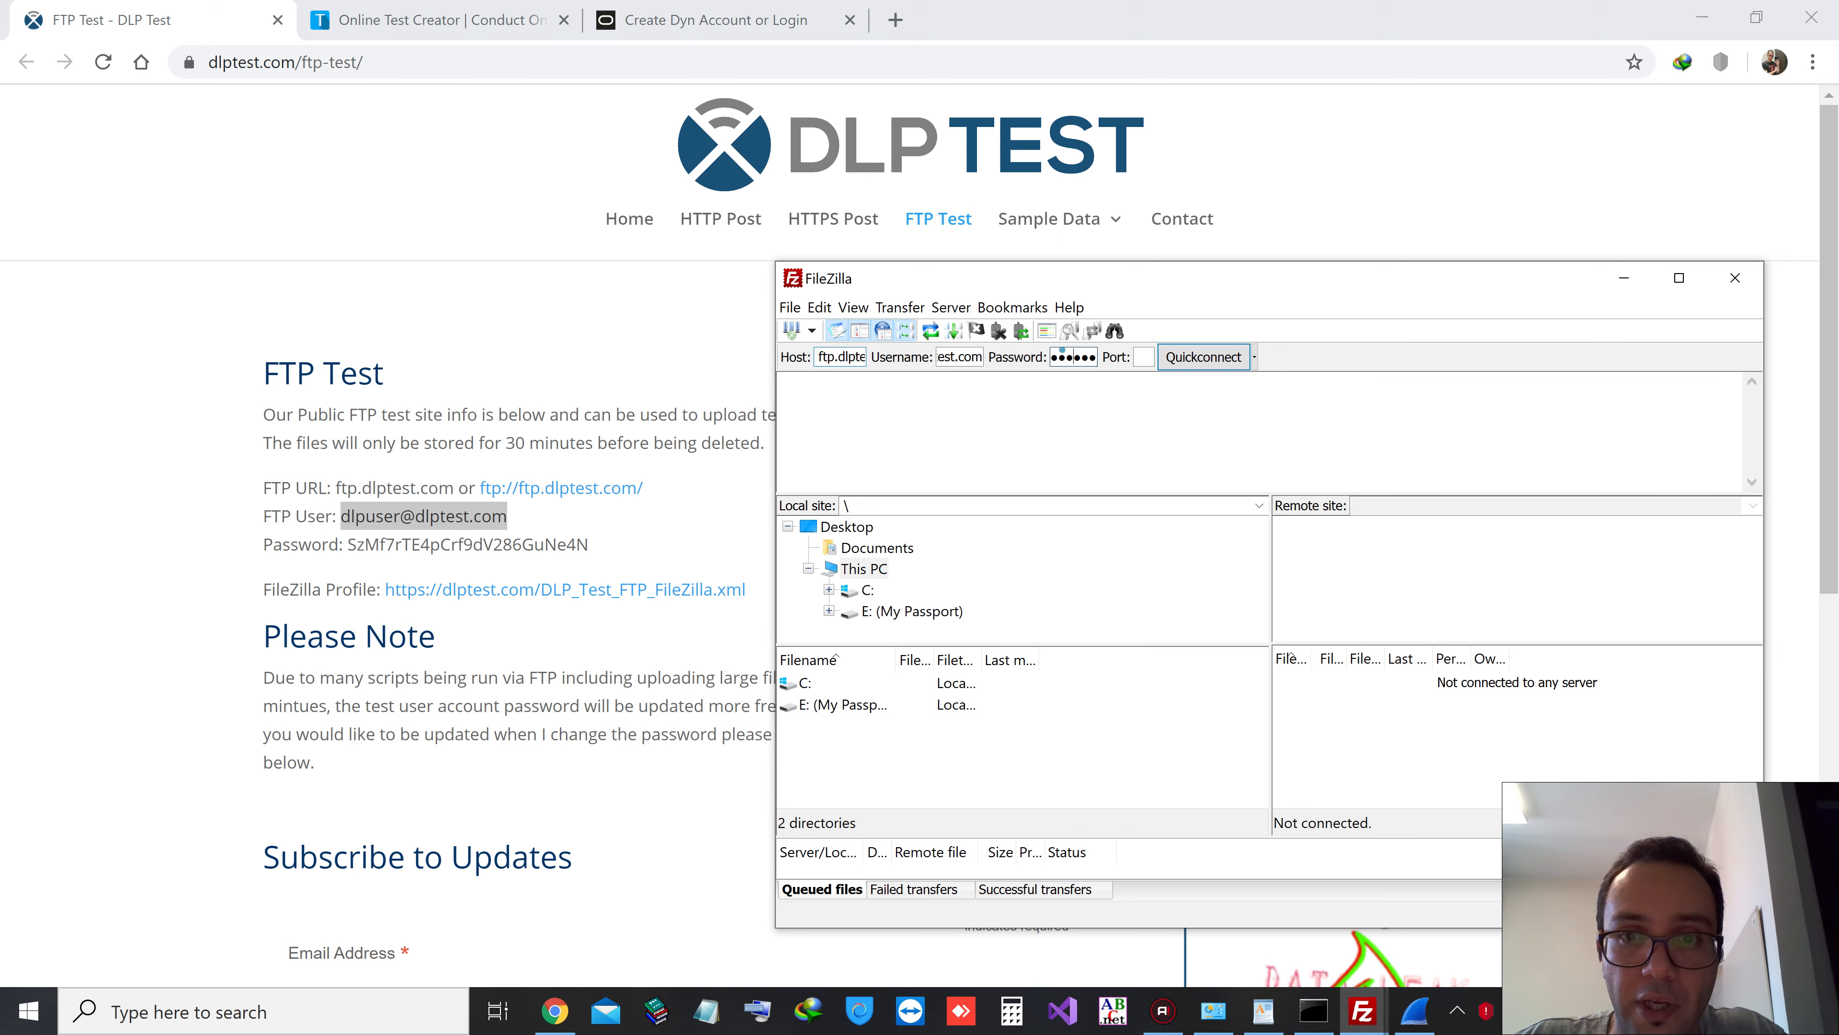
double_click(1073, 357)
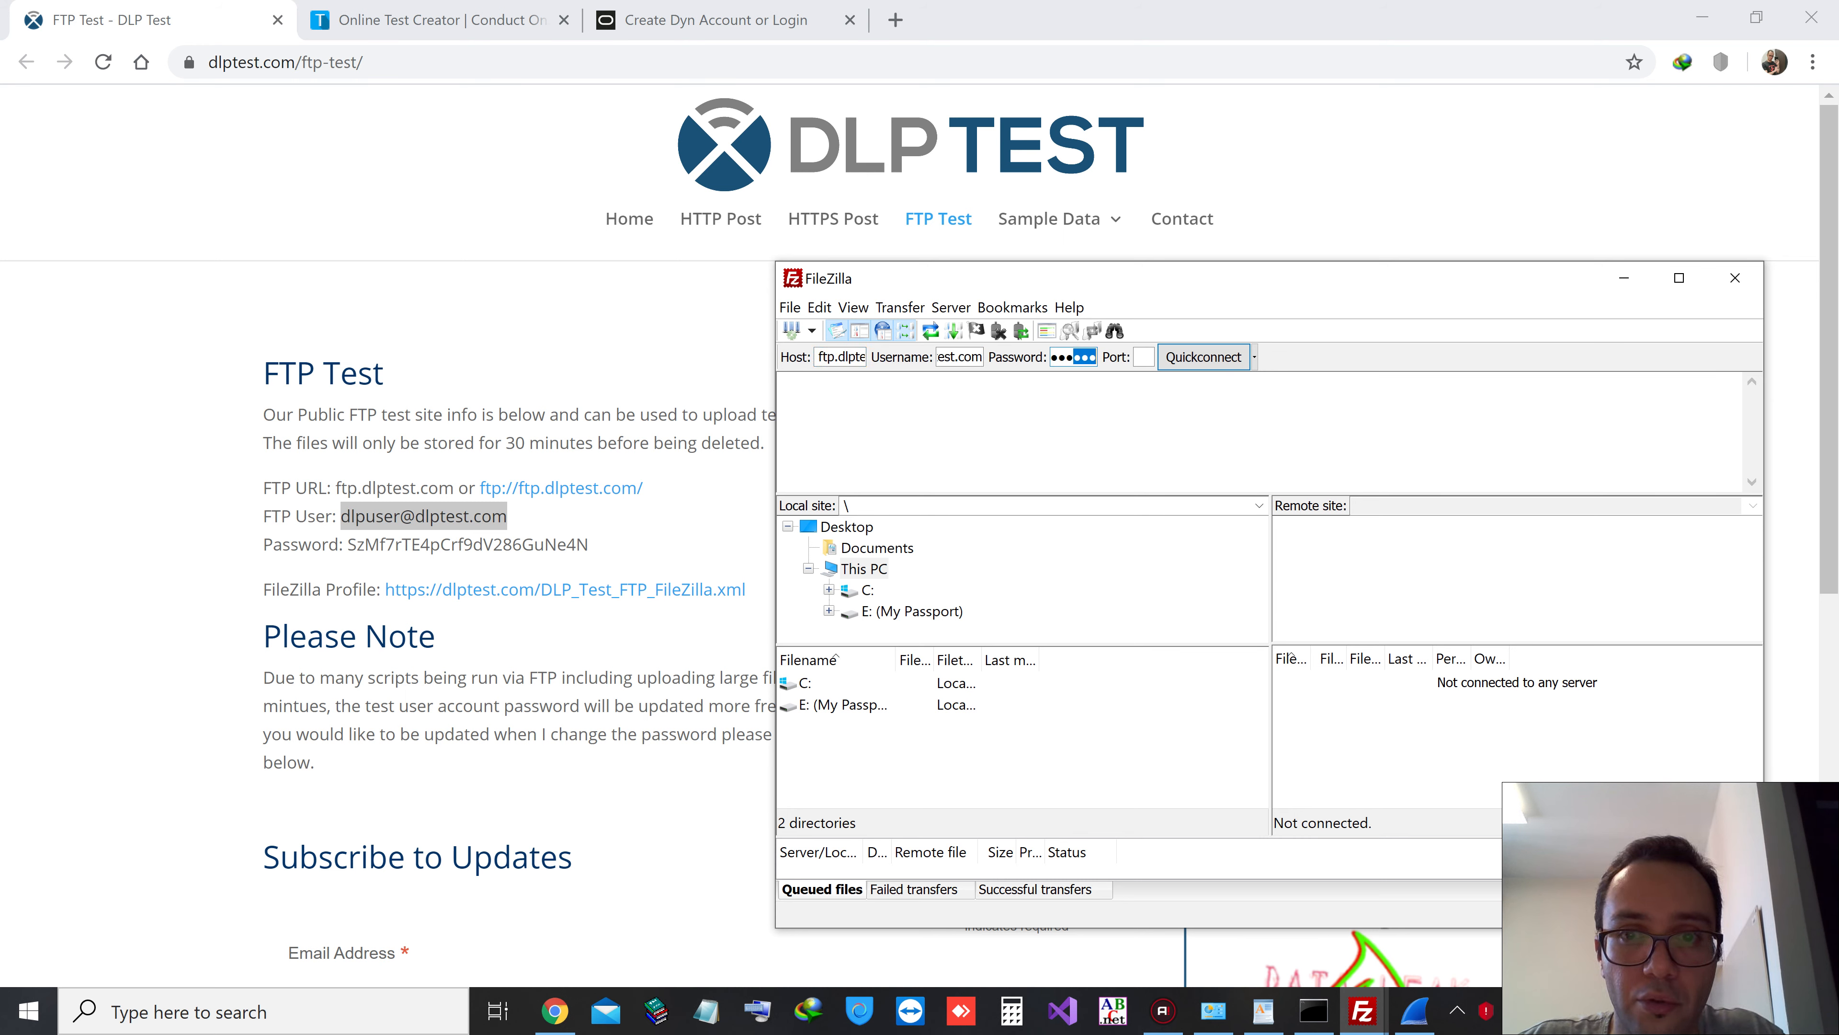
key(ctrl+a)
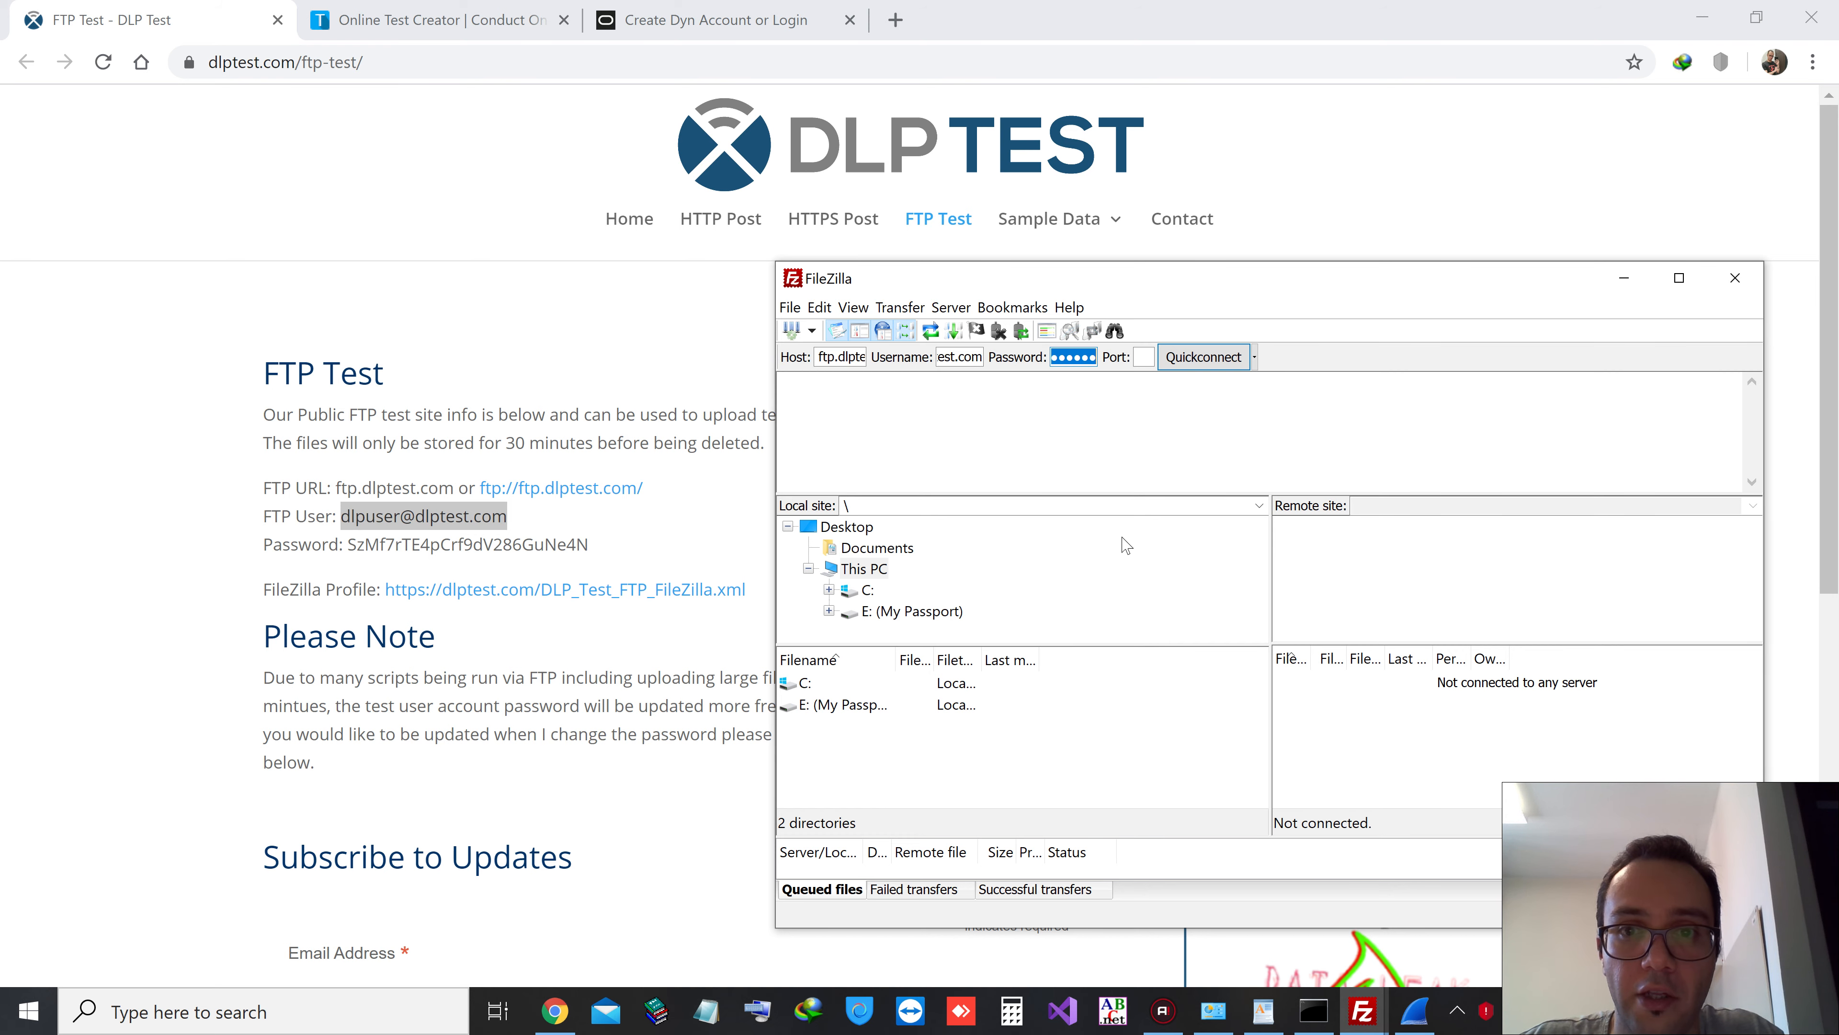
Switch to Wireshark and start a new live capture on the Wi-Fi 2 interface
click(1411, 1012)
click(670, 386)
double_click(637, 393)
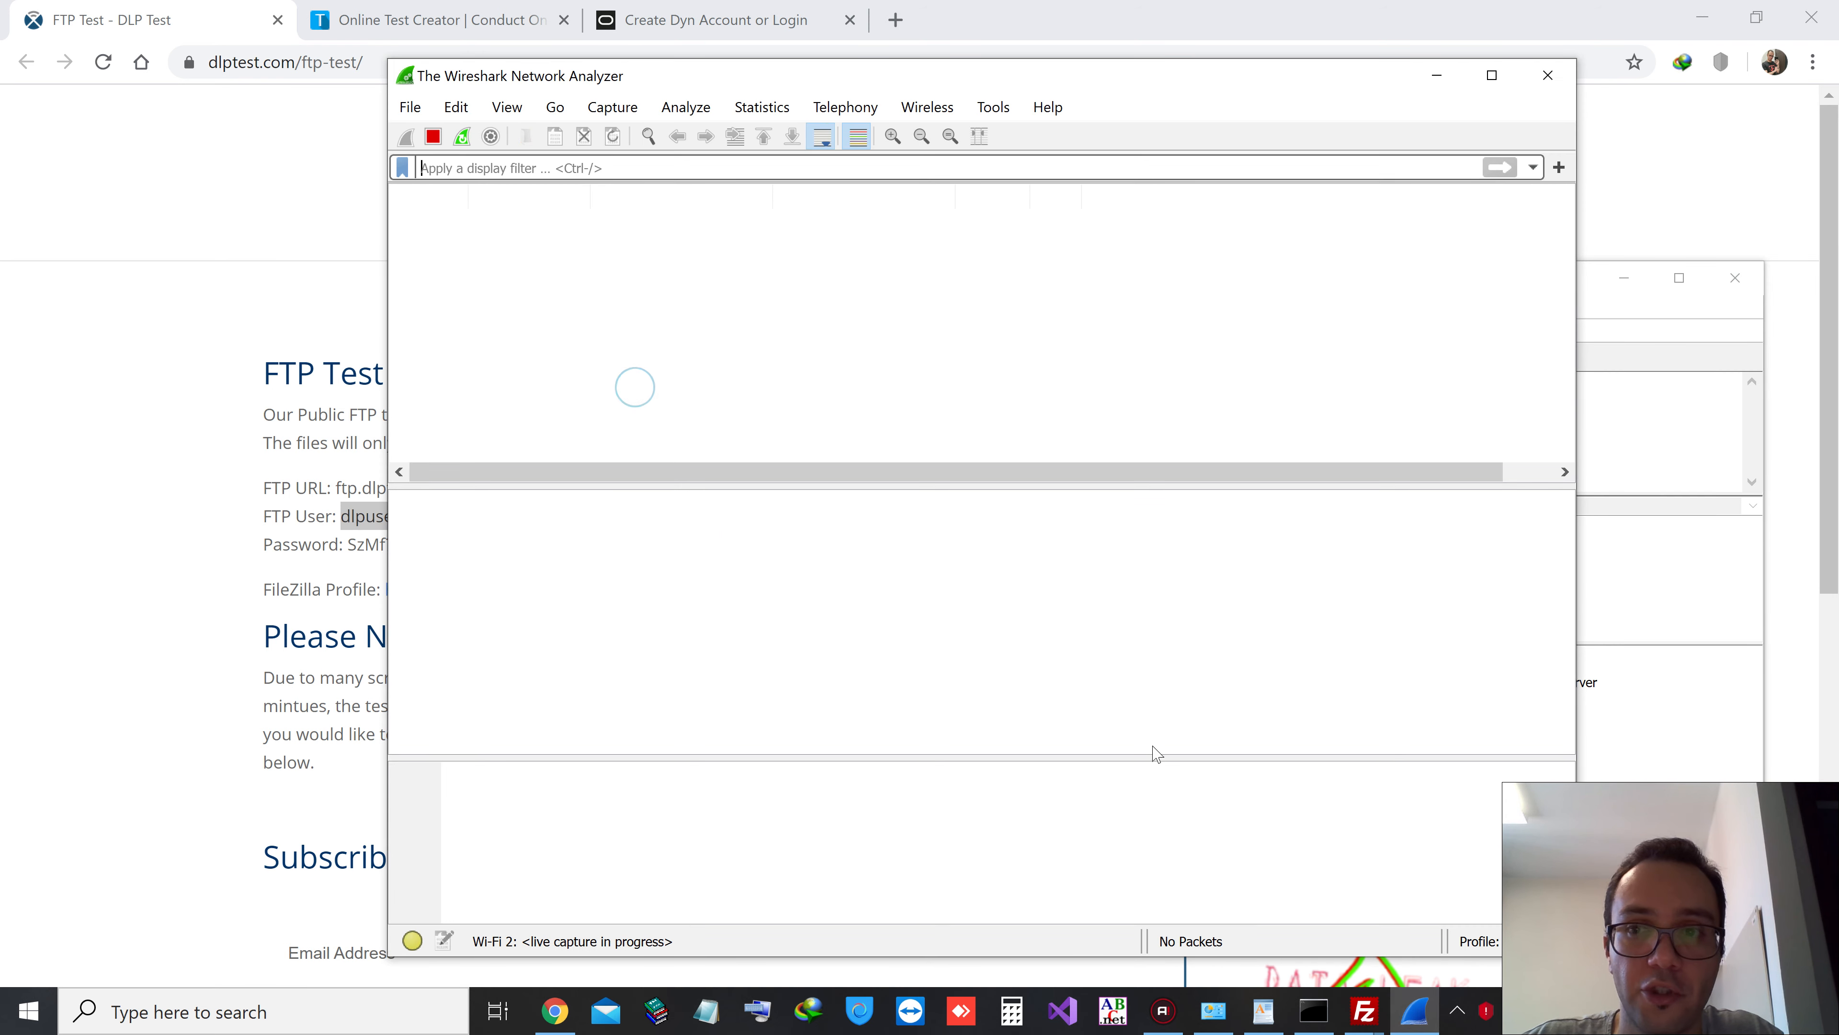
Switch to FileZilla, connect to the FTP server with the entered credentials and check the directory listing status
click(1654, 357)
click(1221, 358)
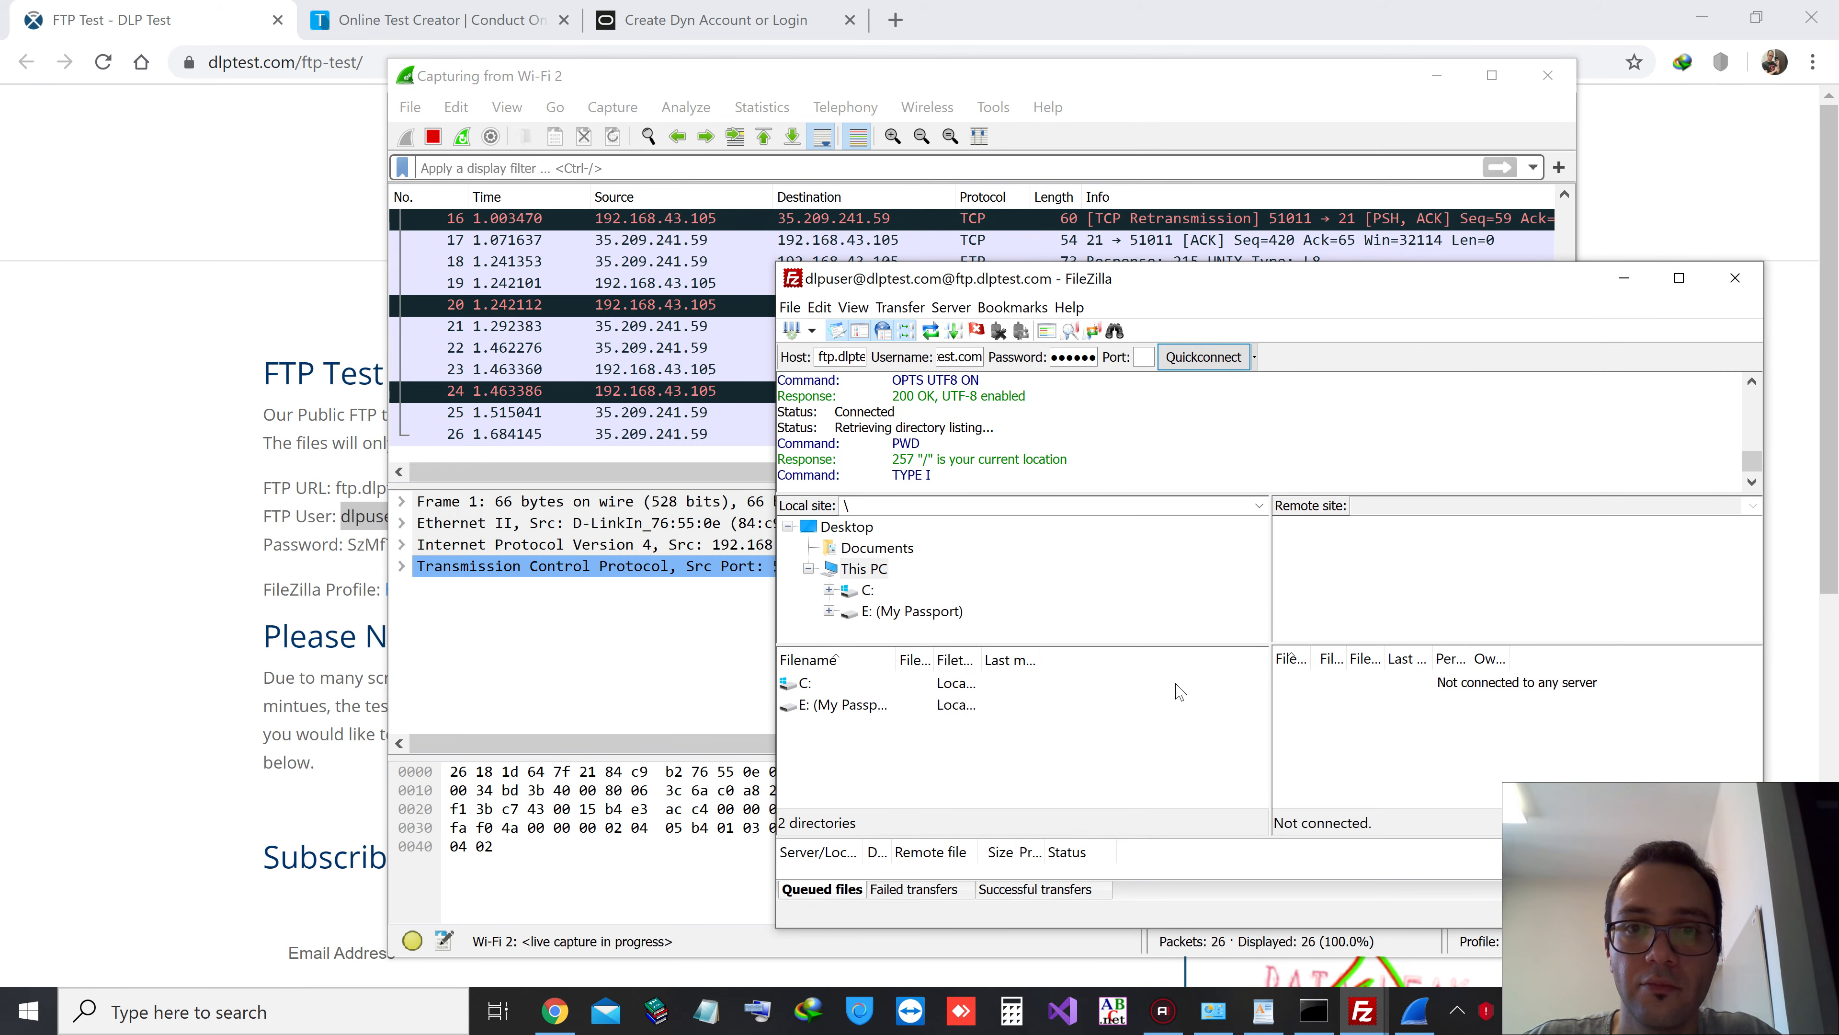
double_click(953, 474)
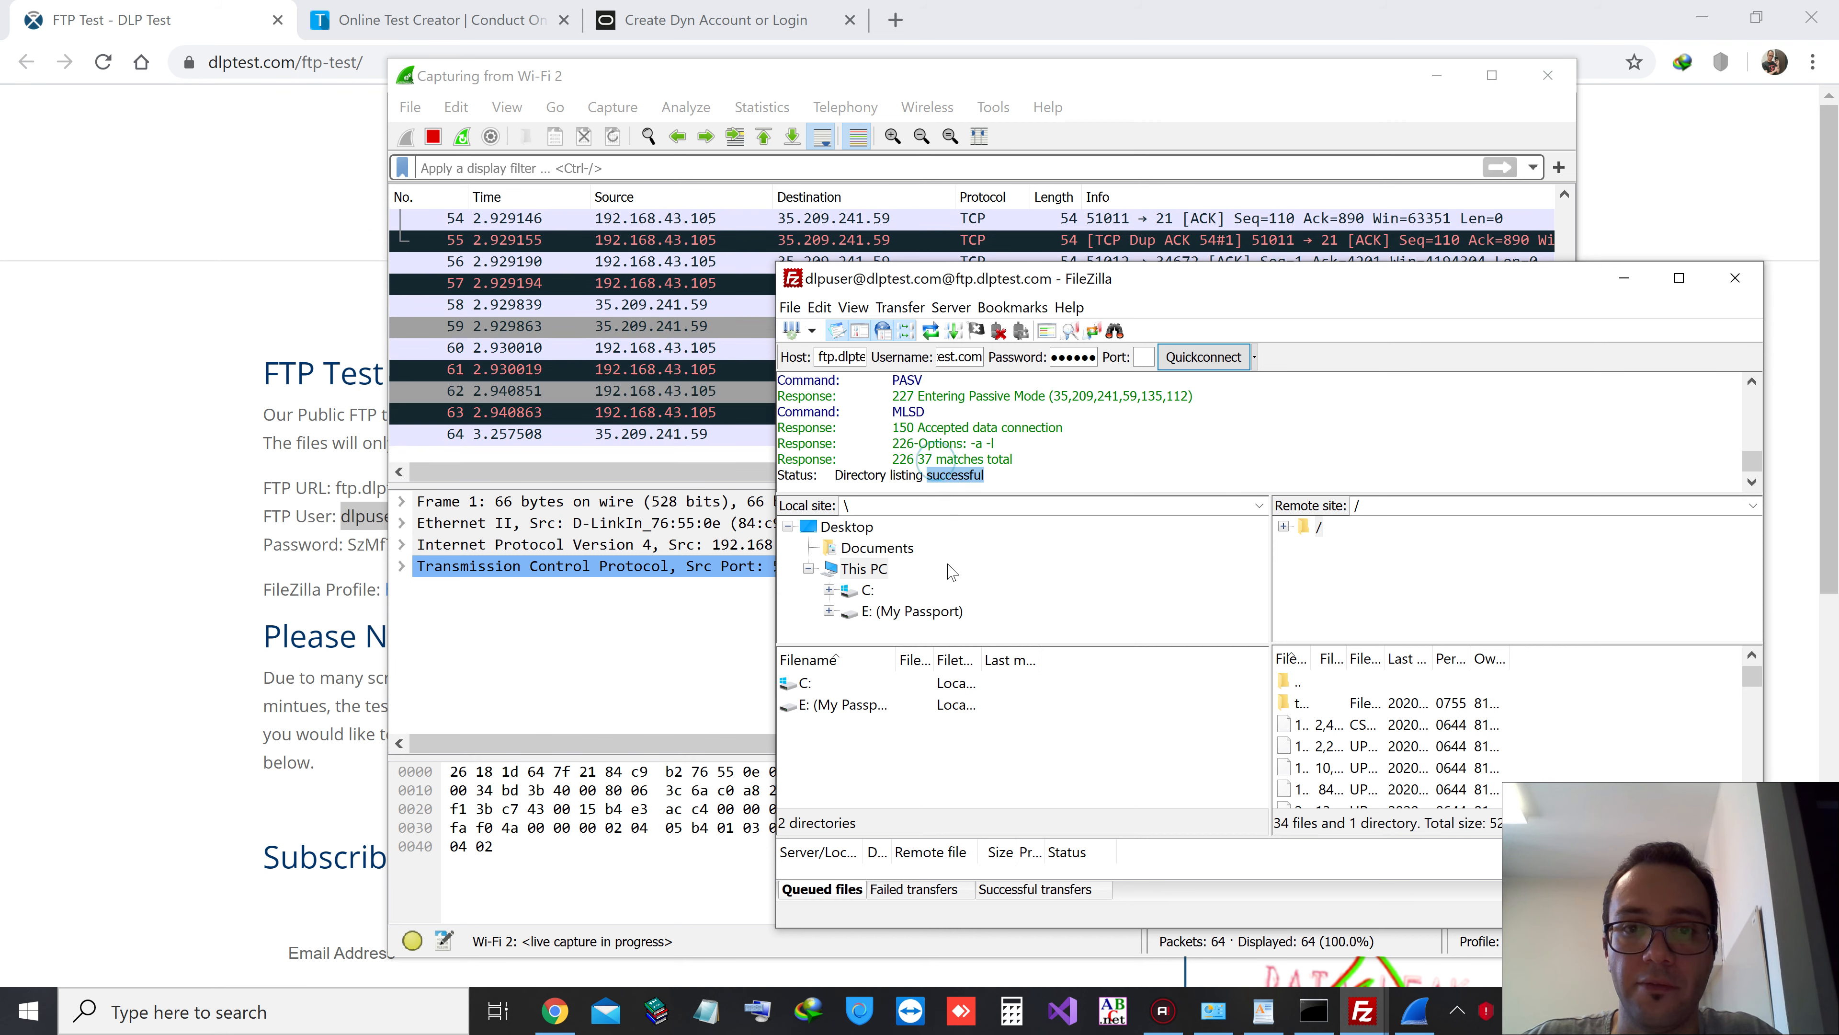
Switch to Wireshark, stop the live capture and filter the captured packets by ftp
click(588, 674)
click(432, 136)
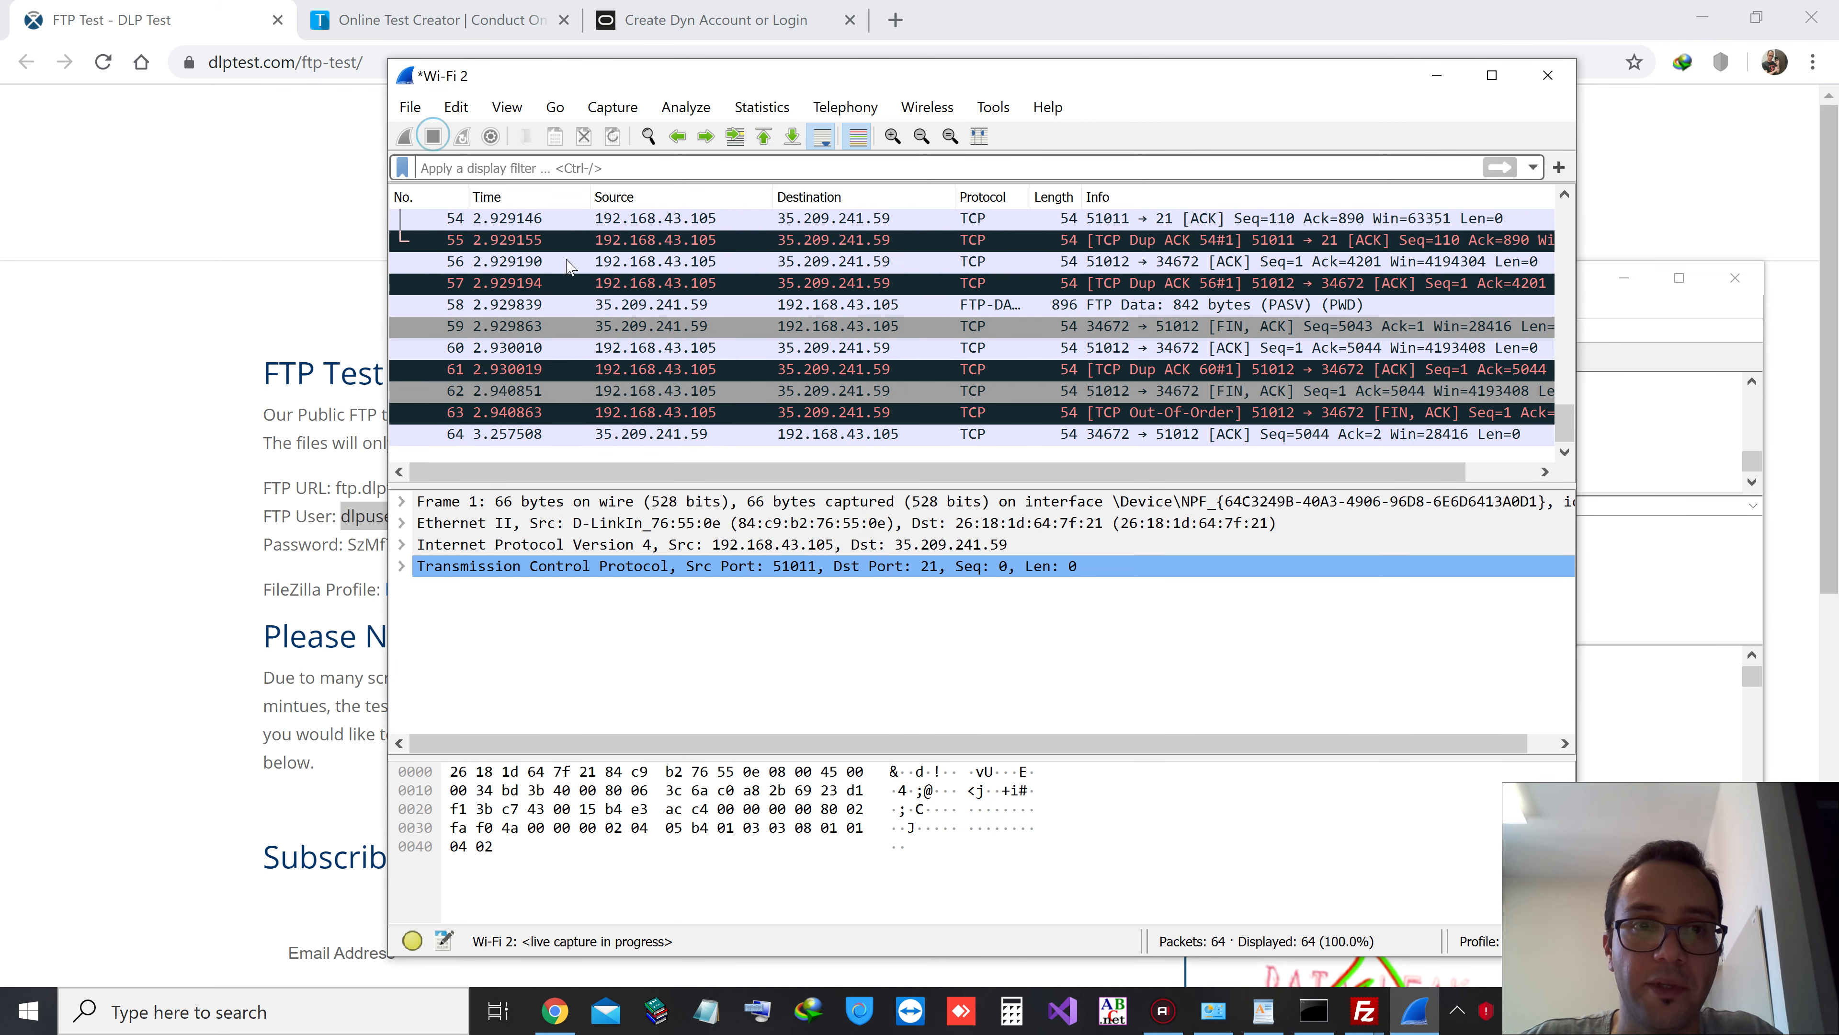
text(ftp)
key(Return)
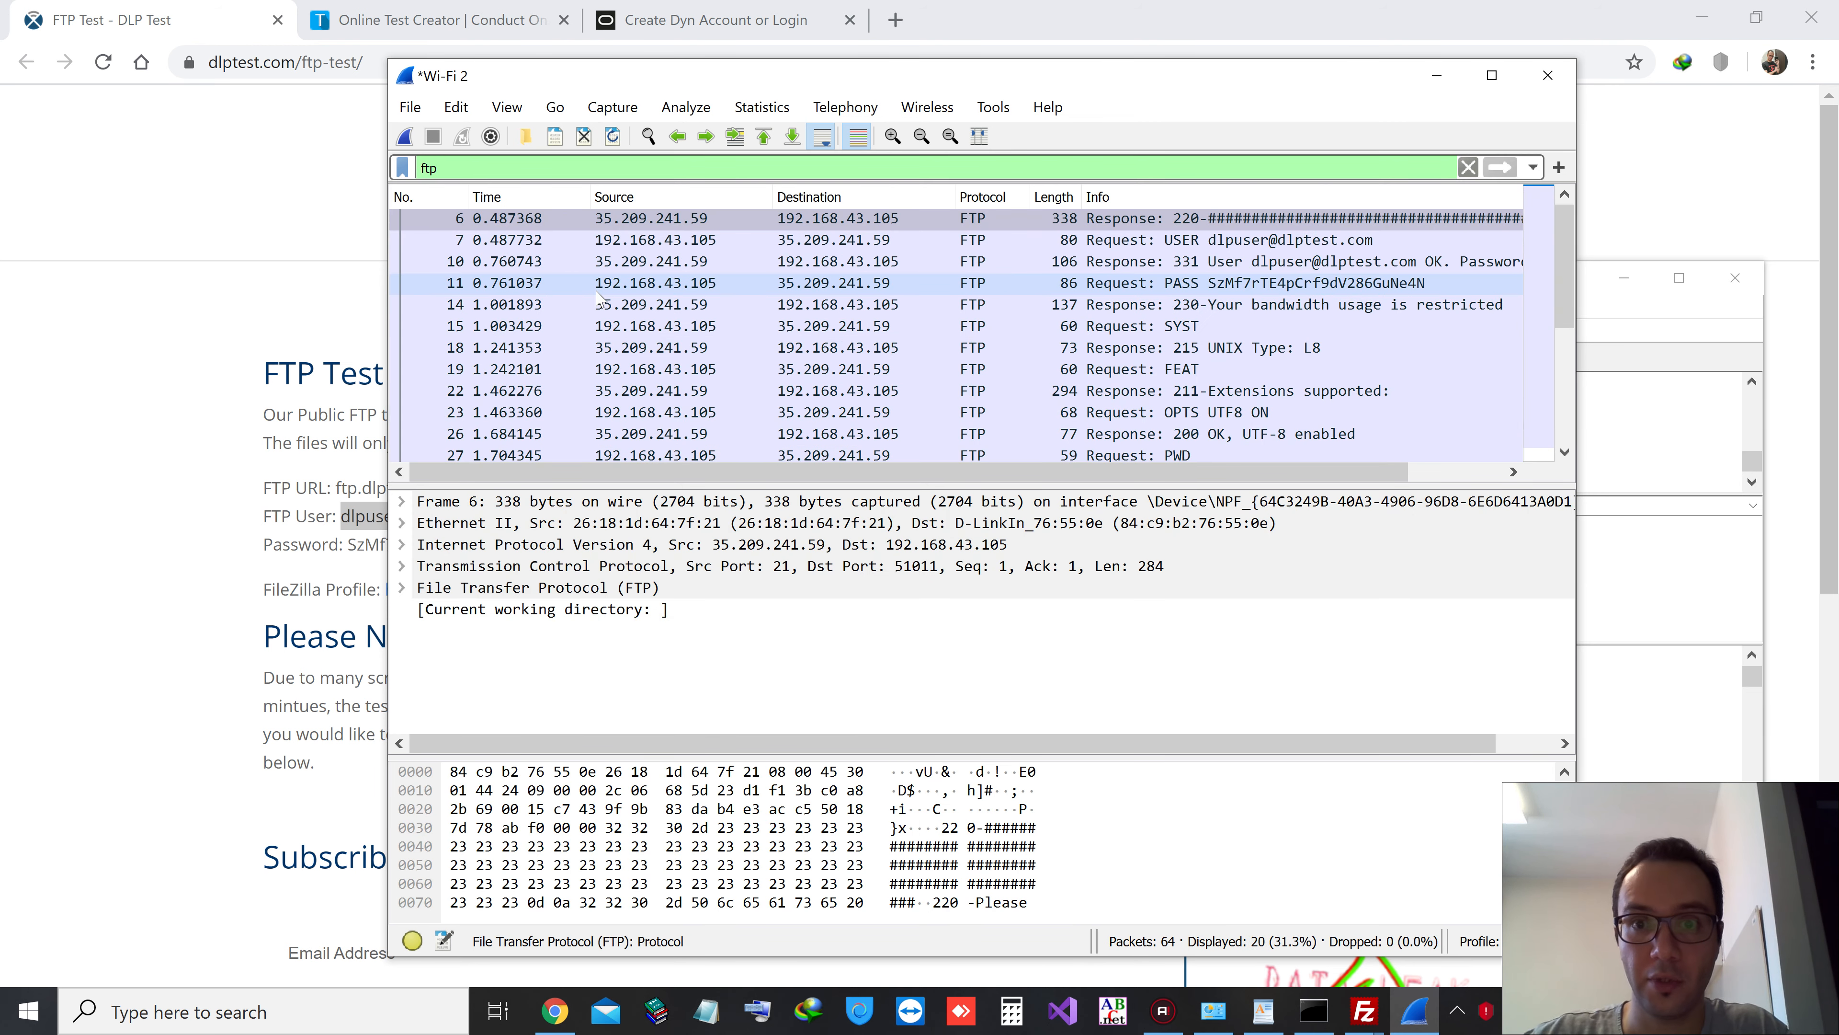
drag(1044, 82, 1120, 98)
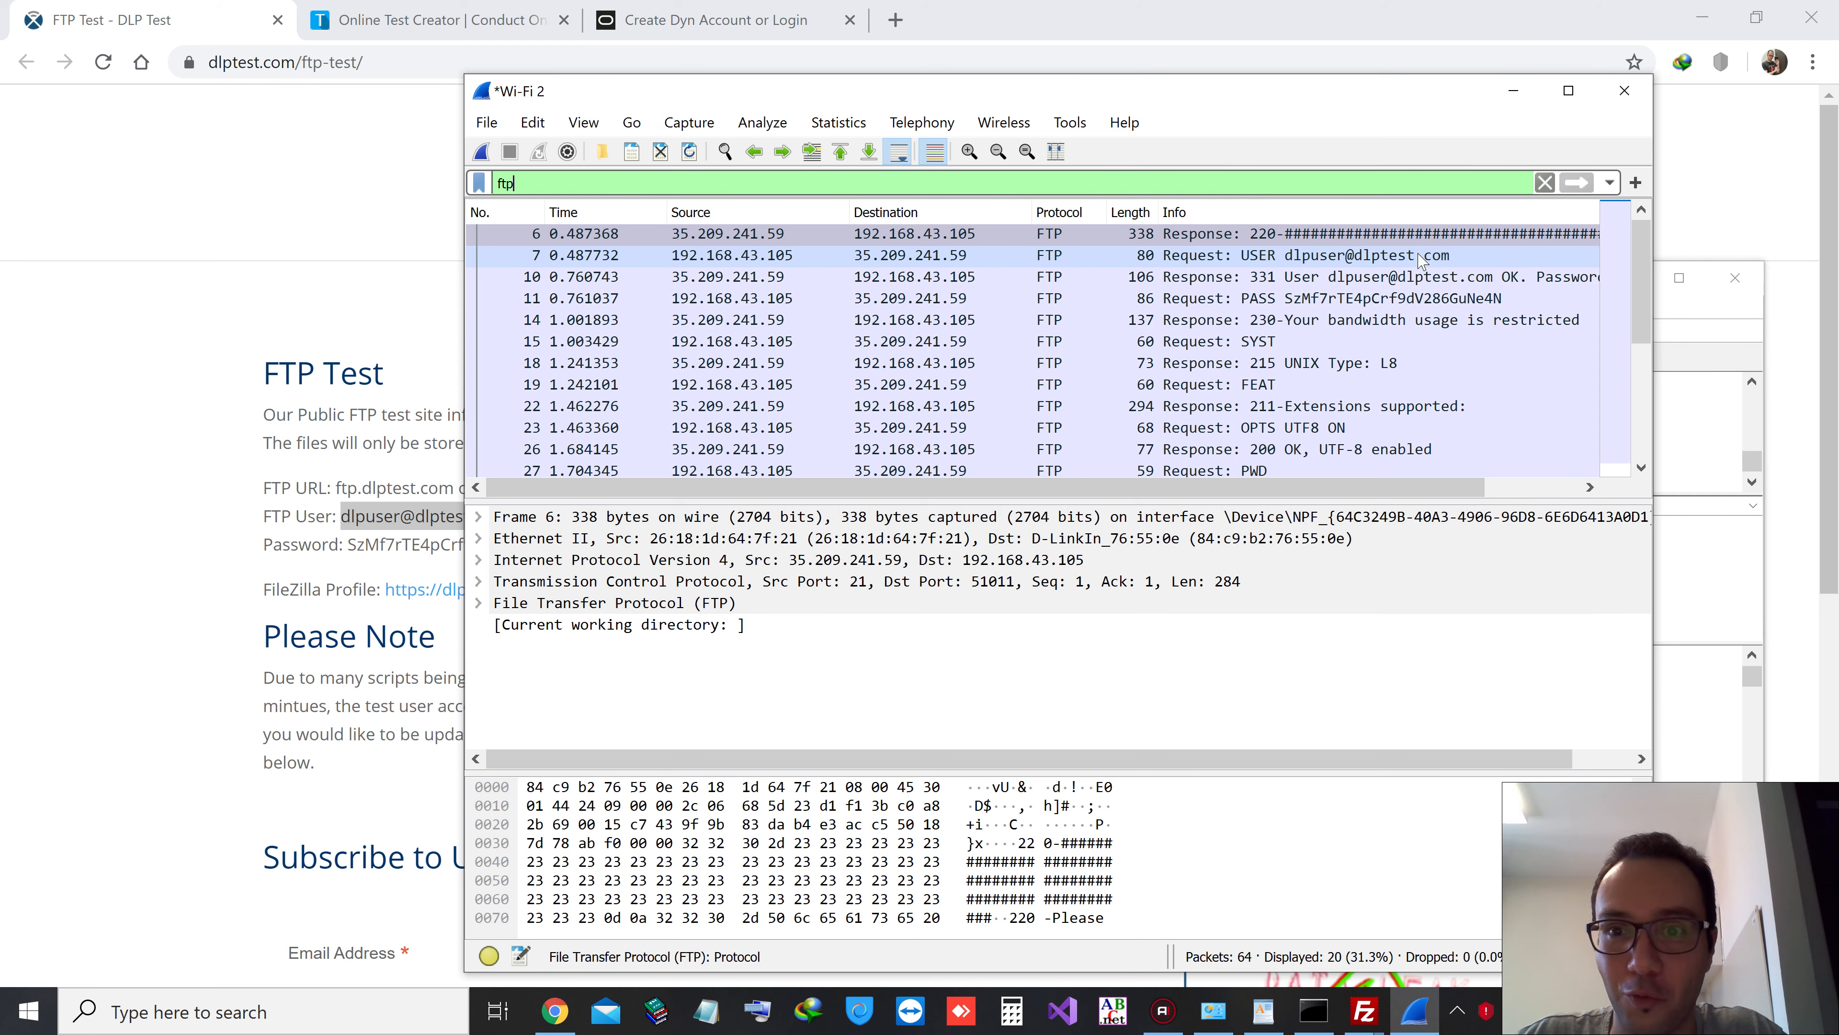
Inspect the USER request packet and follow the TCP stream of the PASS request packet
click(1348, 257)
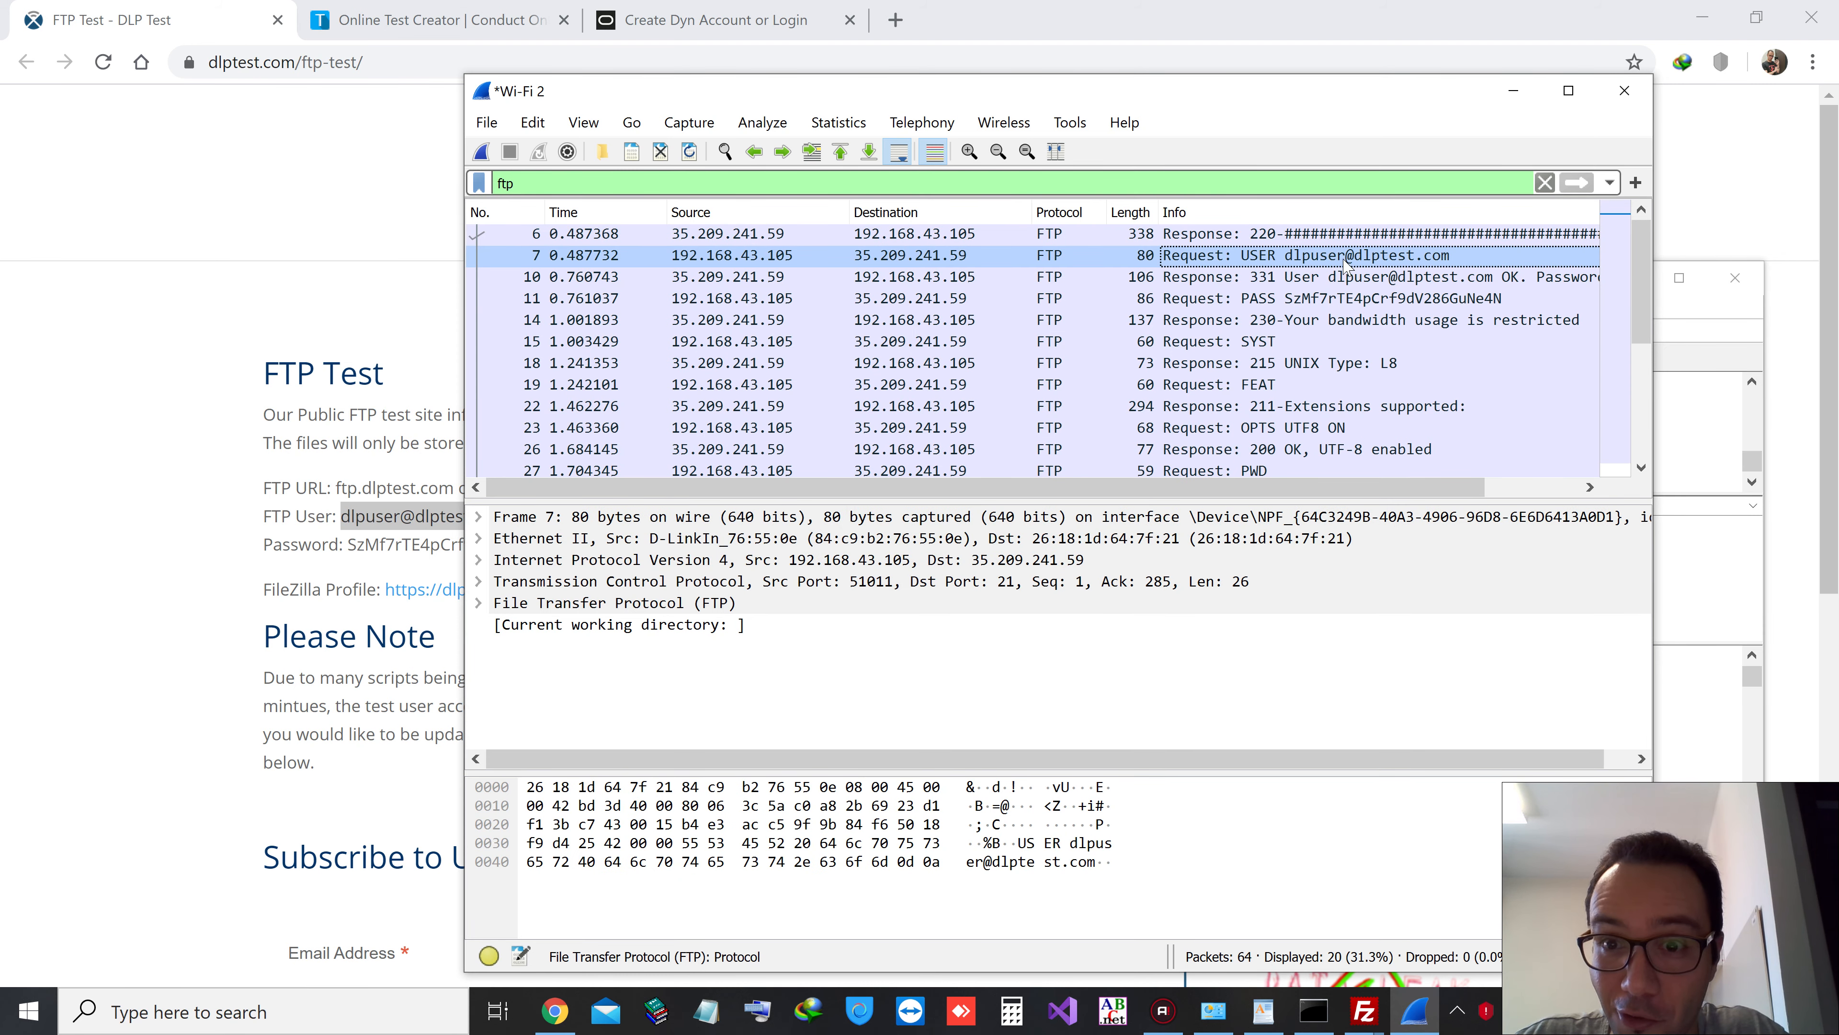
click(1314, 305)
right_click(1348, 305)
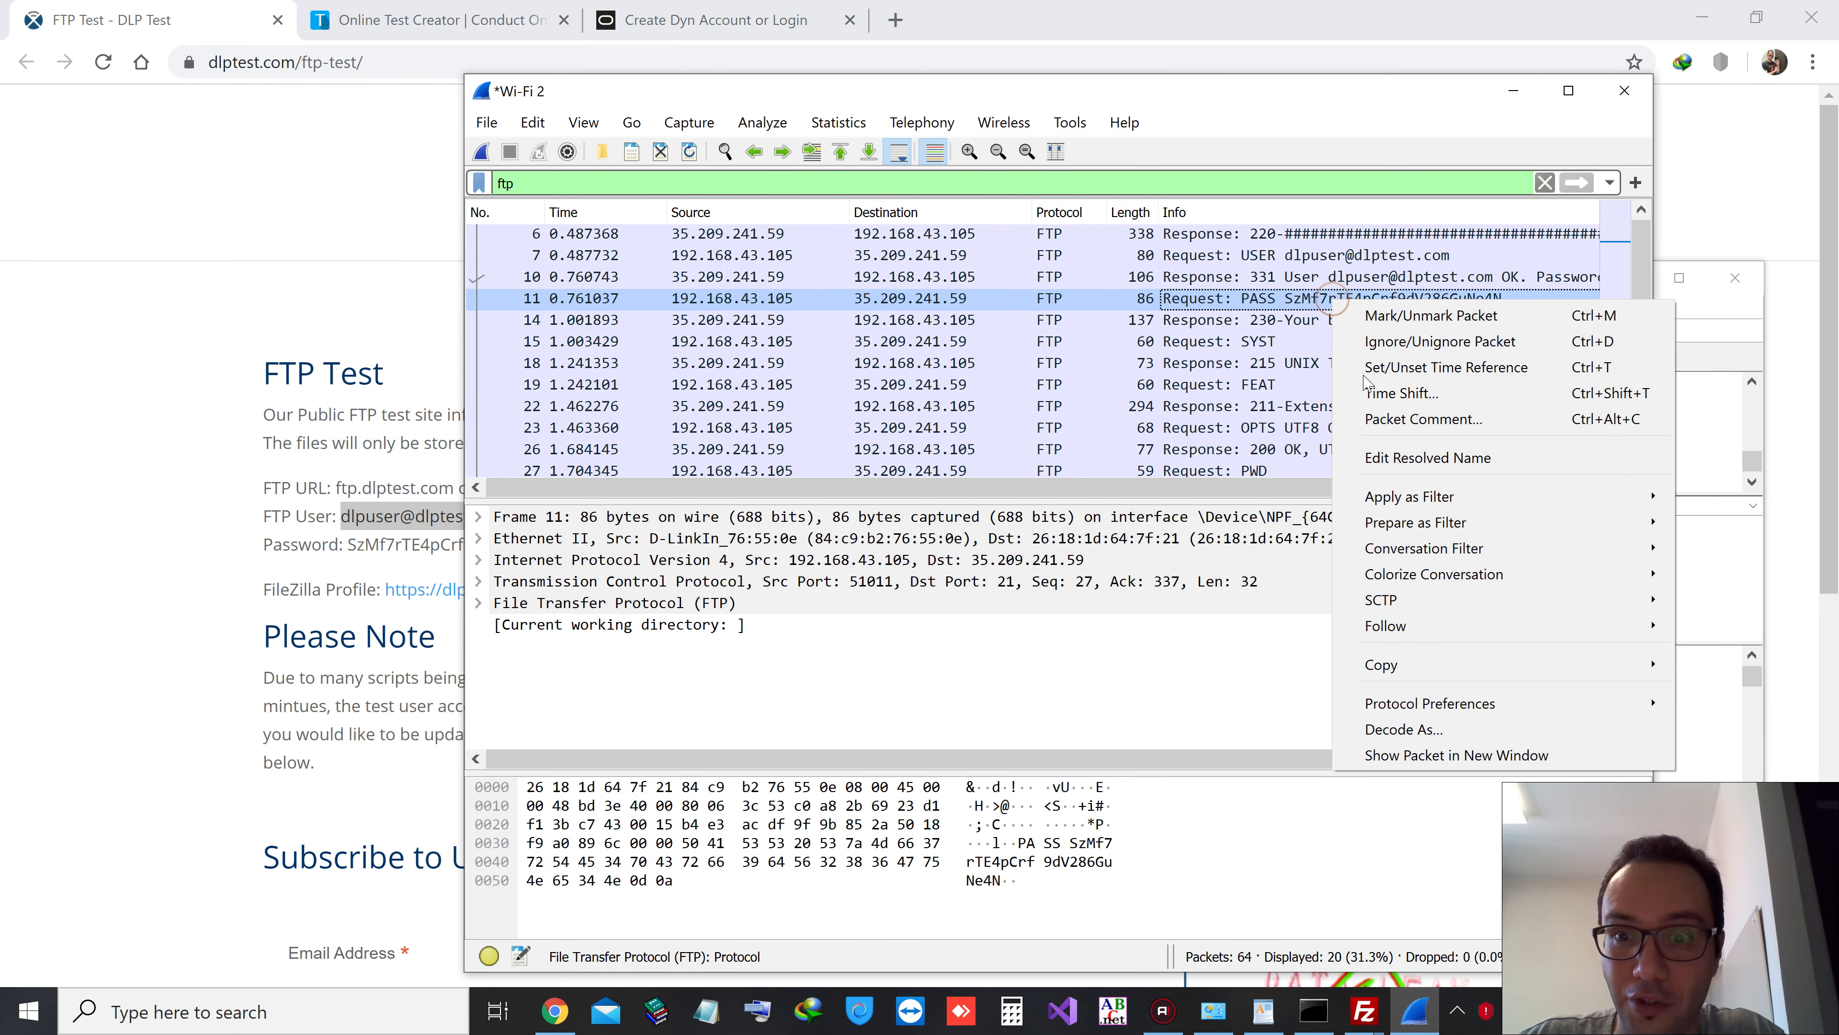
mouse_move(1550, 625)
click(1302, 638)
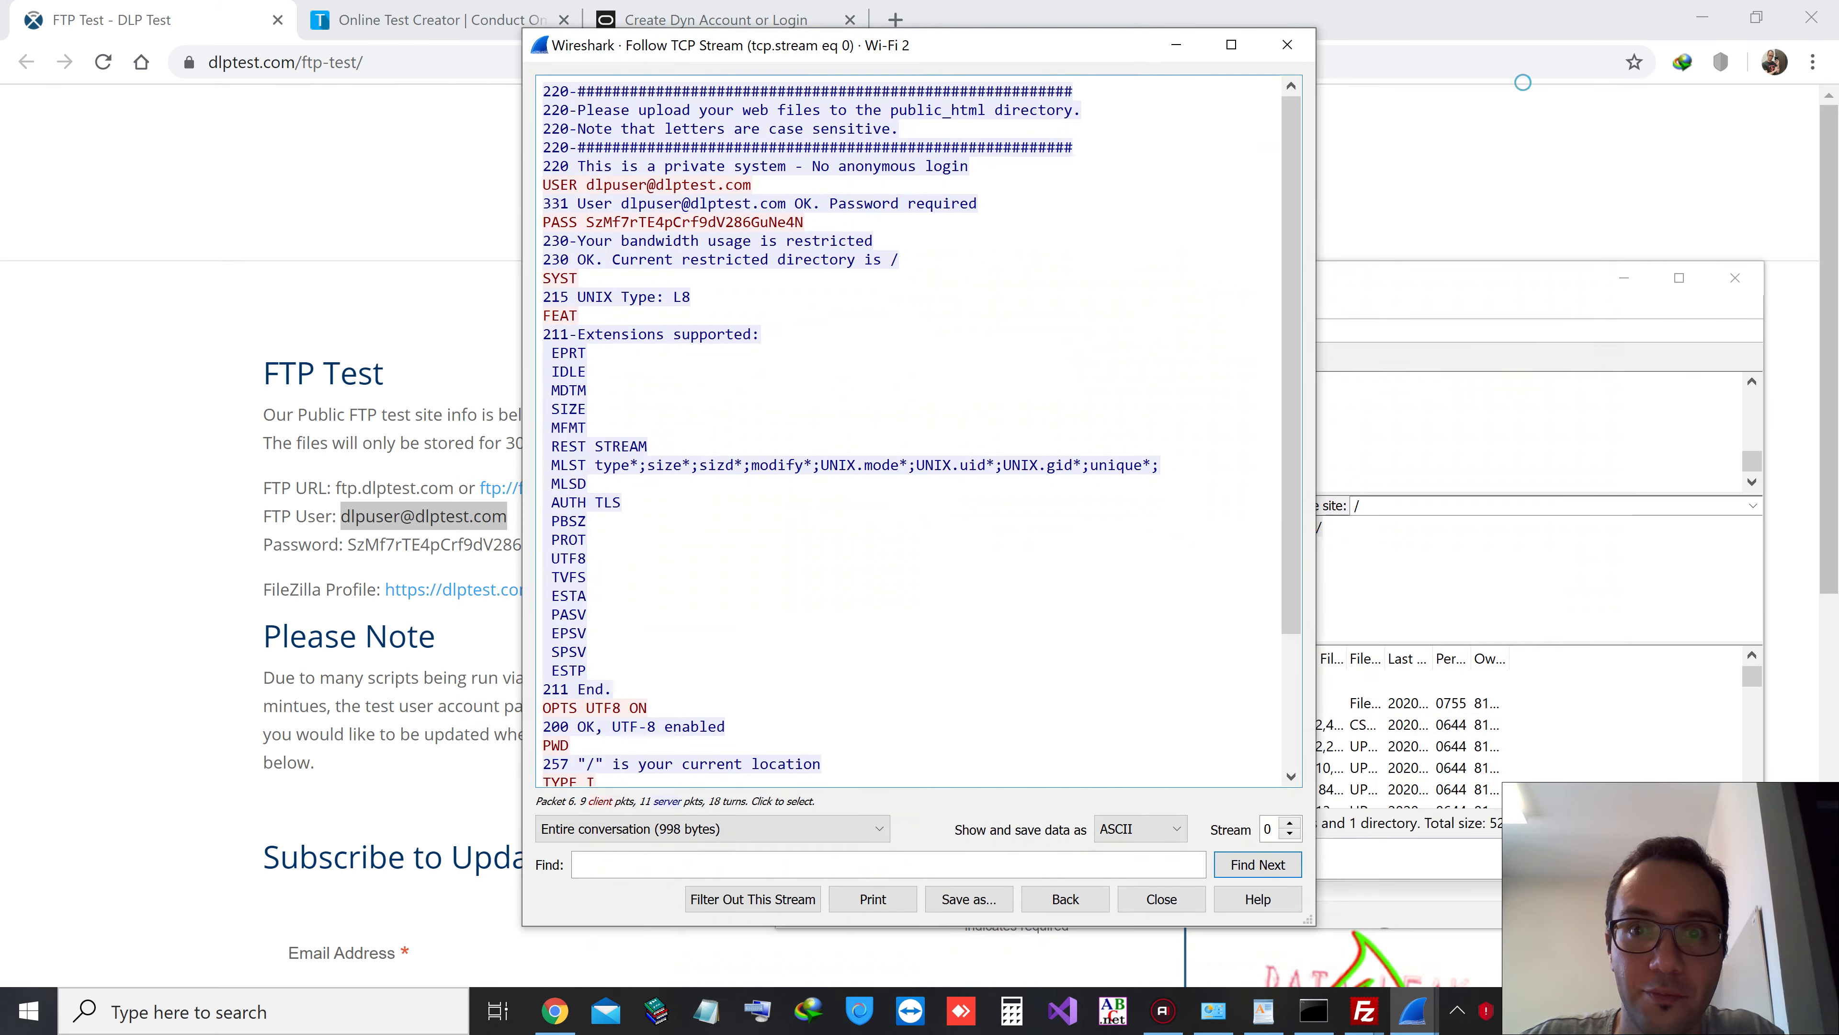
Examine the user name and password in the followed TCP stream, highlighting each, and close the stream window
drag(1072, 56, 1205, 391)
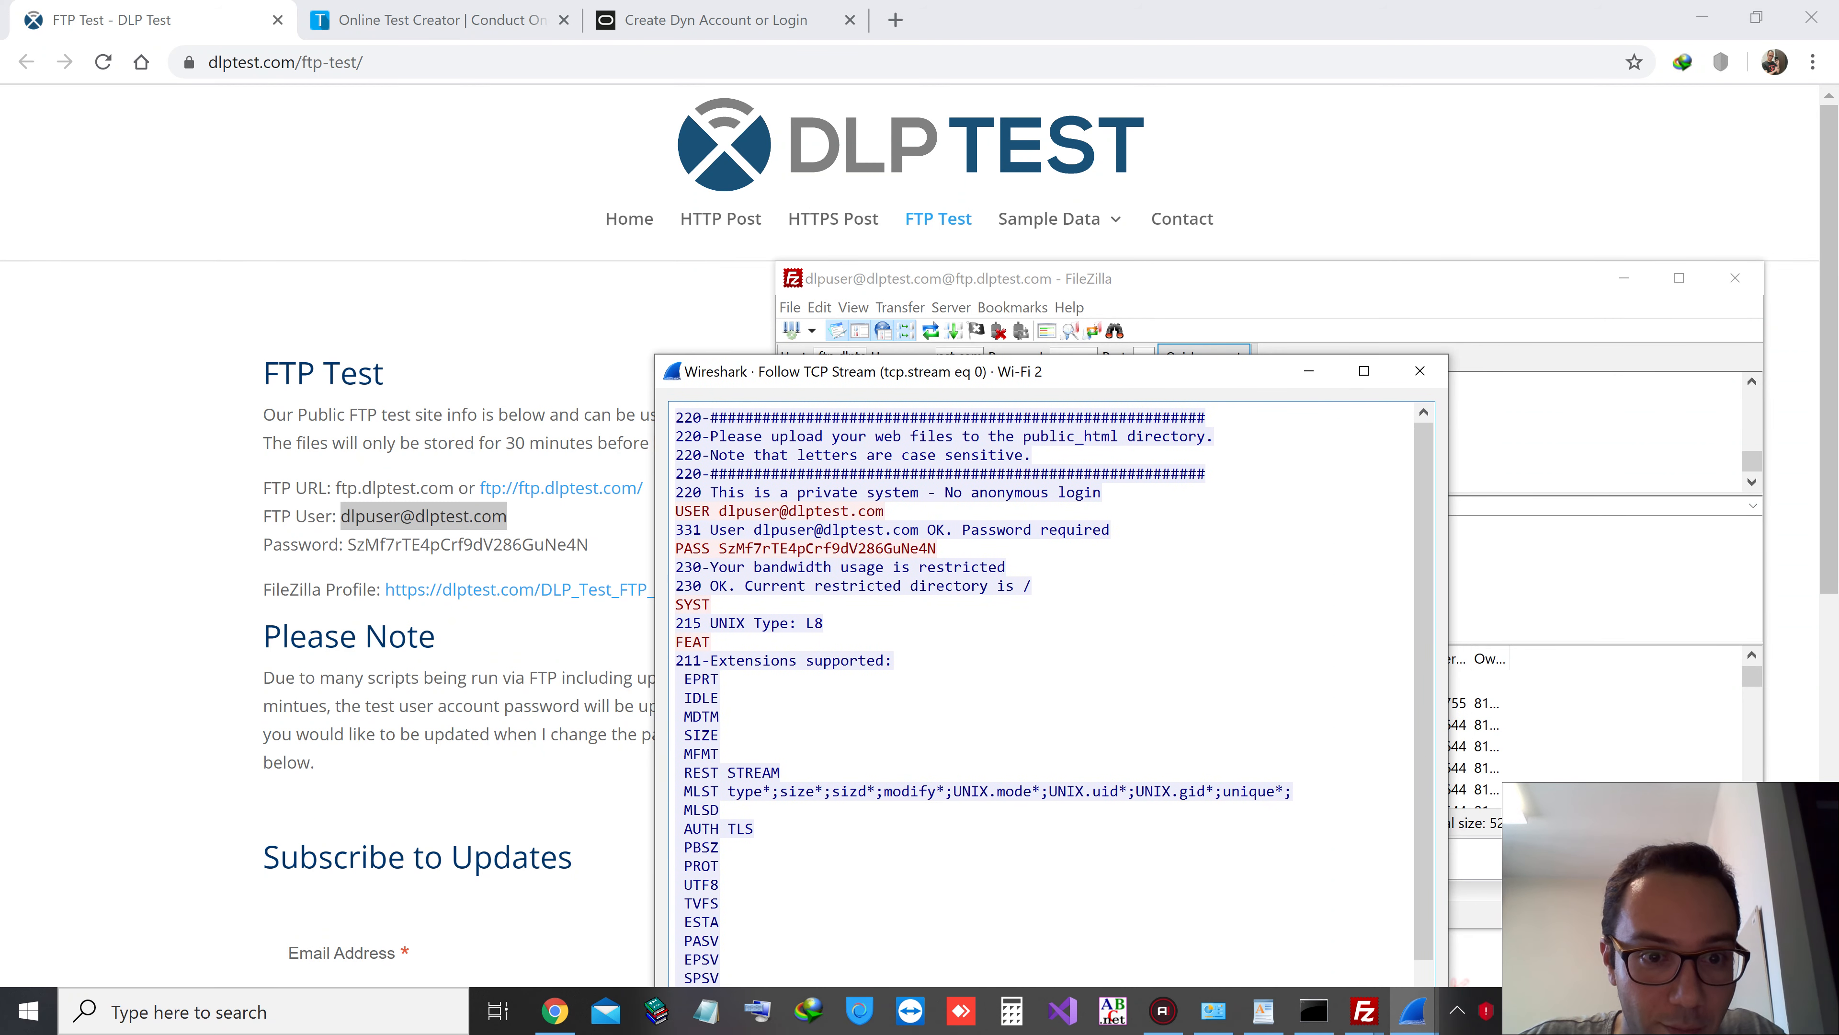
drag(720, 511, 884, 511)
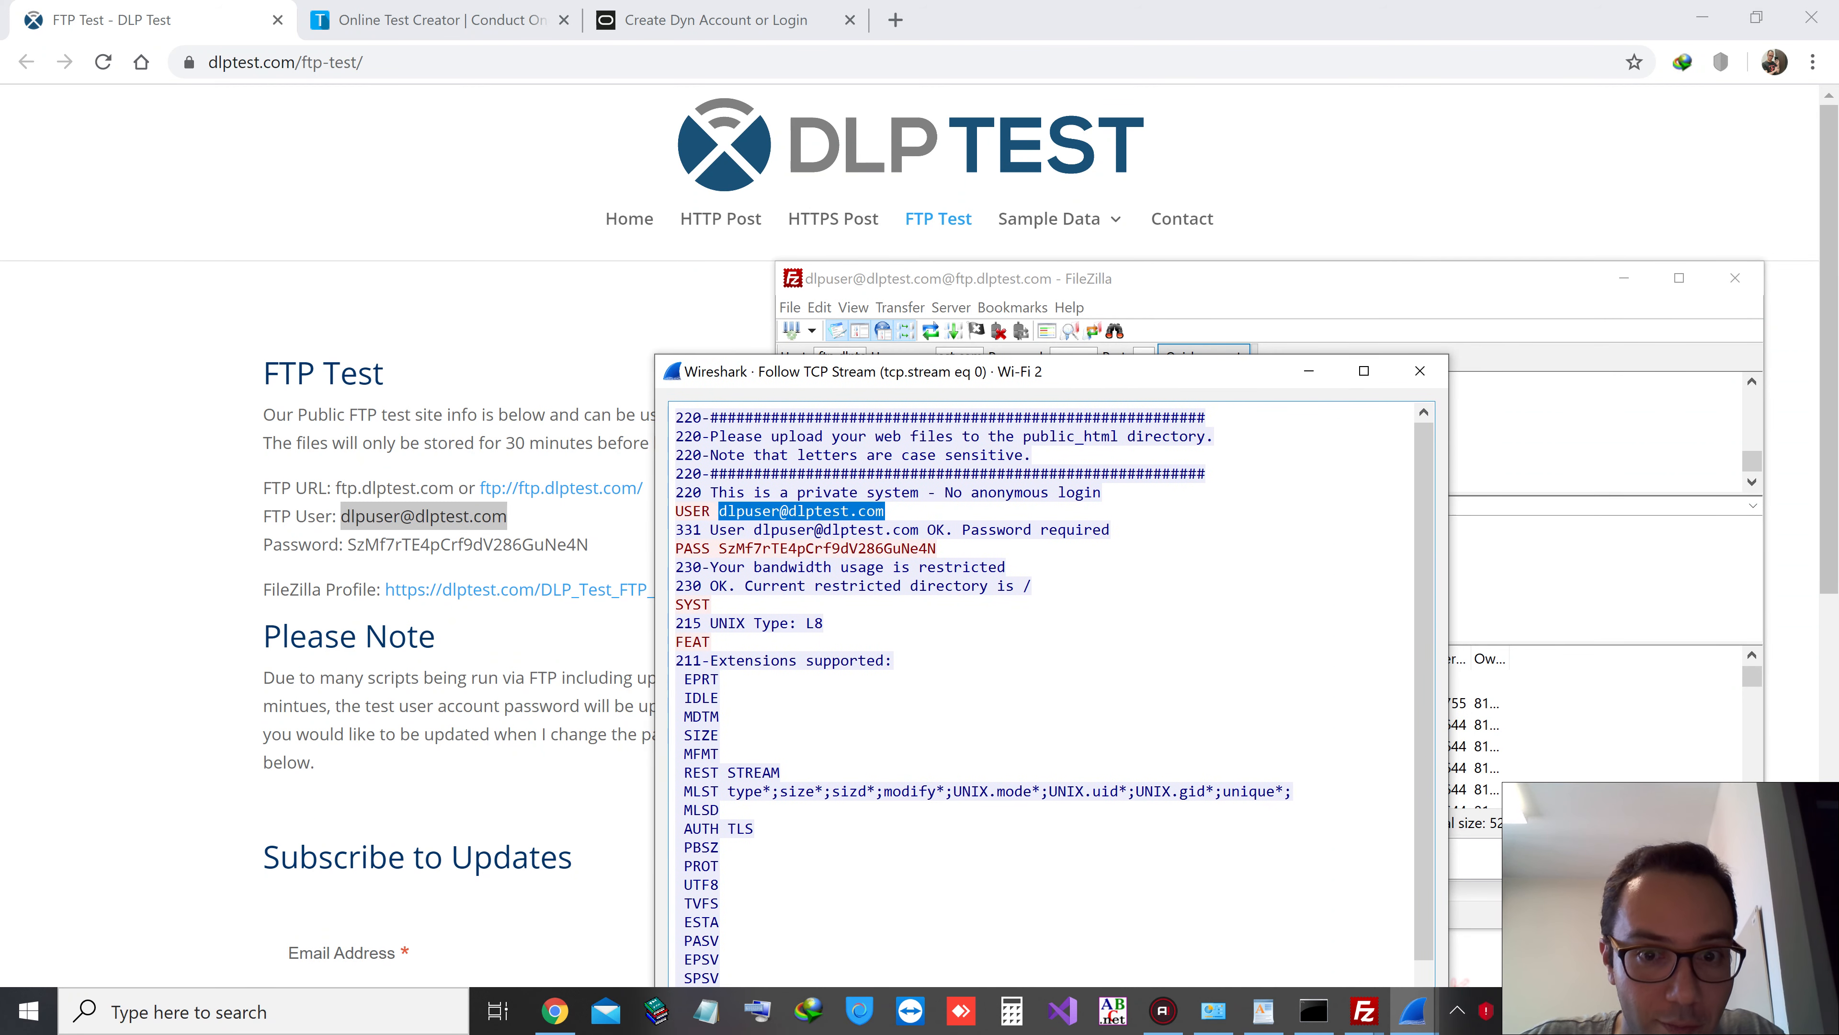
drag(719, 549, 937, 549)
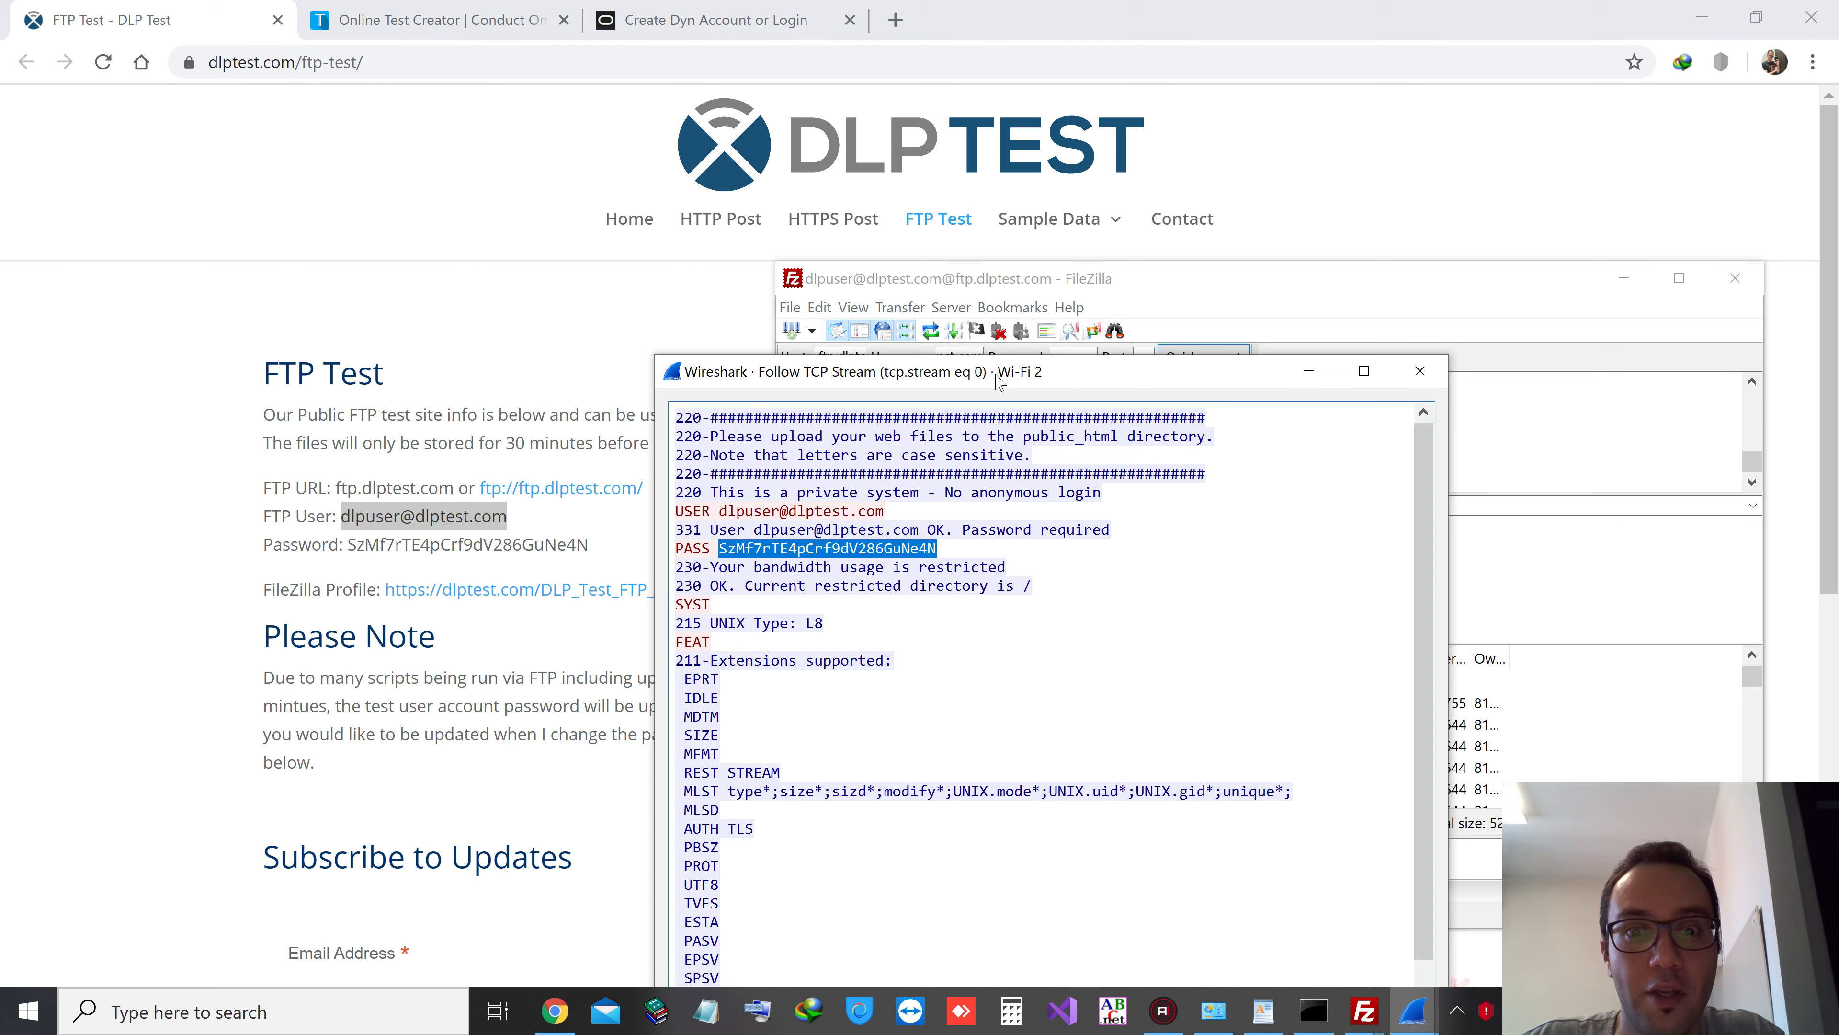
drag(987, 382, 588, 96)
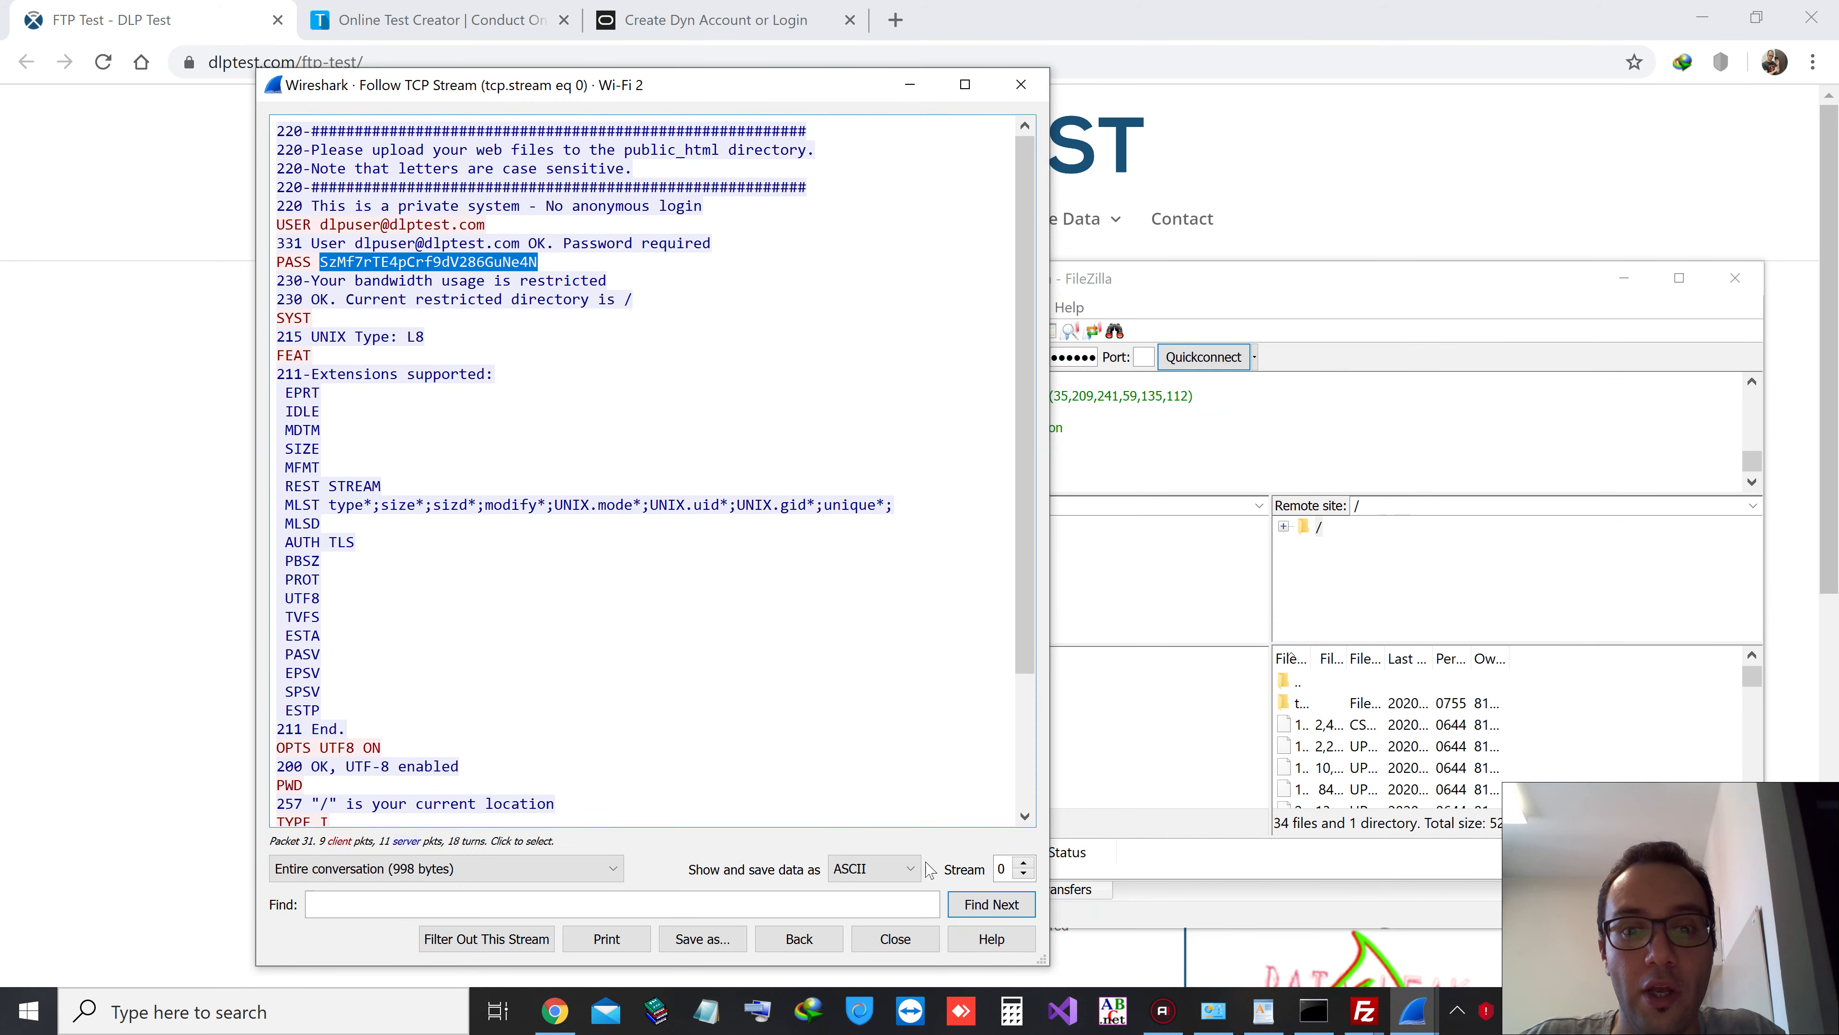
click(898, 940)
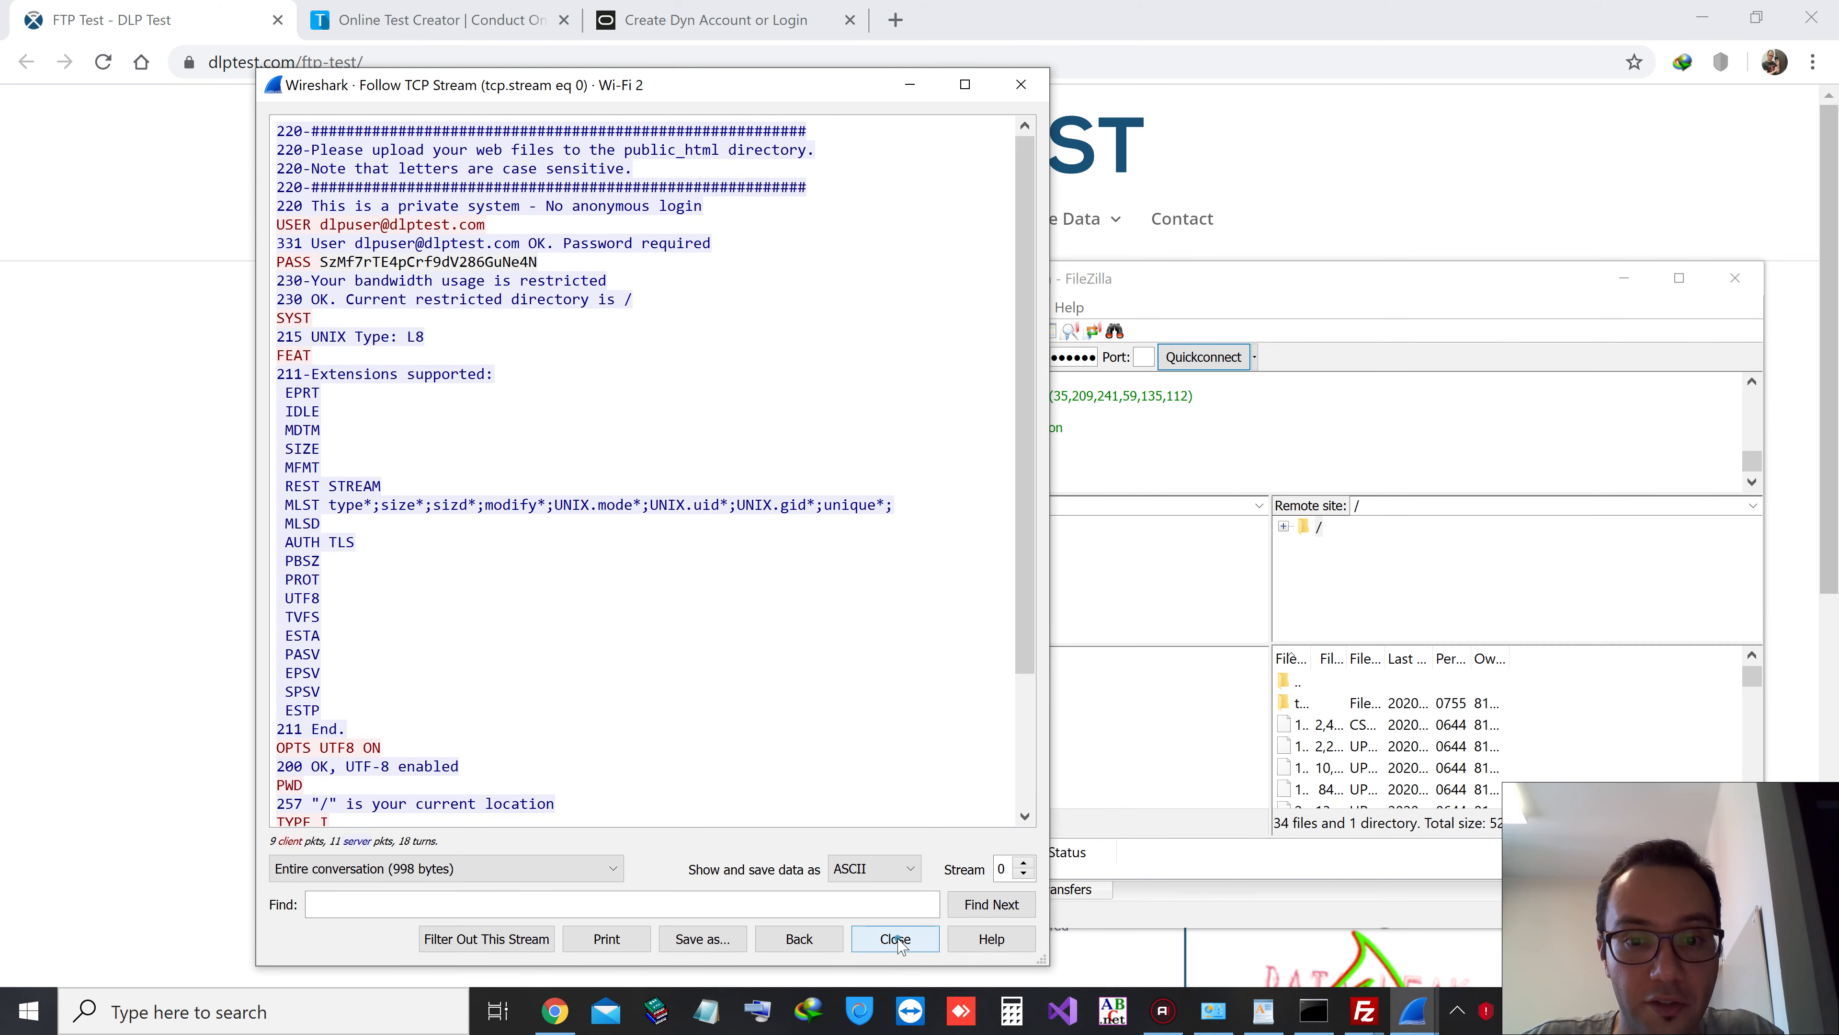
click(897, 939)
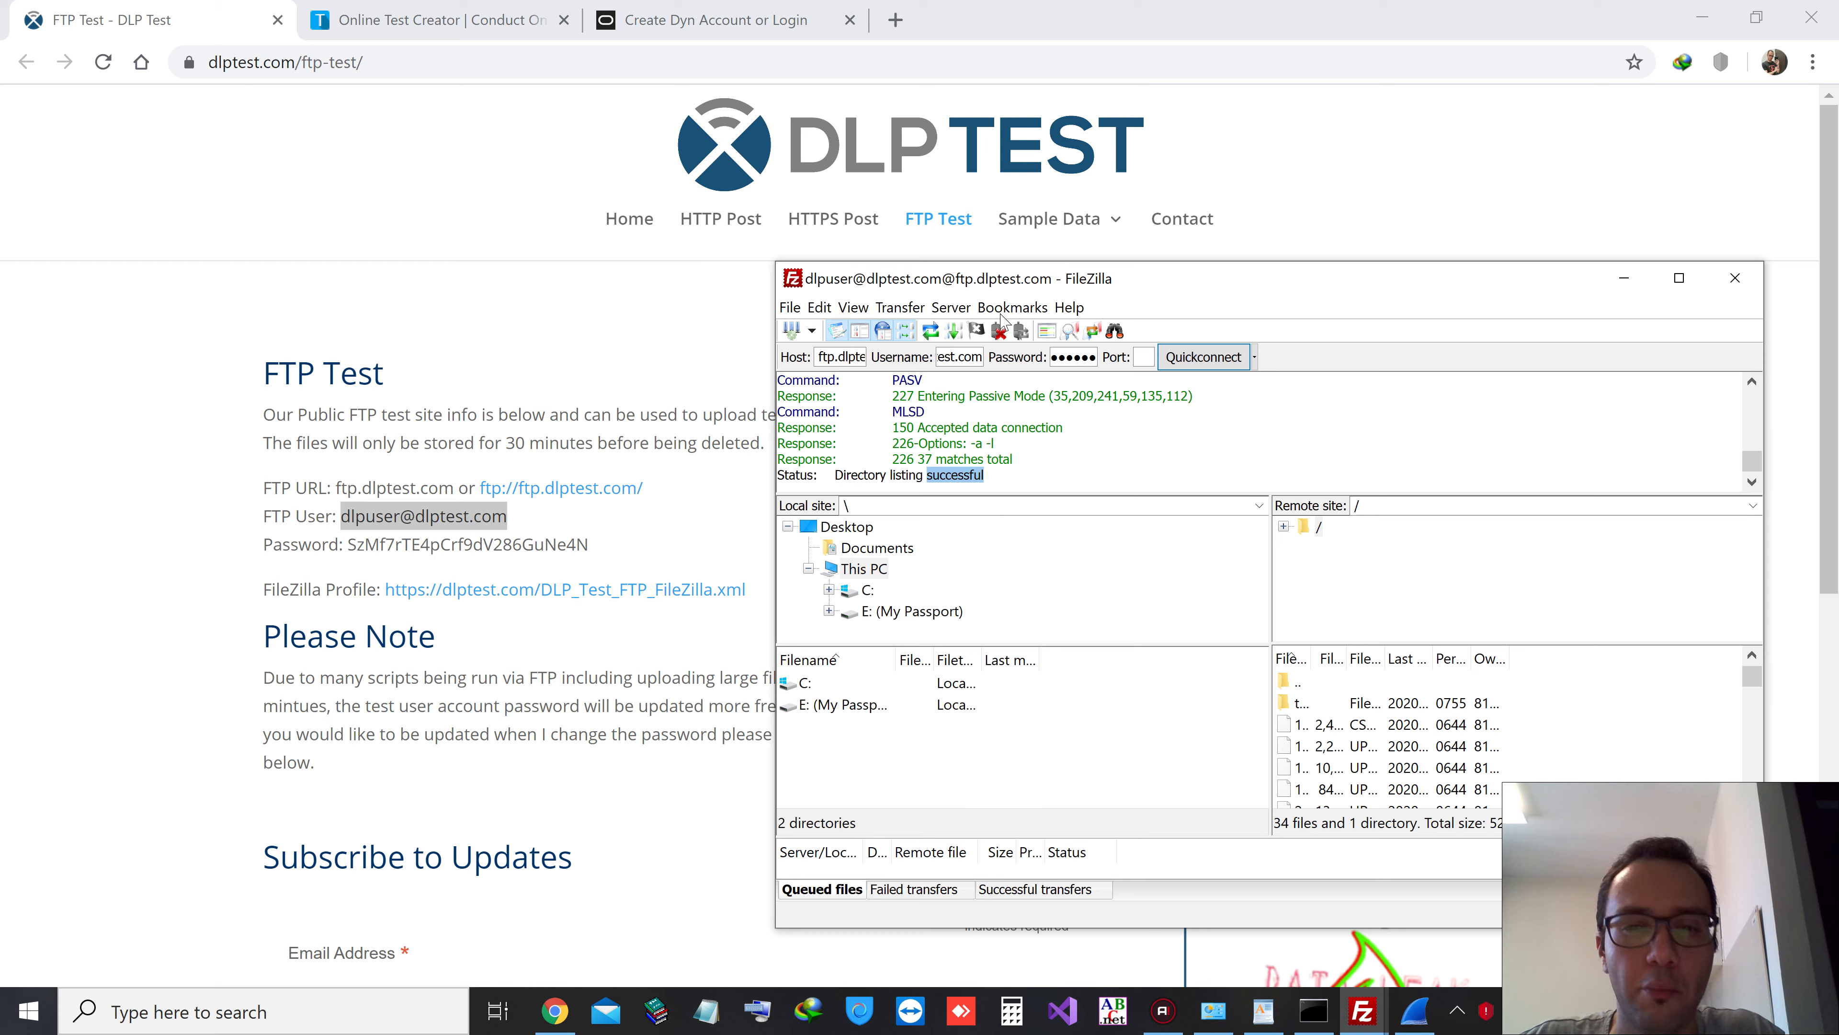
View the version information of the connected FileZilla client and close it
click(1068, 307)
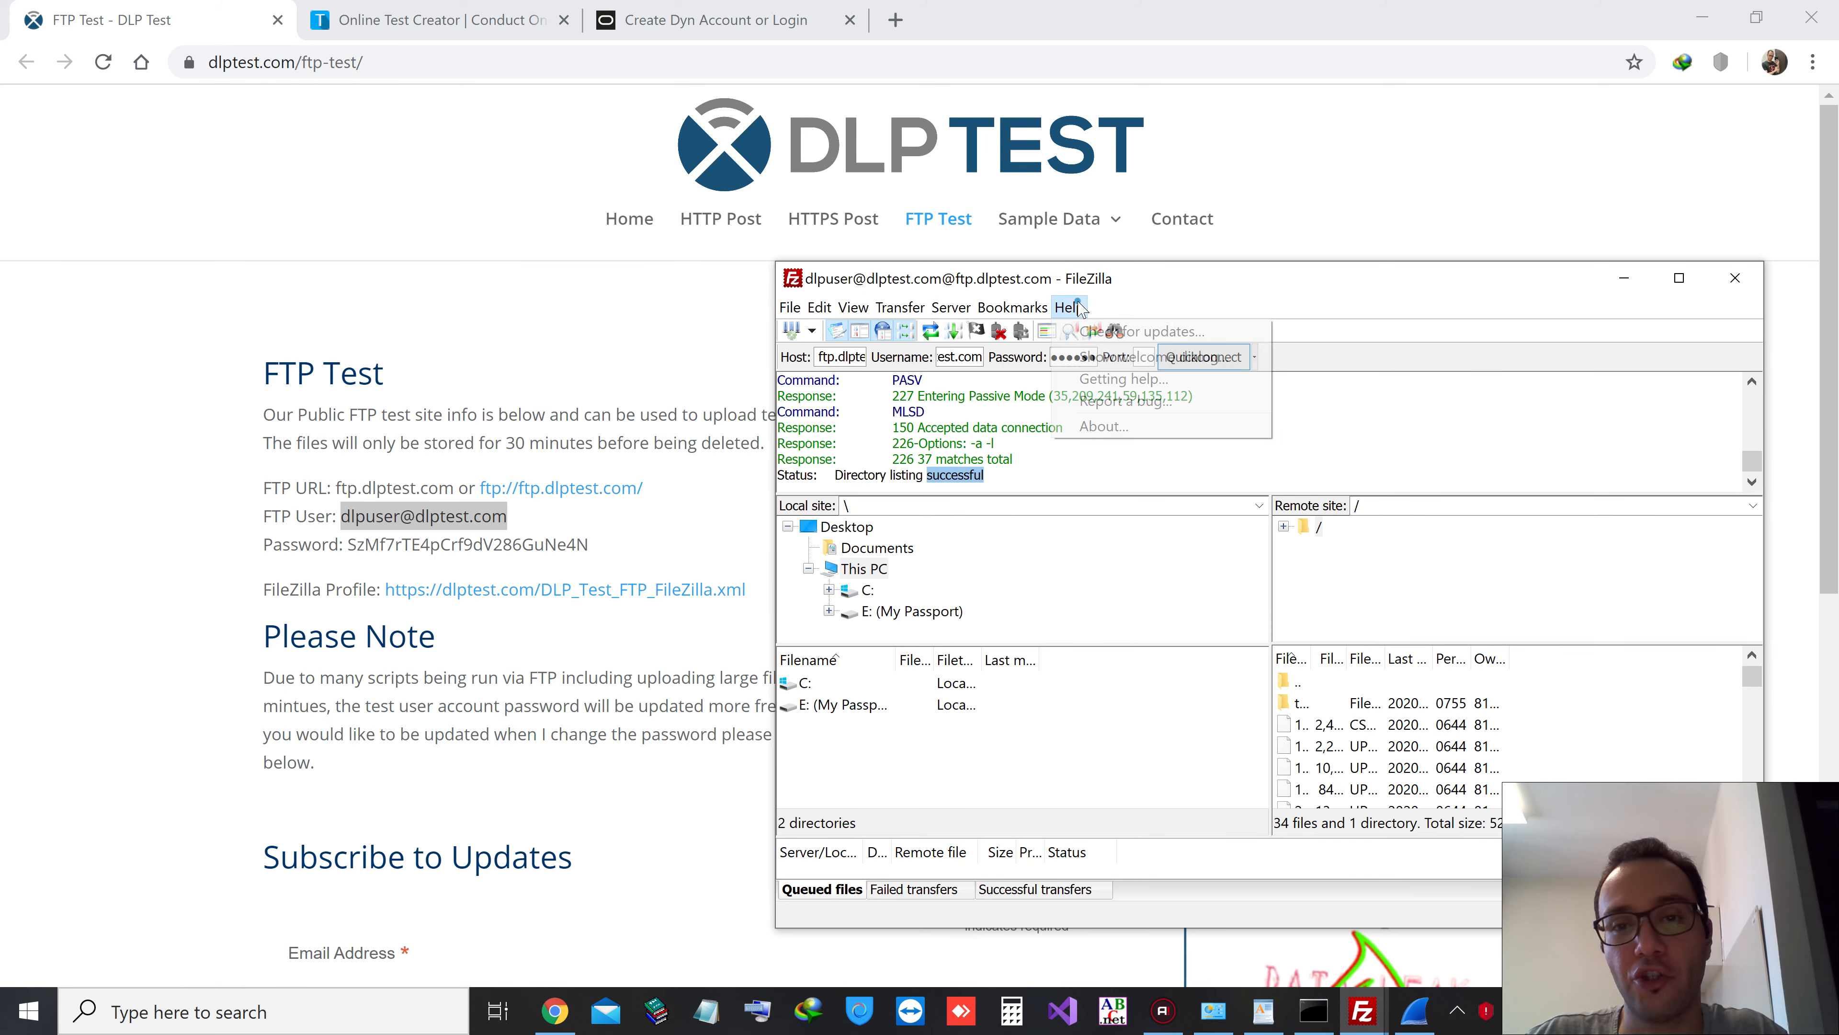
click(1083, 423)
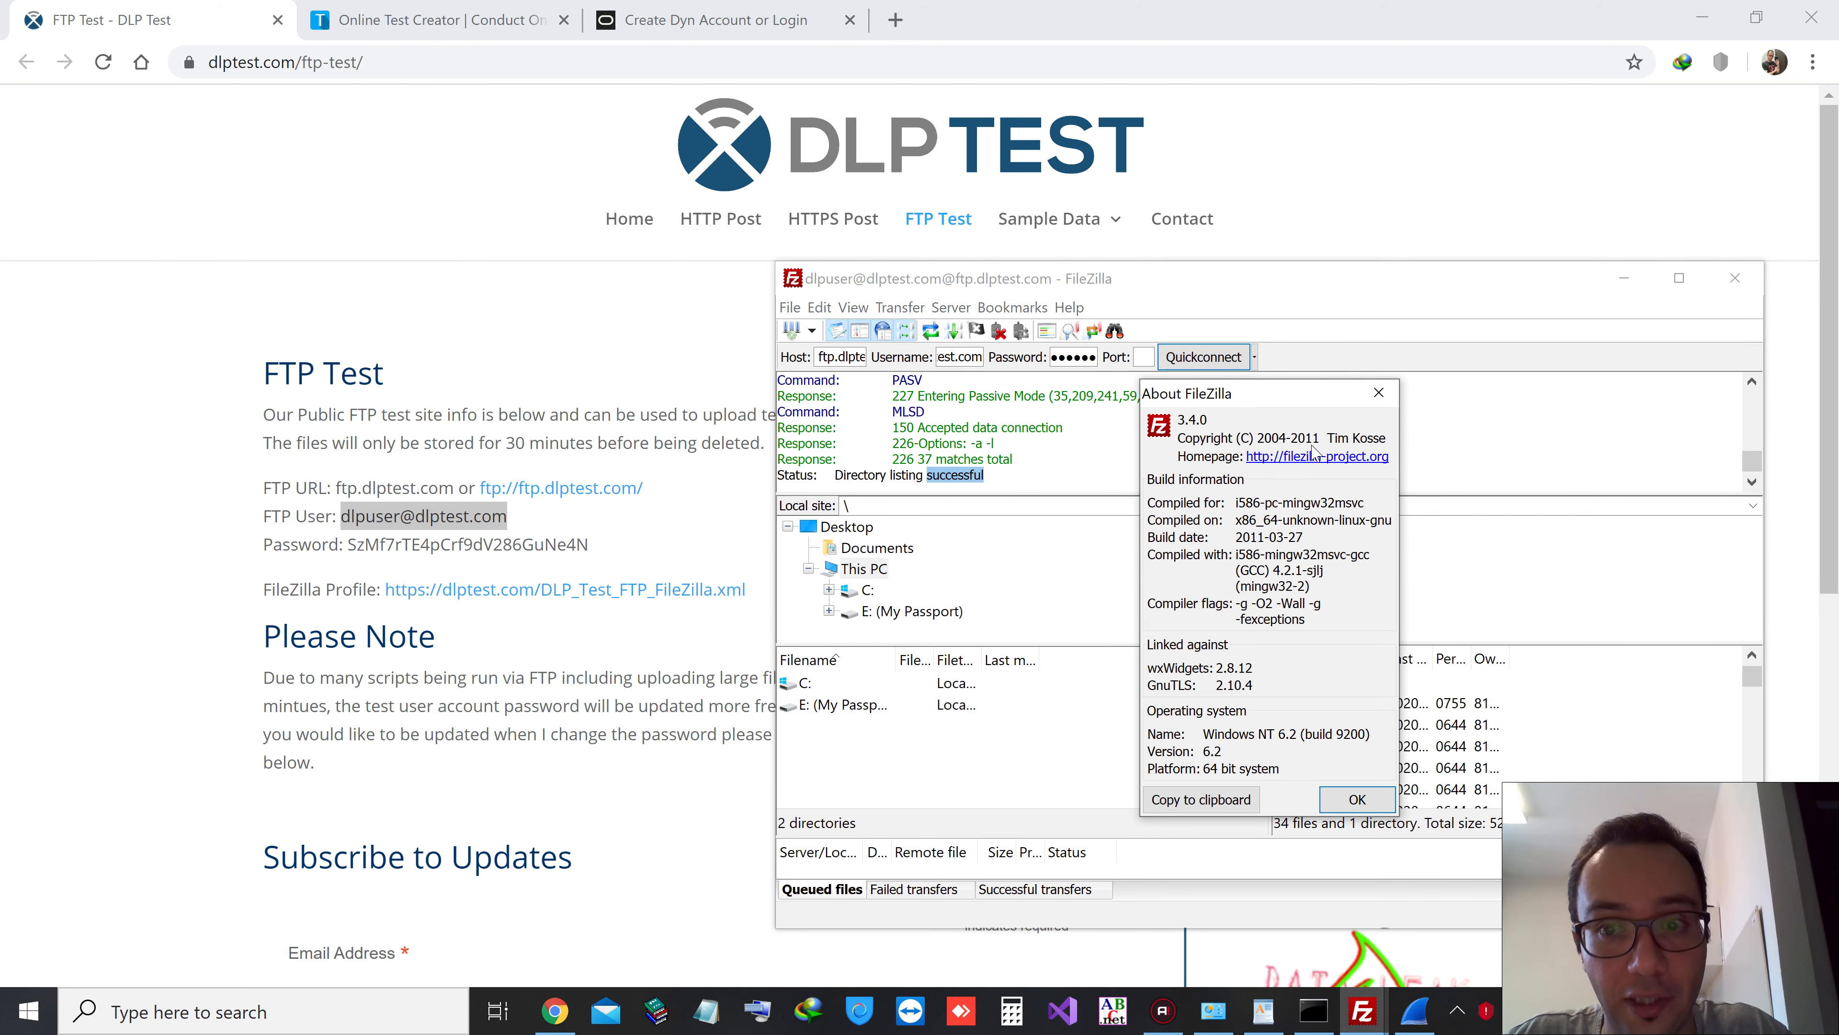
click(1364, 809)
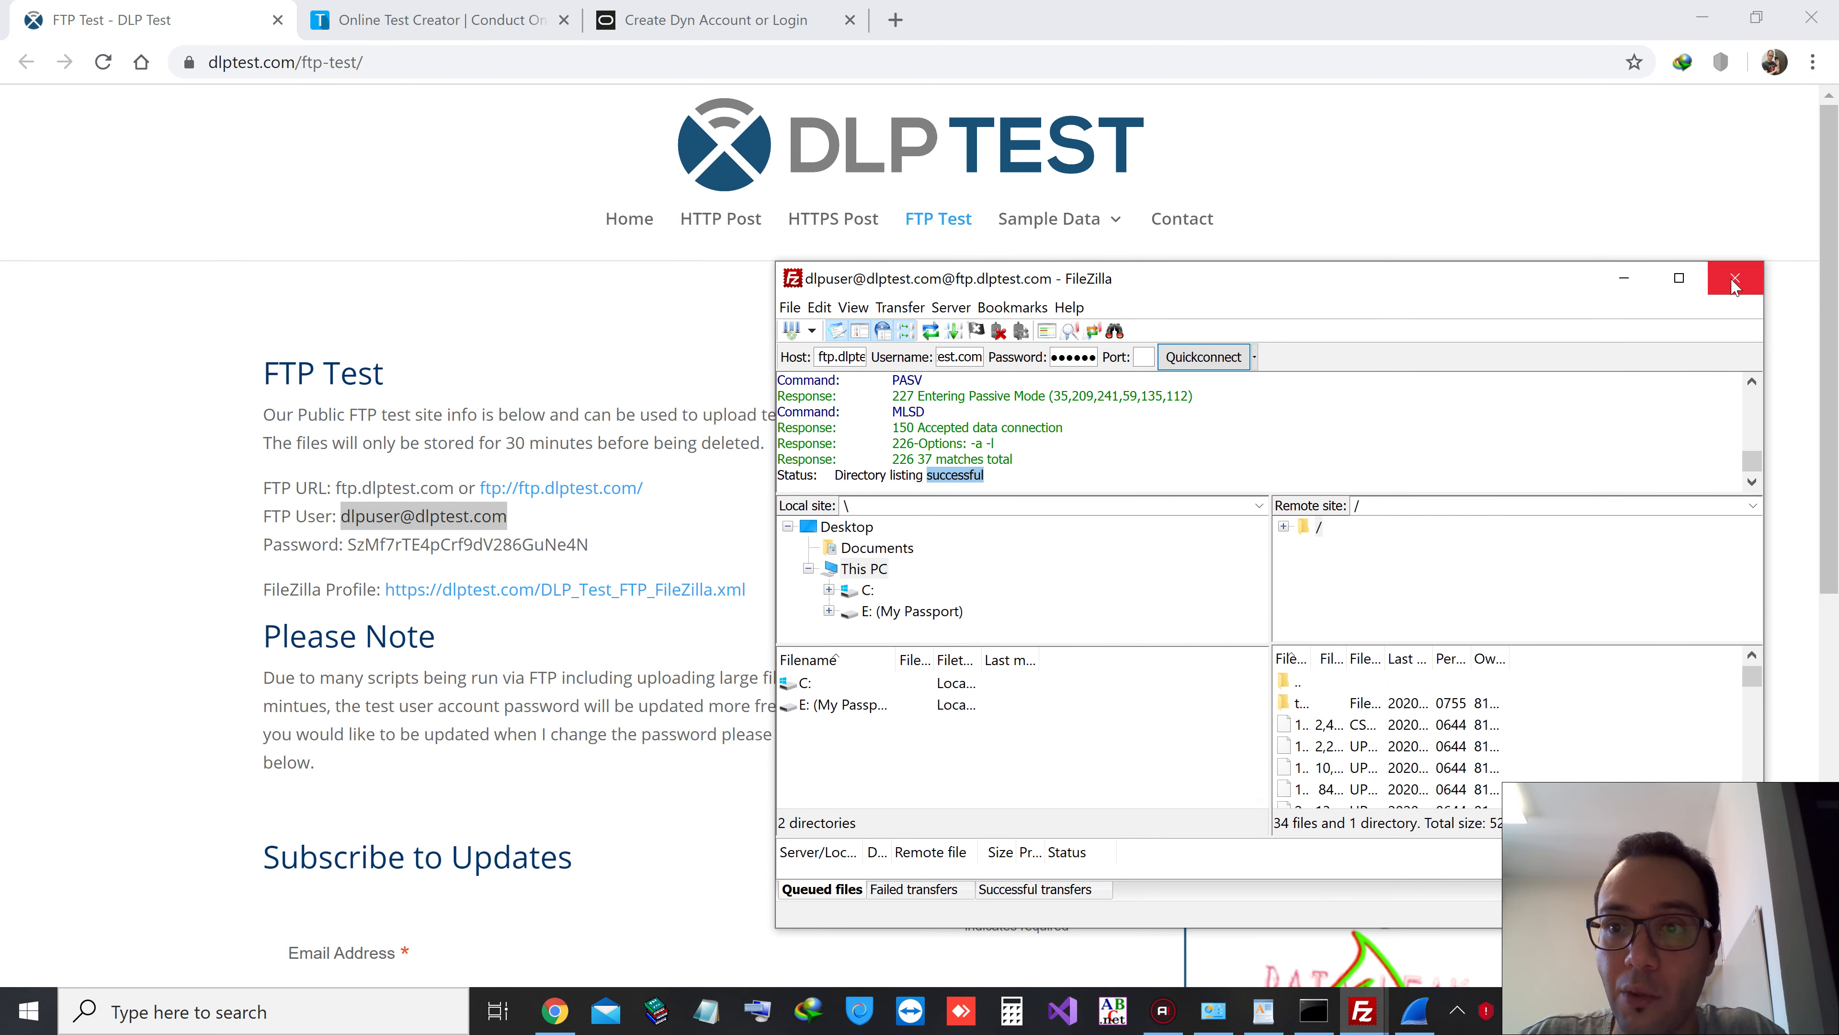
Close the connected FileZilla client and bring up the newer FileZilla installation
click(1738, 275)
click(1364, 1010)
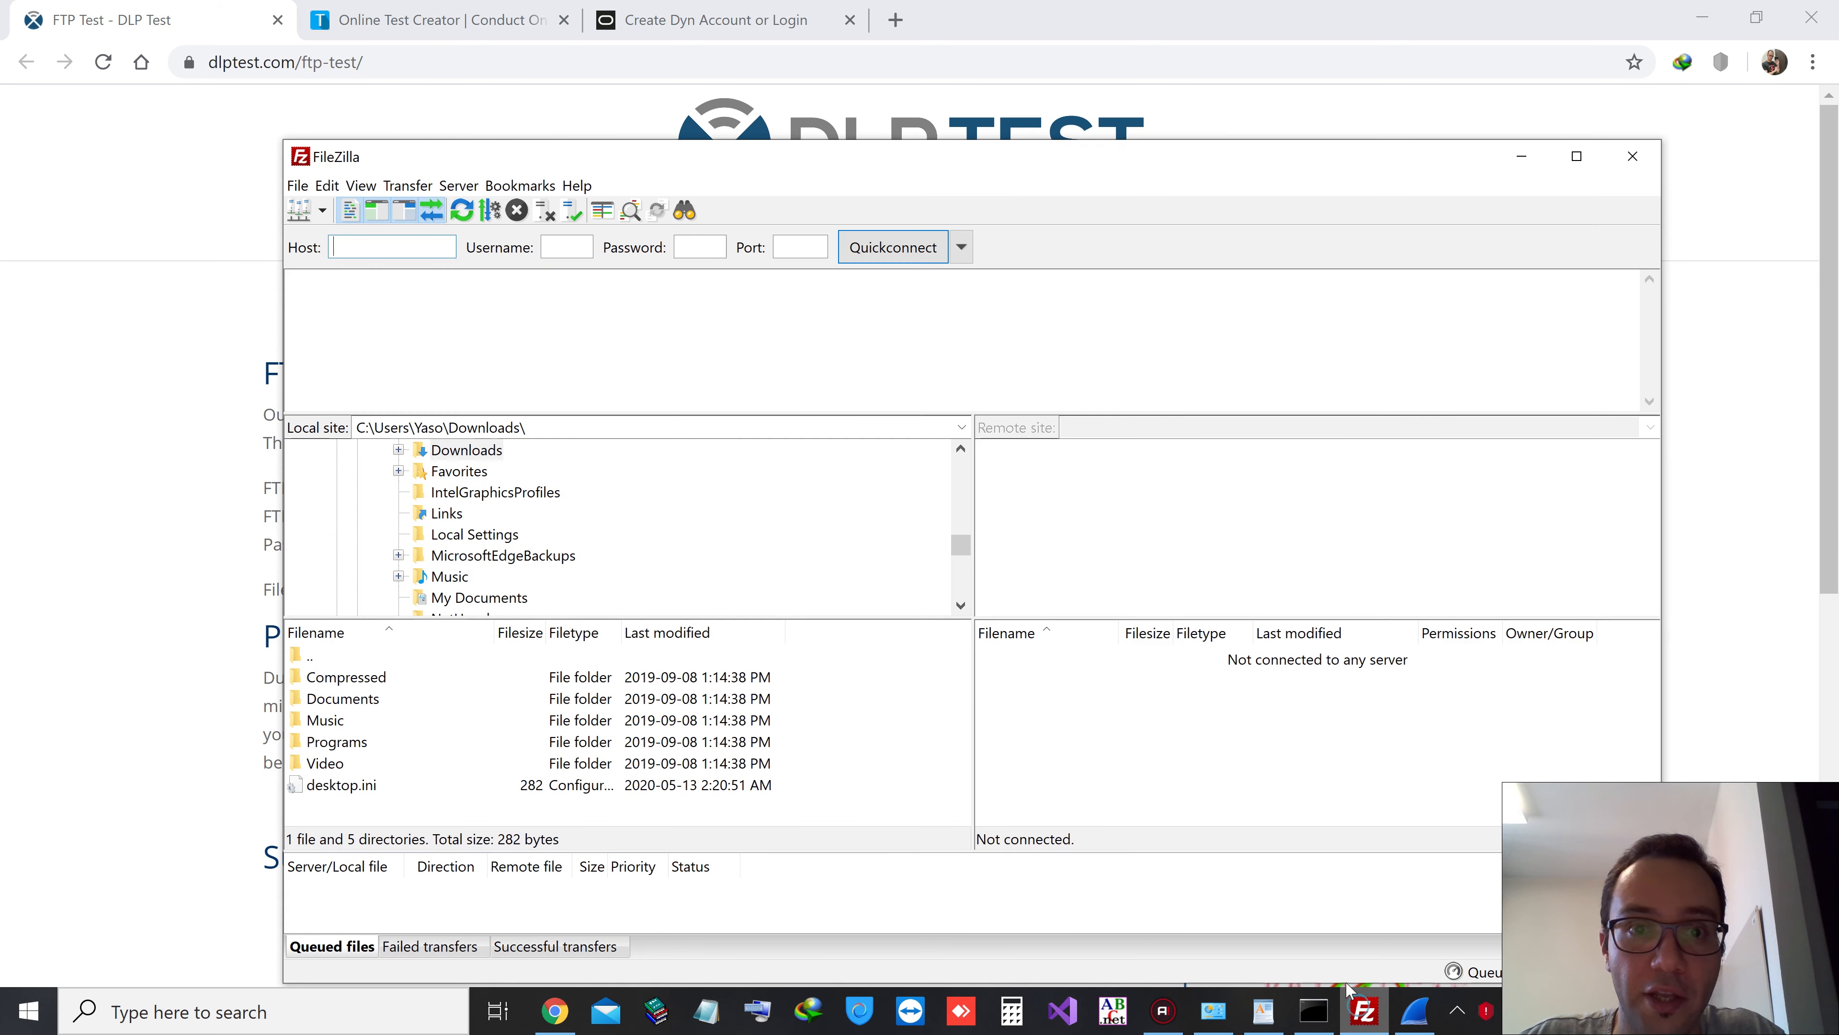
drag(554, 168, 604, 182)
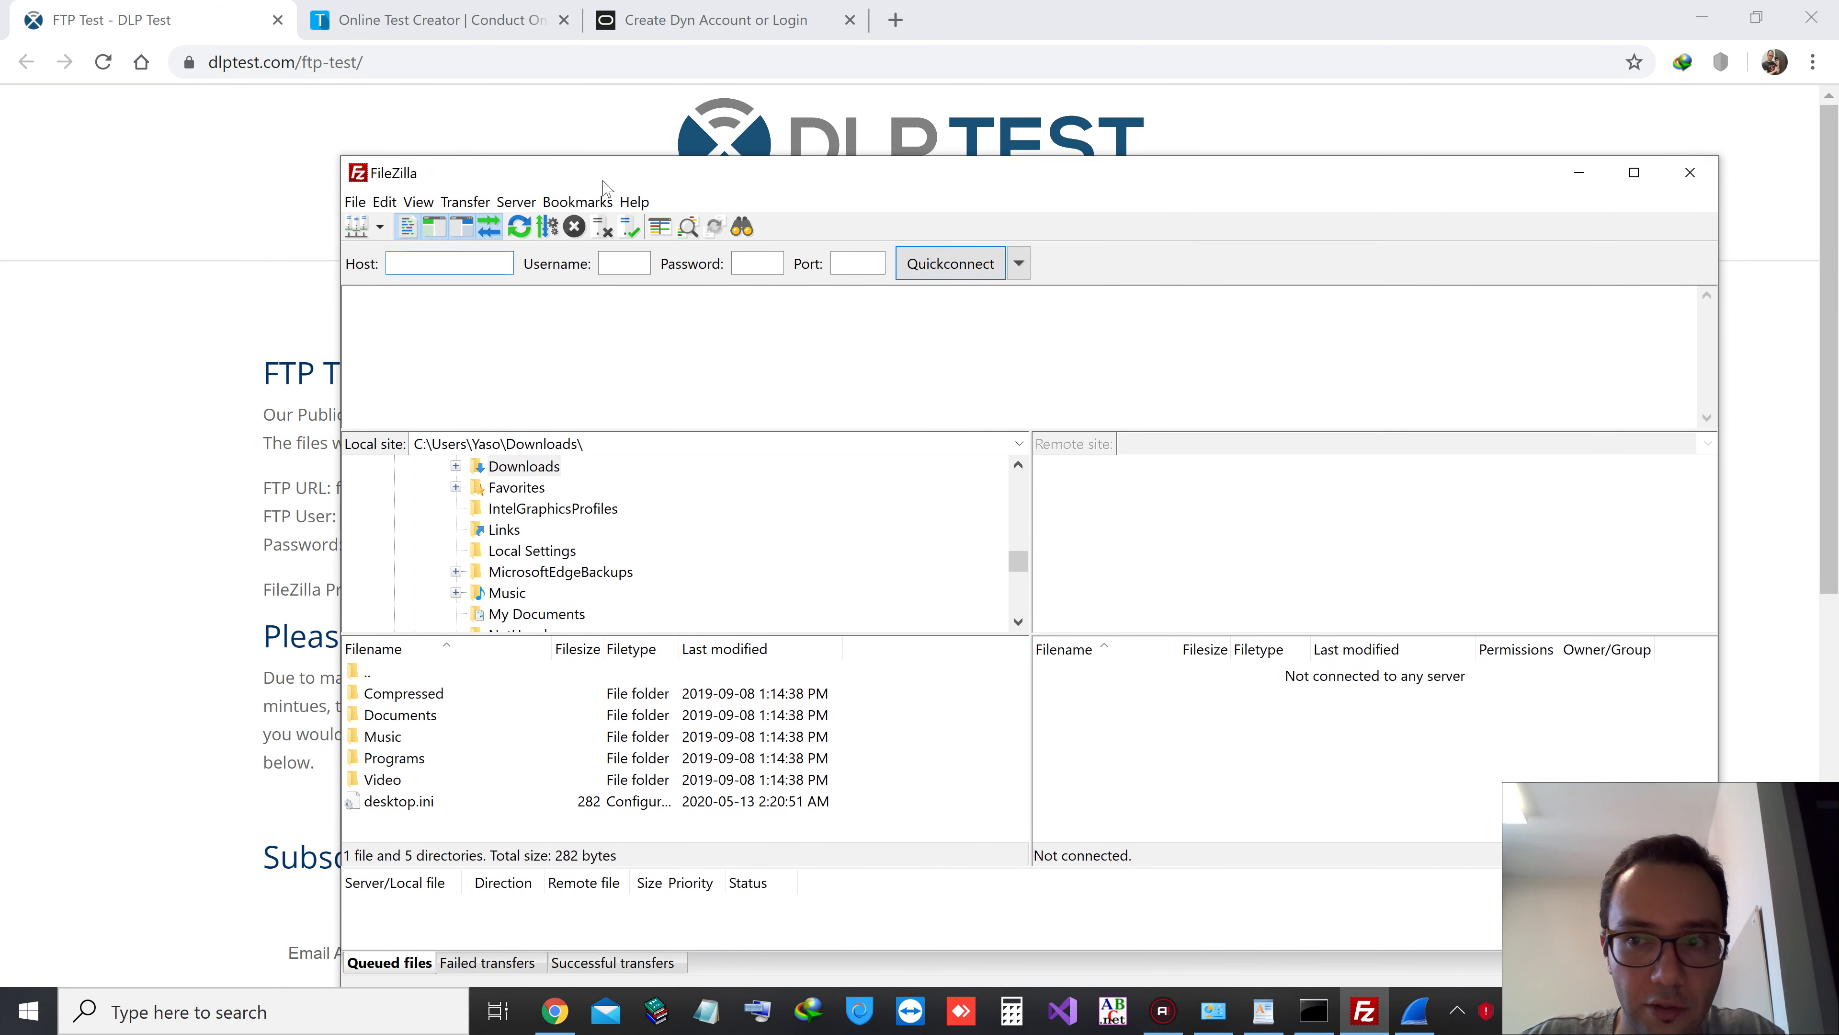
View the version and build information of the newer FileZilla client
click(635, 202)
click(655, 320)
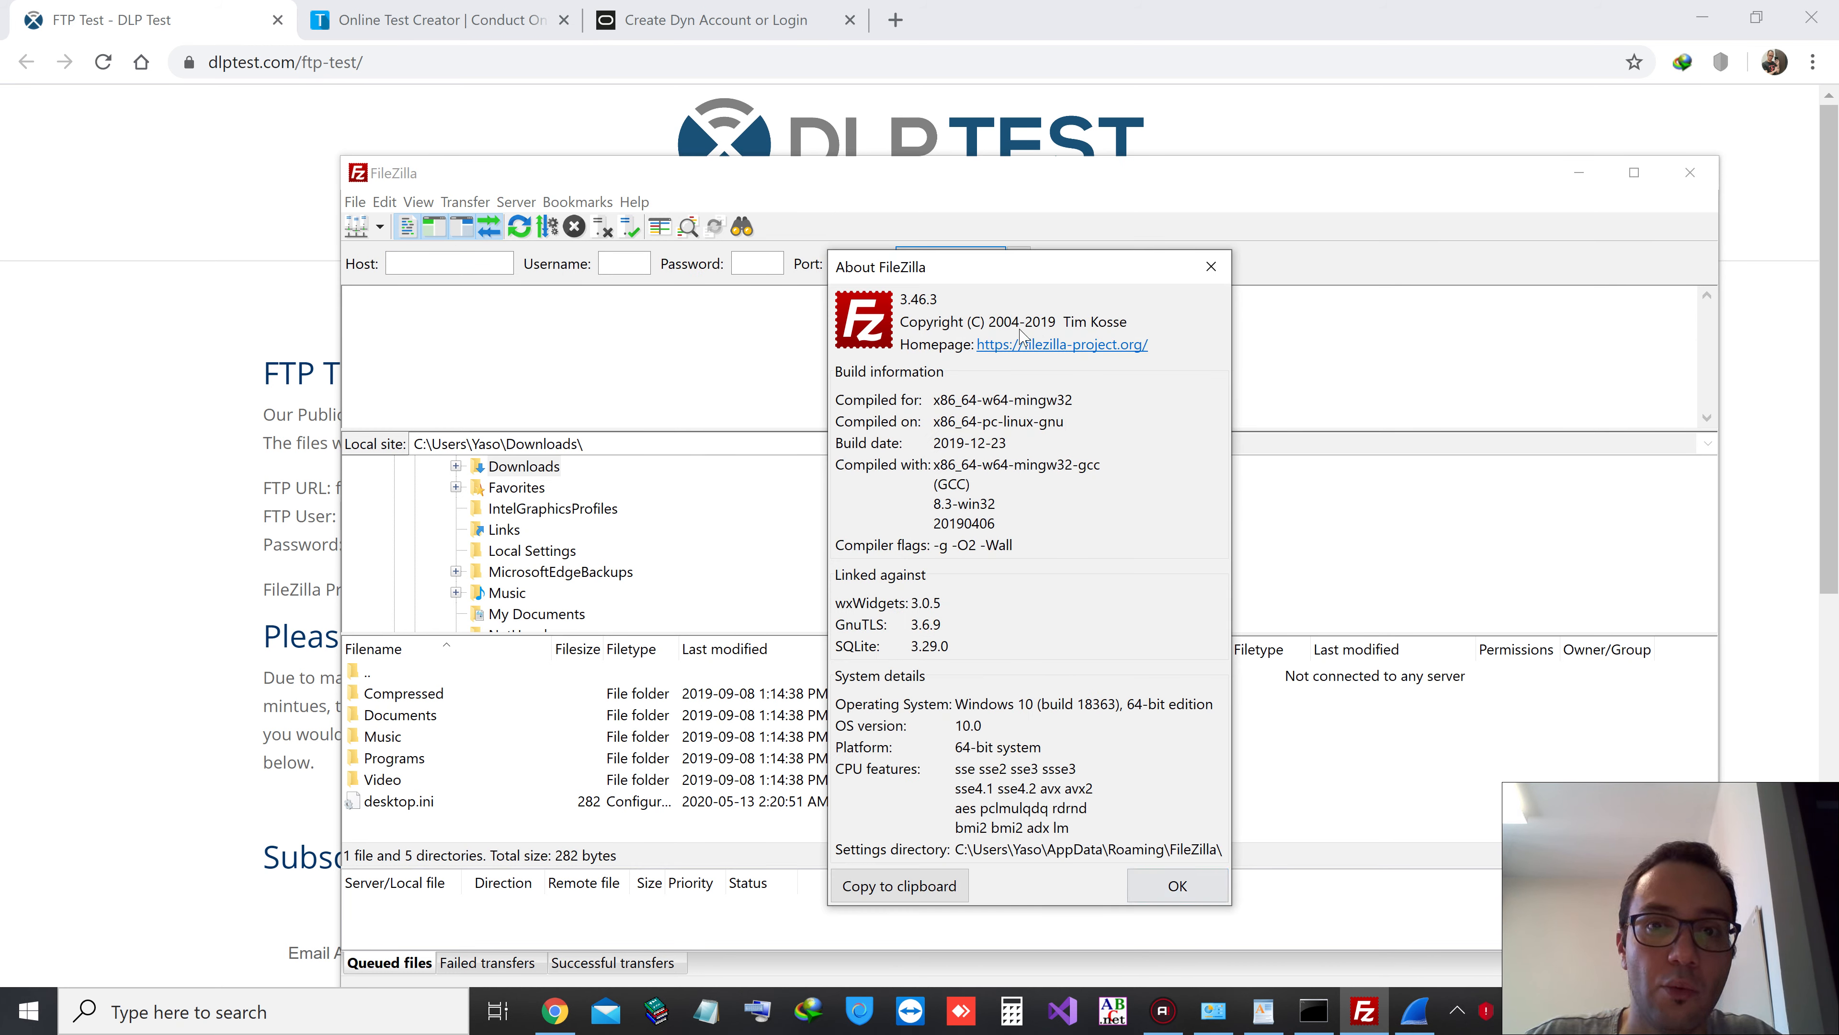
click(1178, 885)
Copy the host address ftp.dlptest.com from the test page into the newer FileZilla client's host field
click(251, 485)
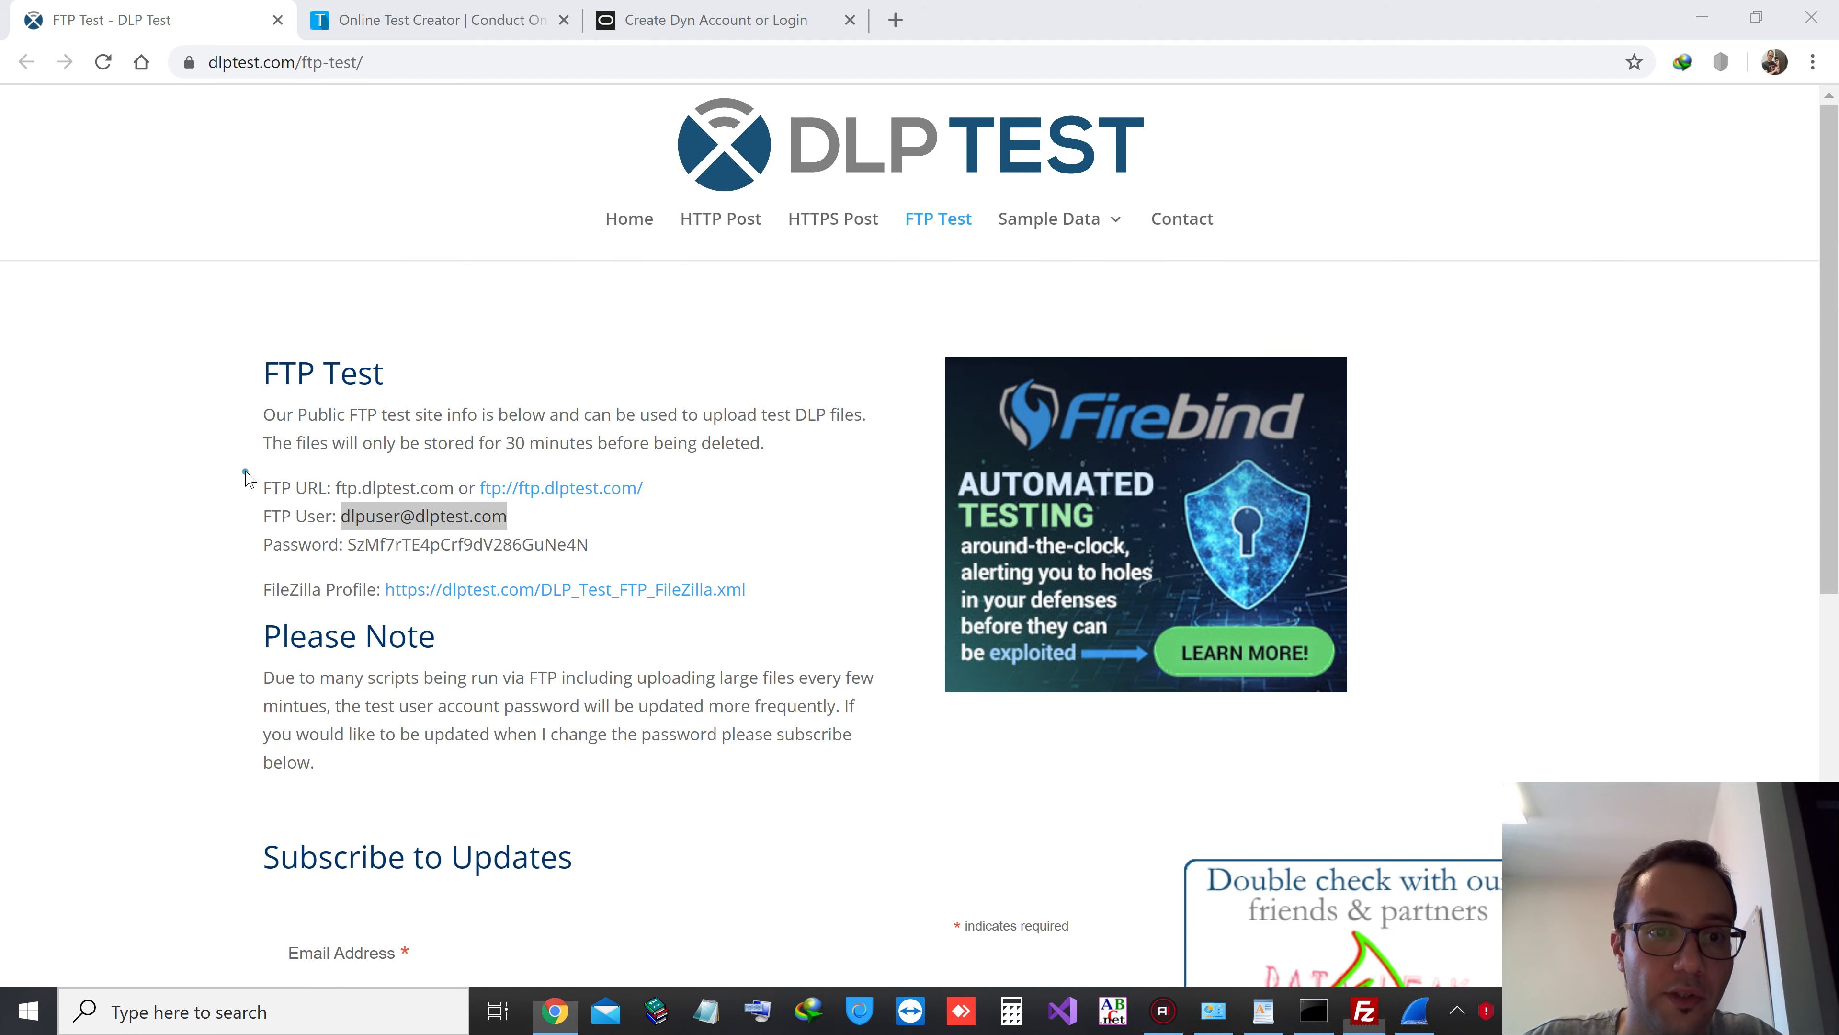
drag(335, 487, 438, 487)
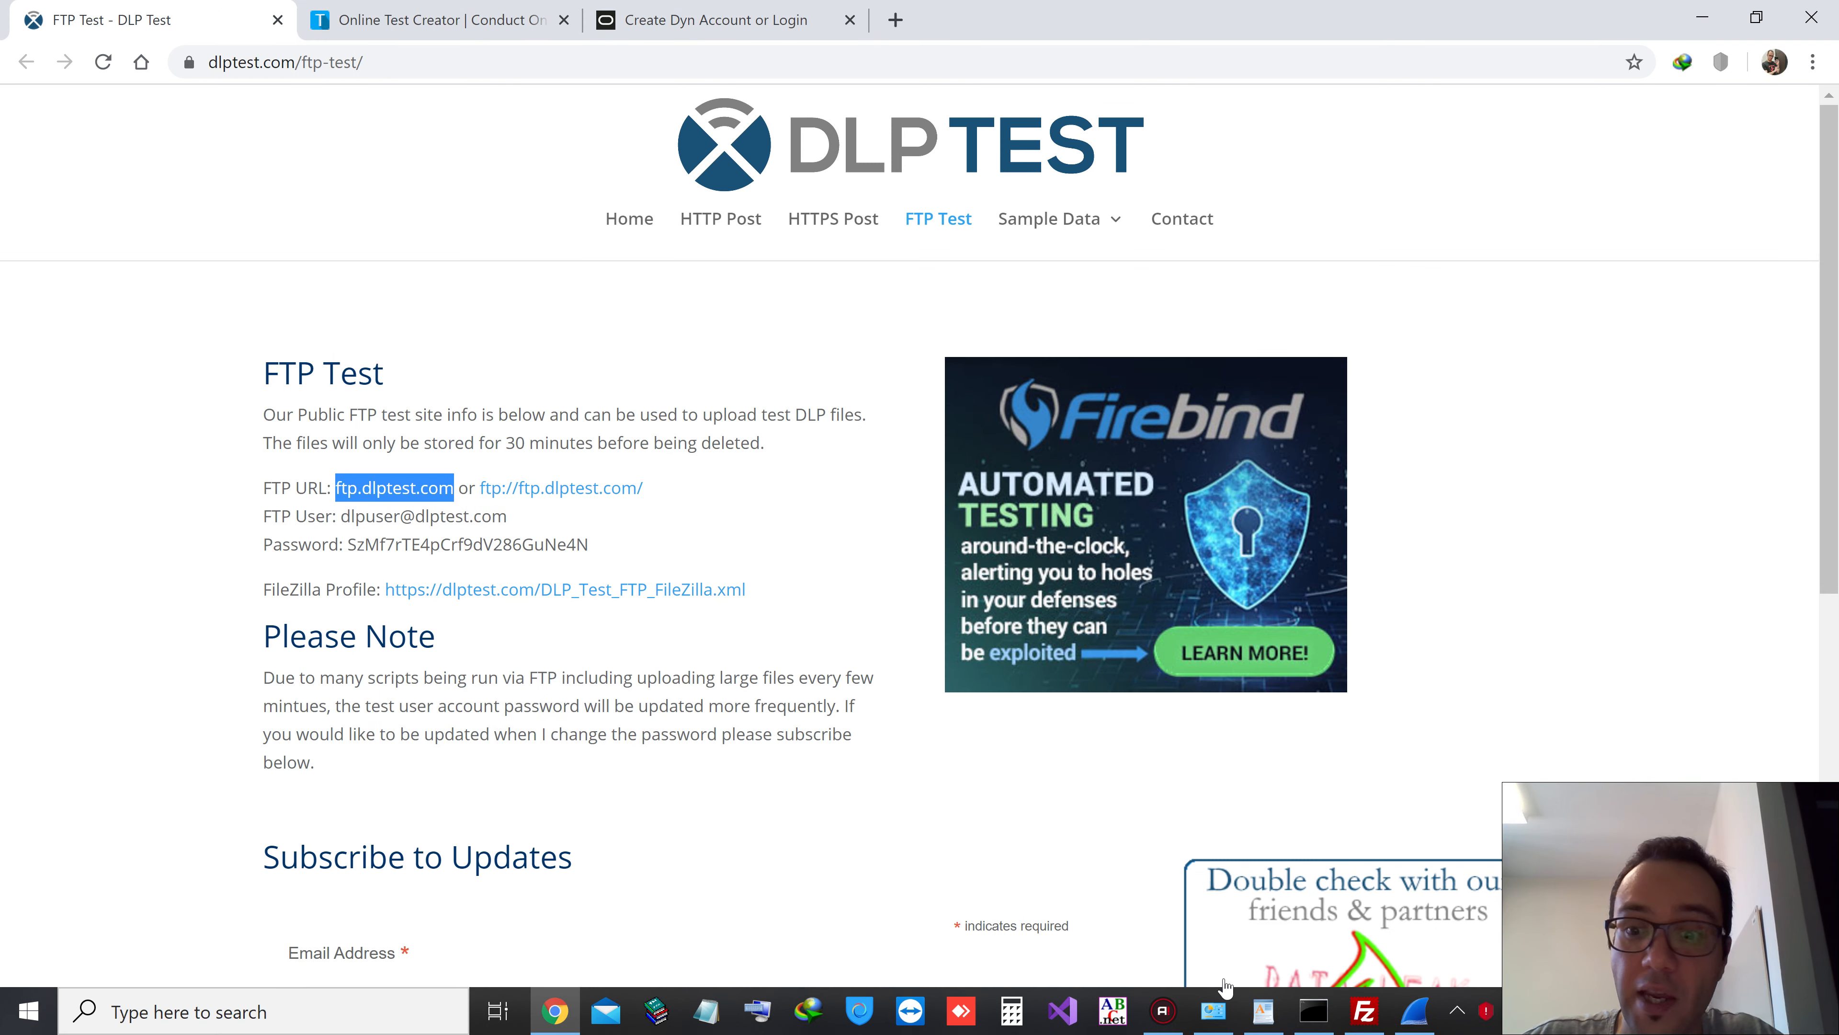
click(1365, 1011)
text(ftp.dlptest.com)
Copy the FTP user name from the test page into the newer FileZilla client's username field
click(246, 435)
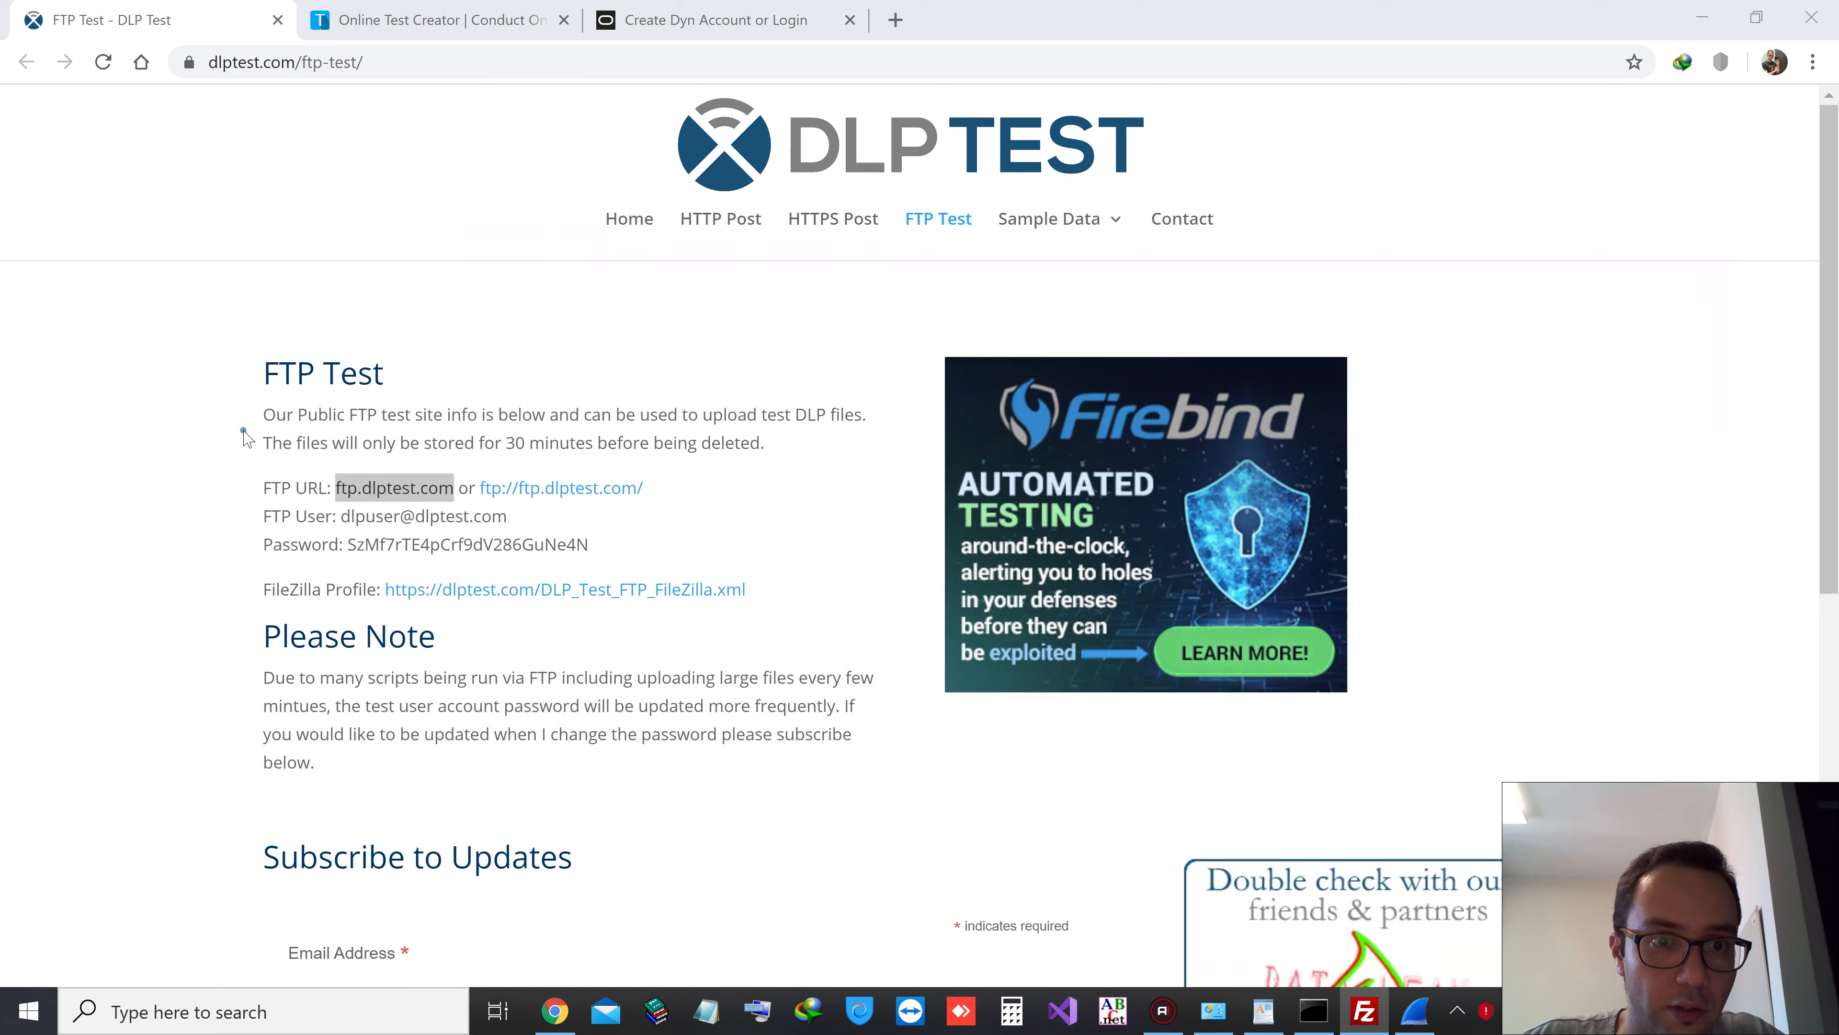
drag(340, 516, 508, 516)
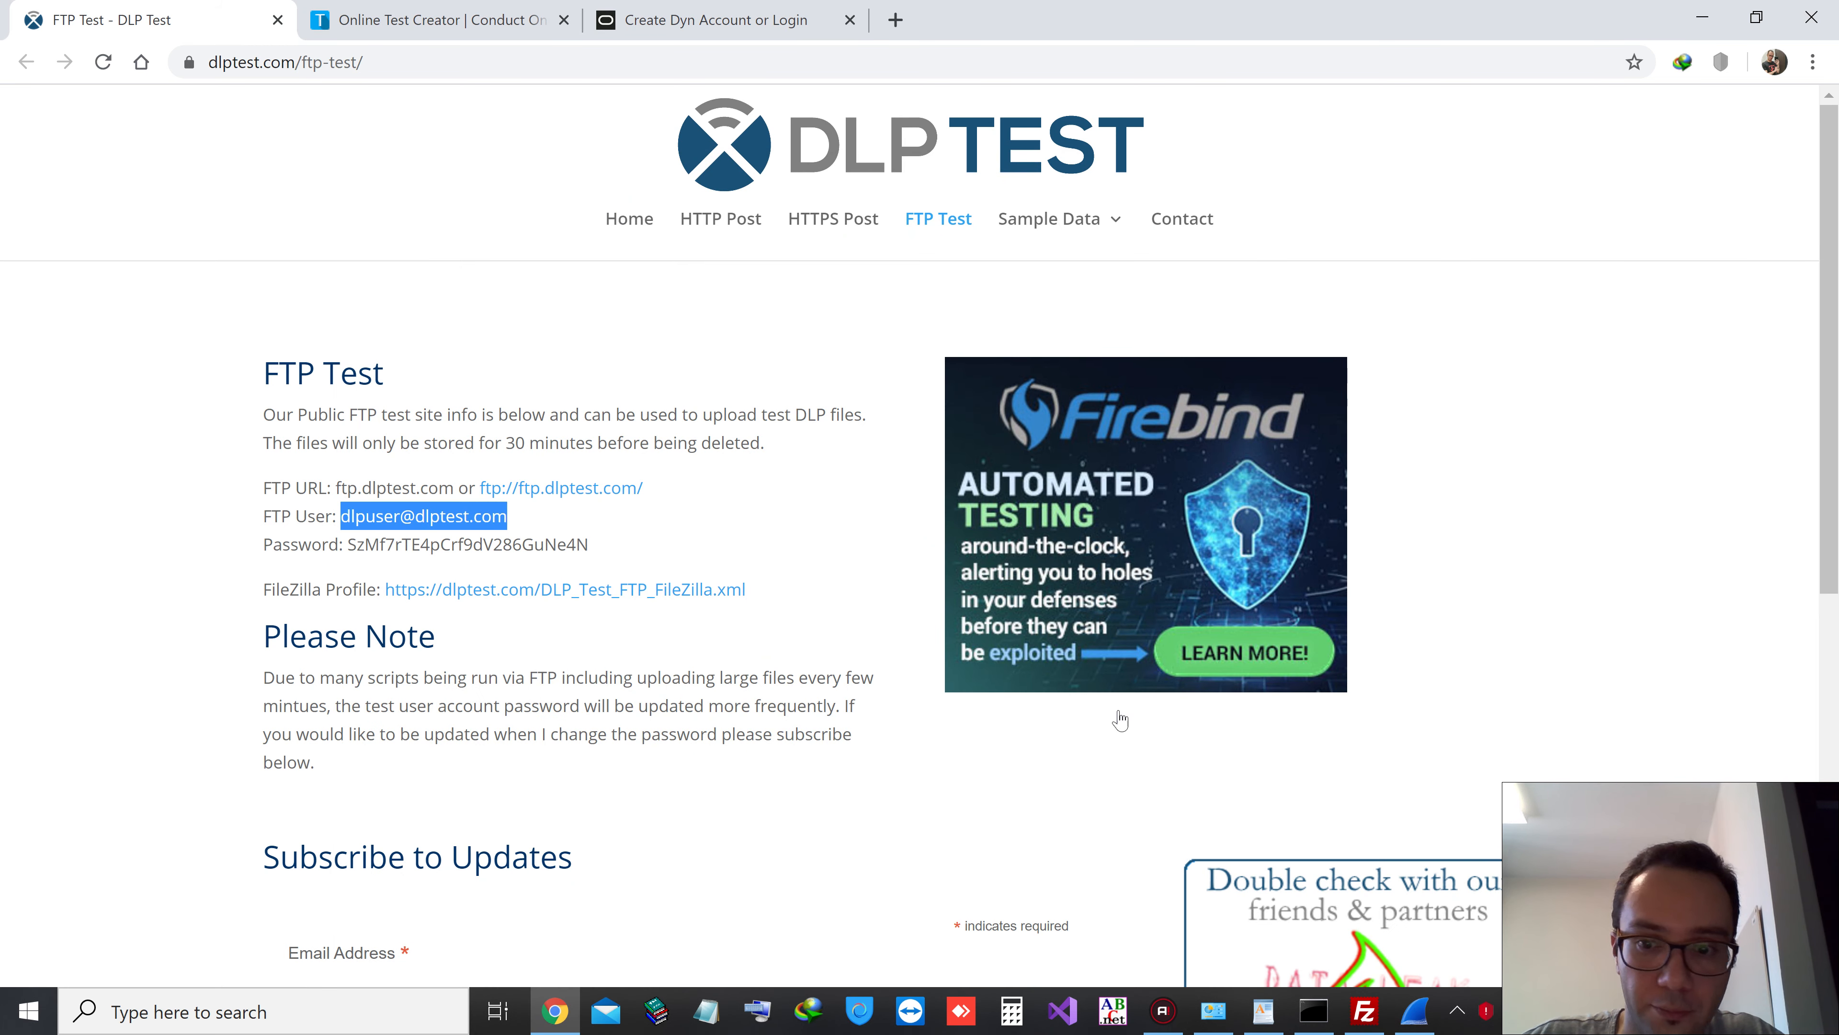
click(1364, 1011)
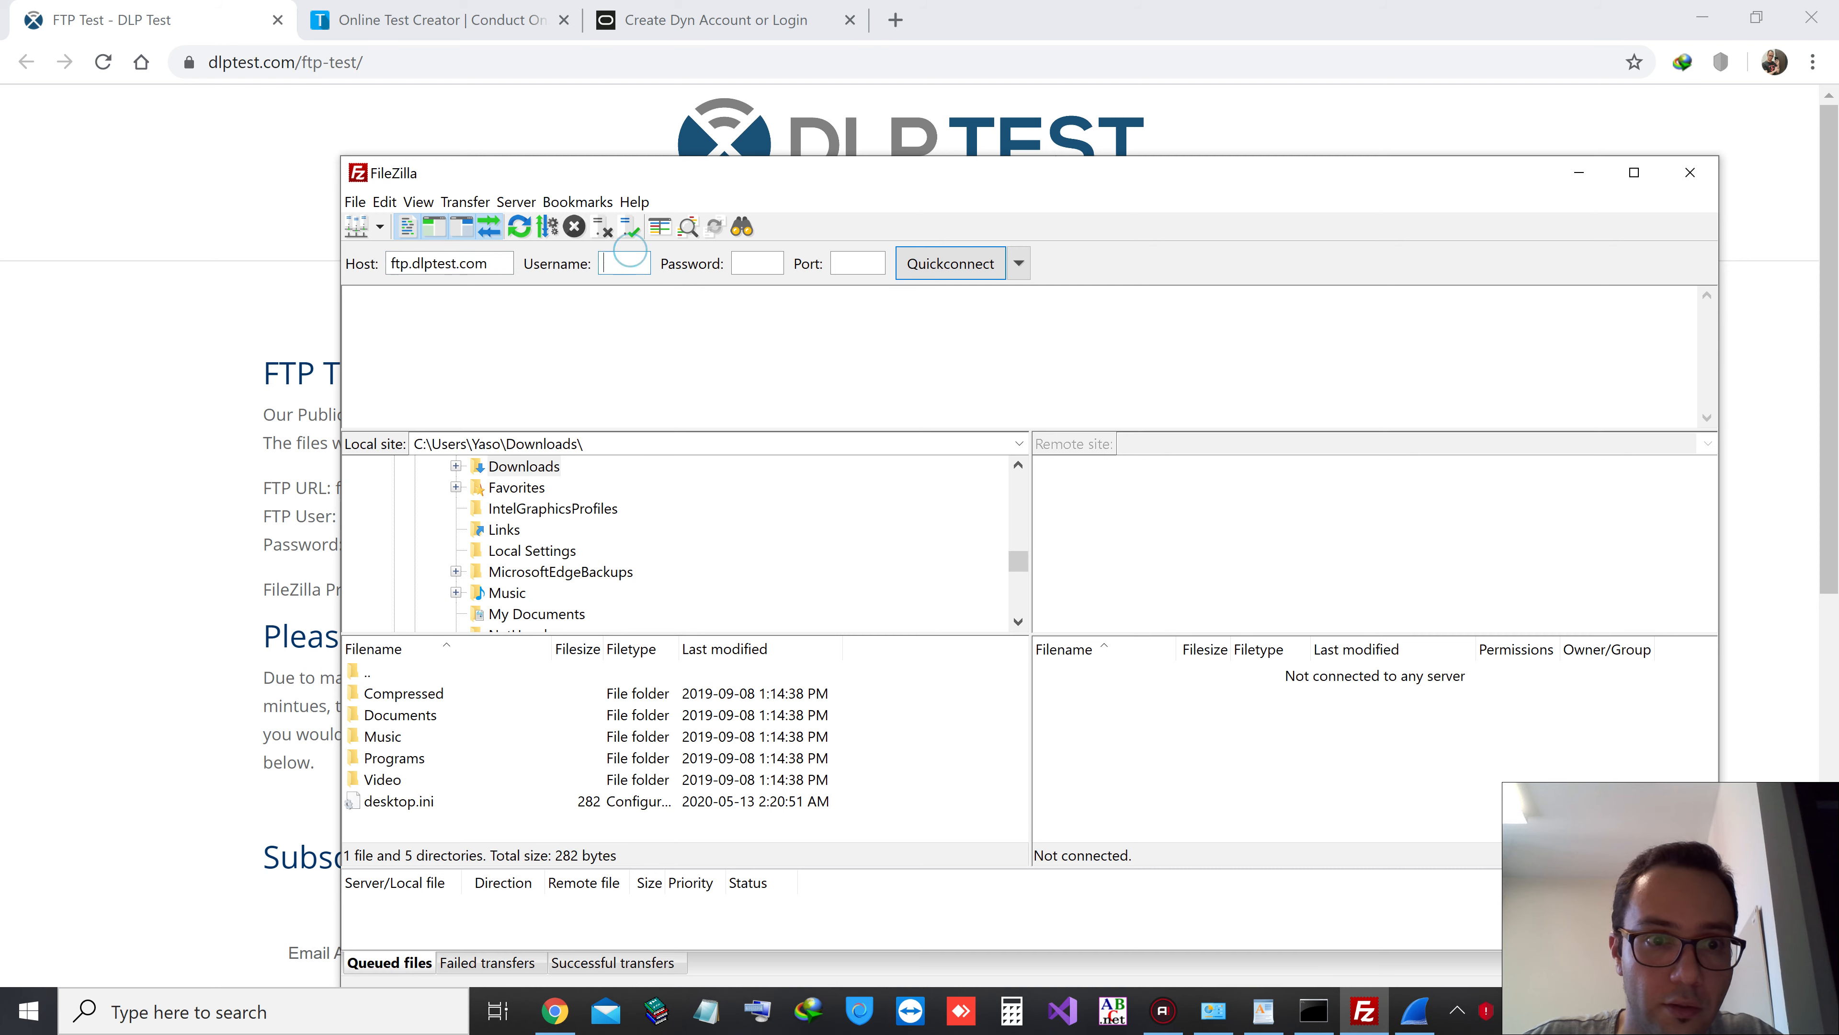
Copy the FTP account password from the test page into the newer FileZilla client's password field
click(230, 501)
drag(347, 545, 576, 544)
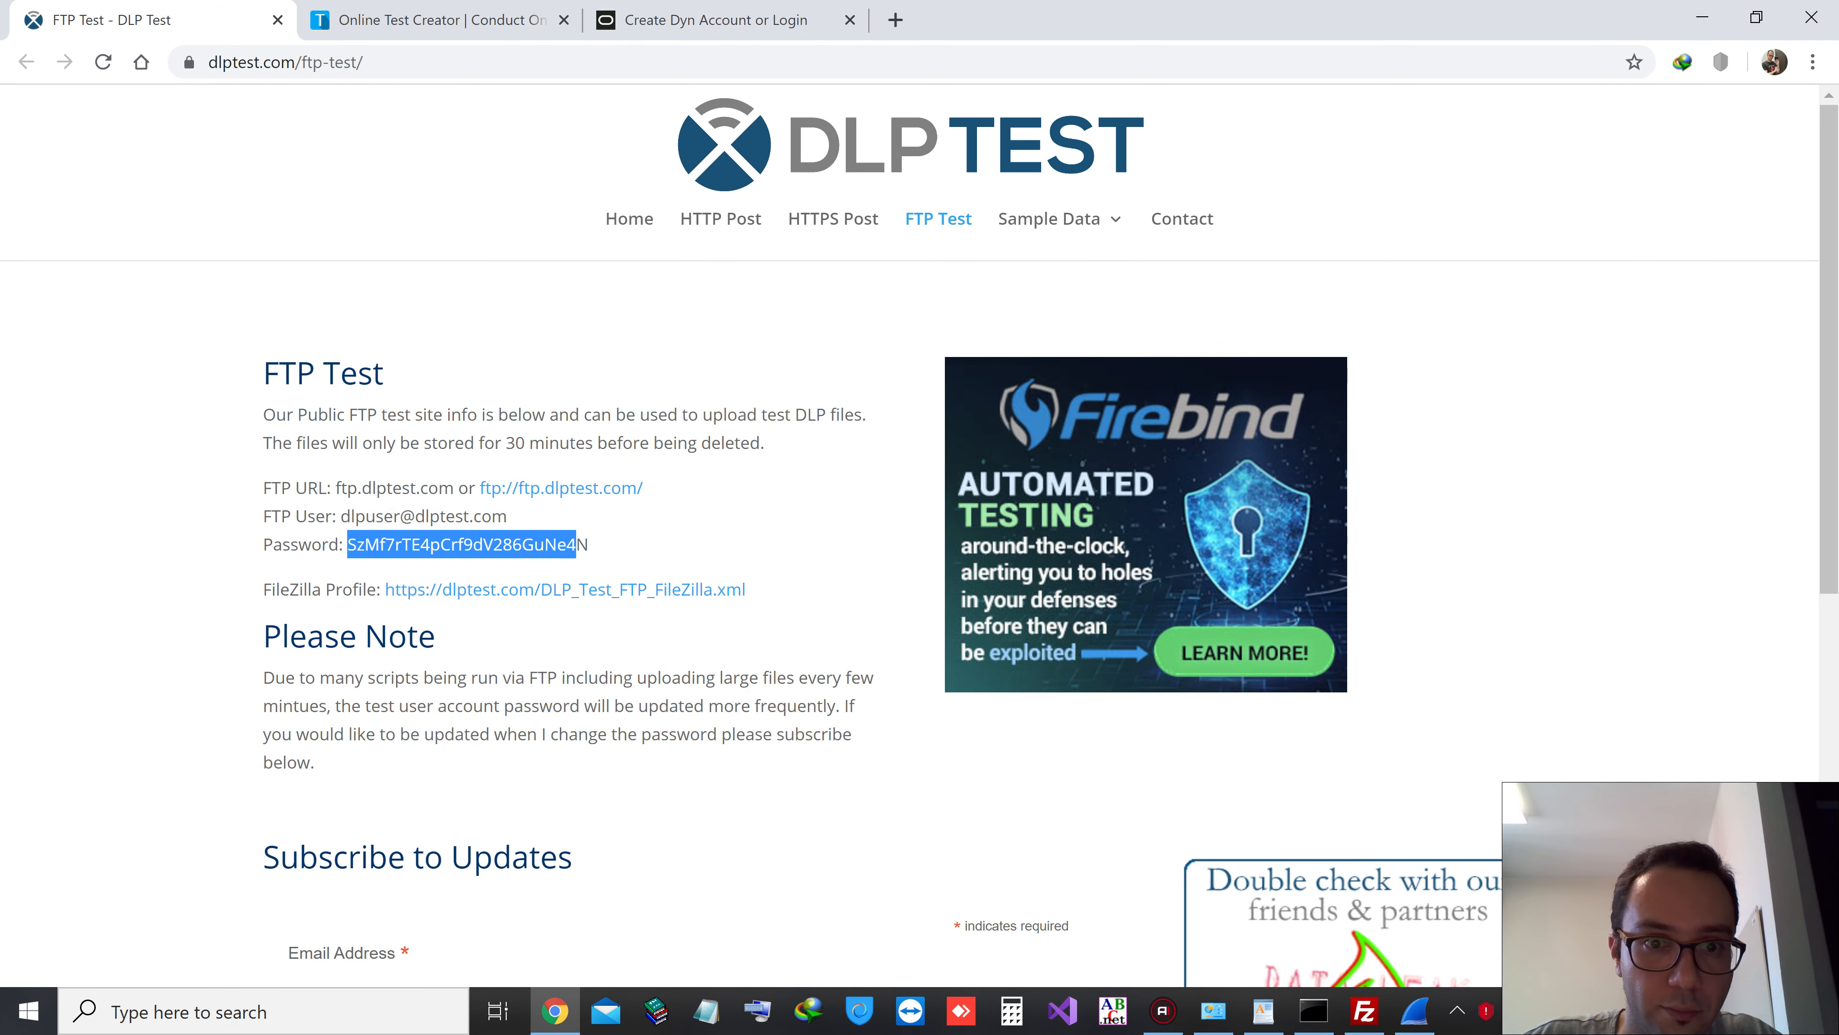
key(ctrl+c)
click(1364, 1011)
click(757, 263)
key(ctrl+v)
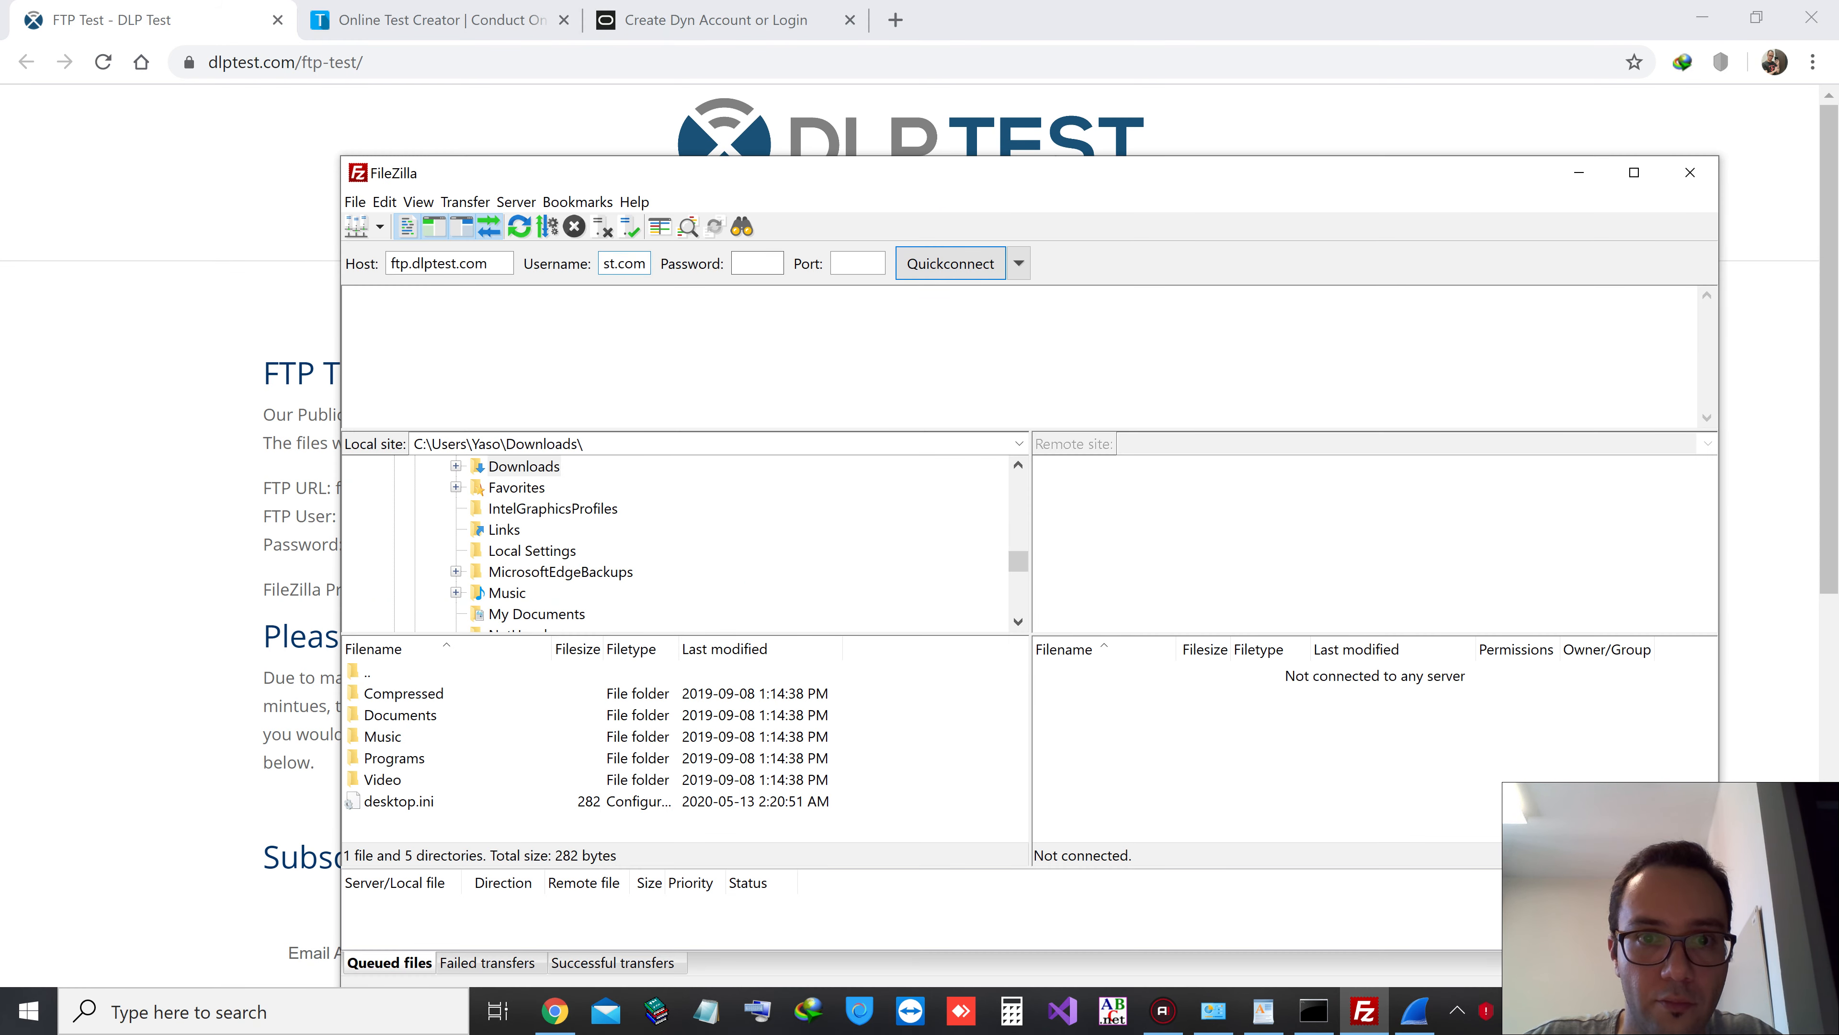
Switch to Wireshark, close the previous capture without saving and start a new live capture on the Wi-Fi 2 interface
click(1415, 1011)
click(1545, 183)
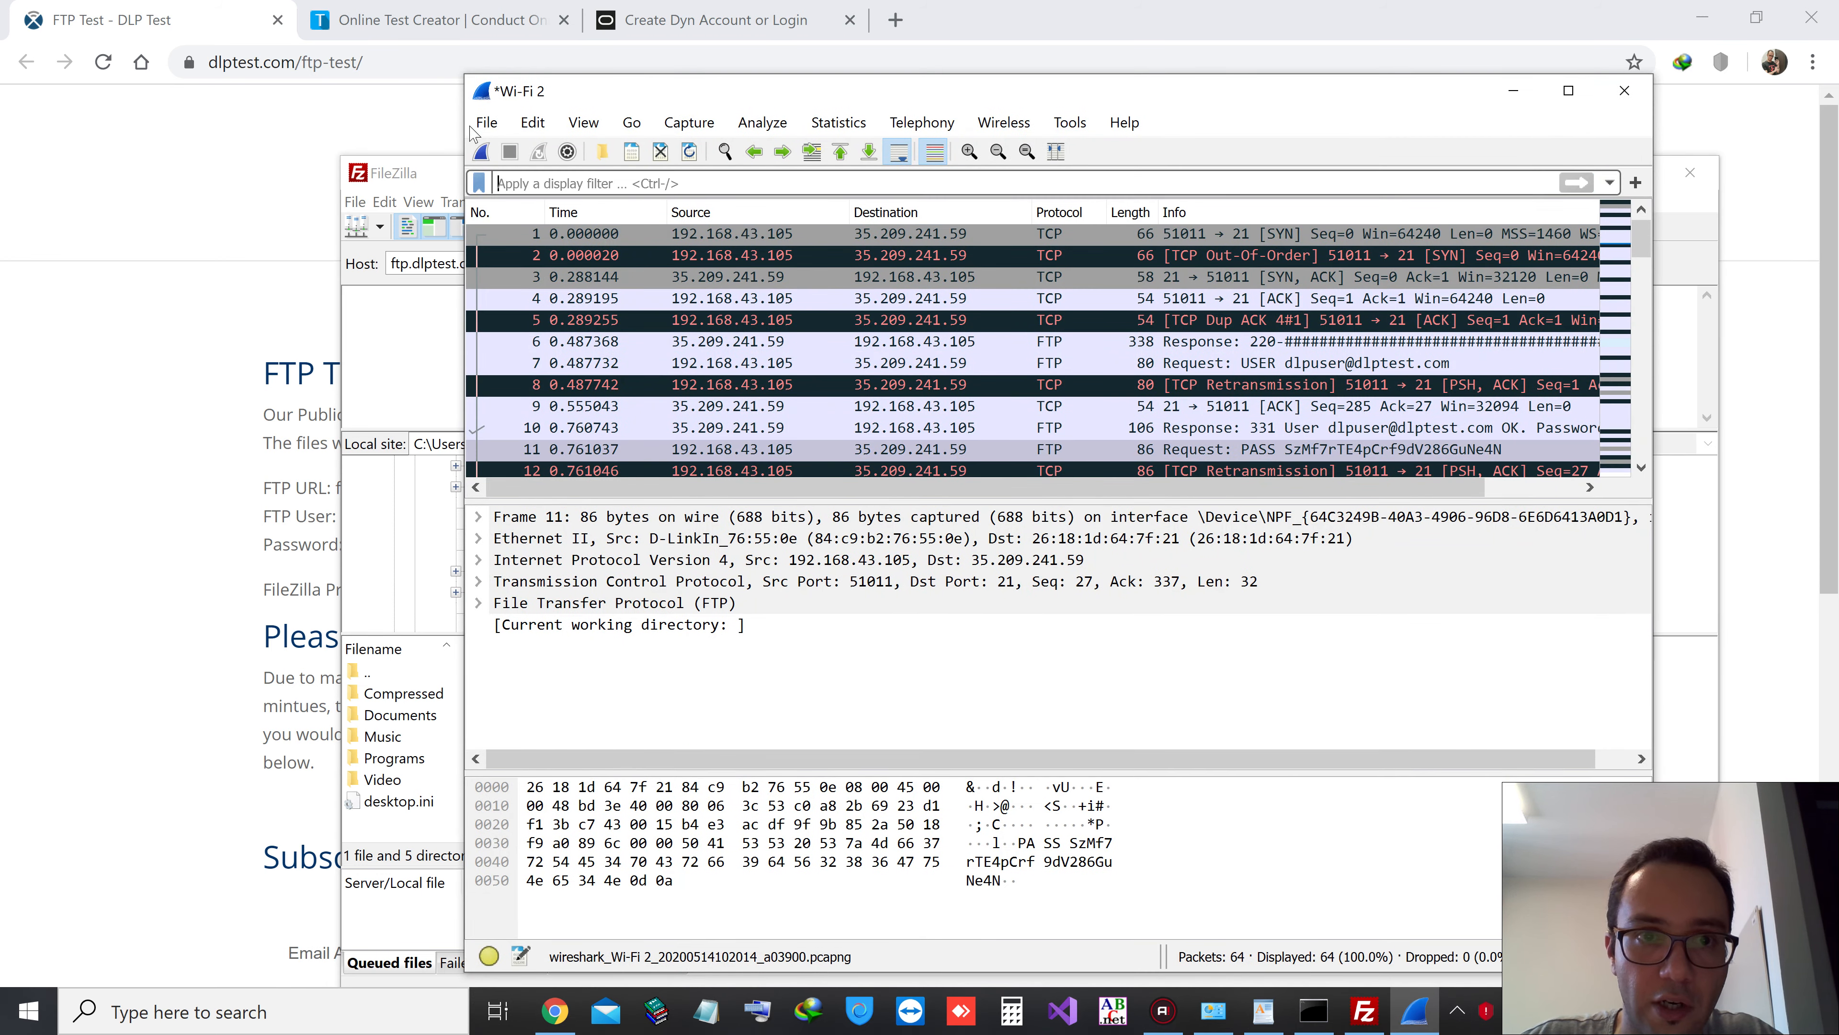
click(486, 122)
click(535, 254)
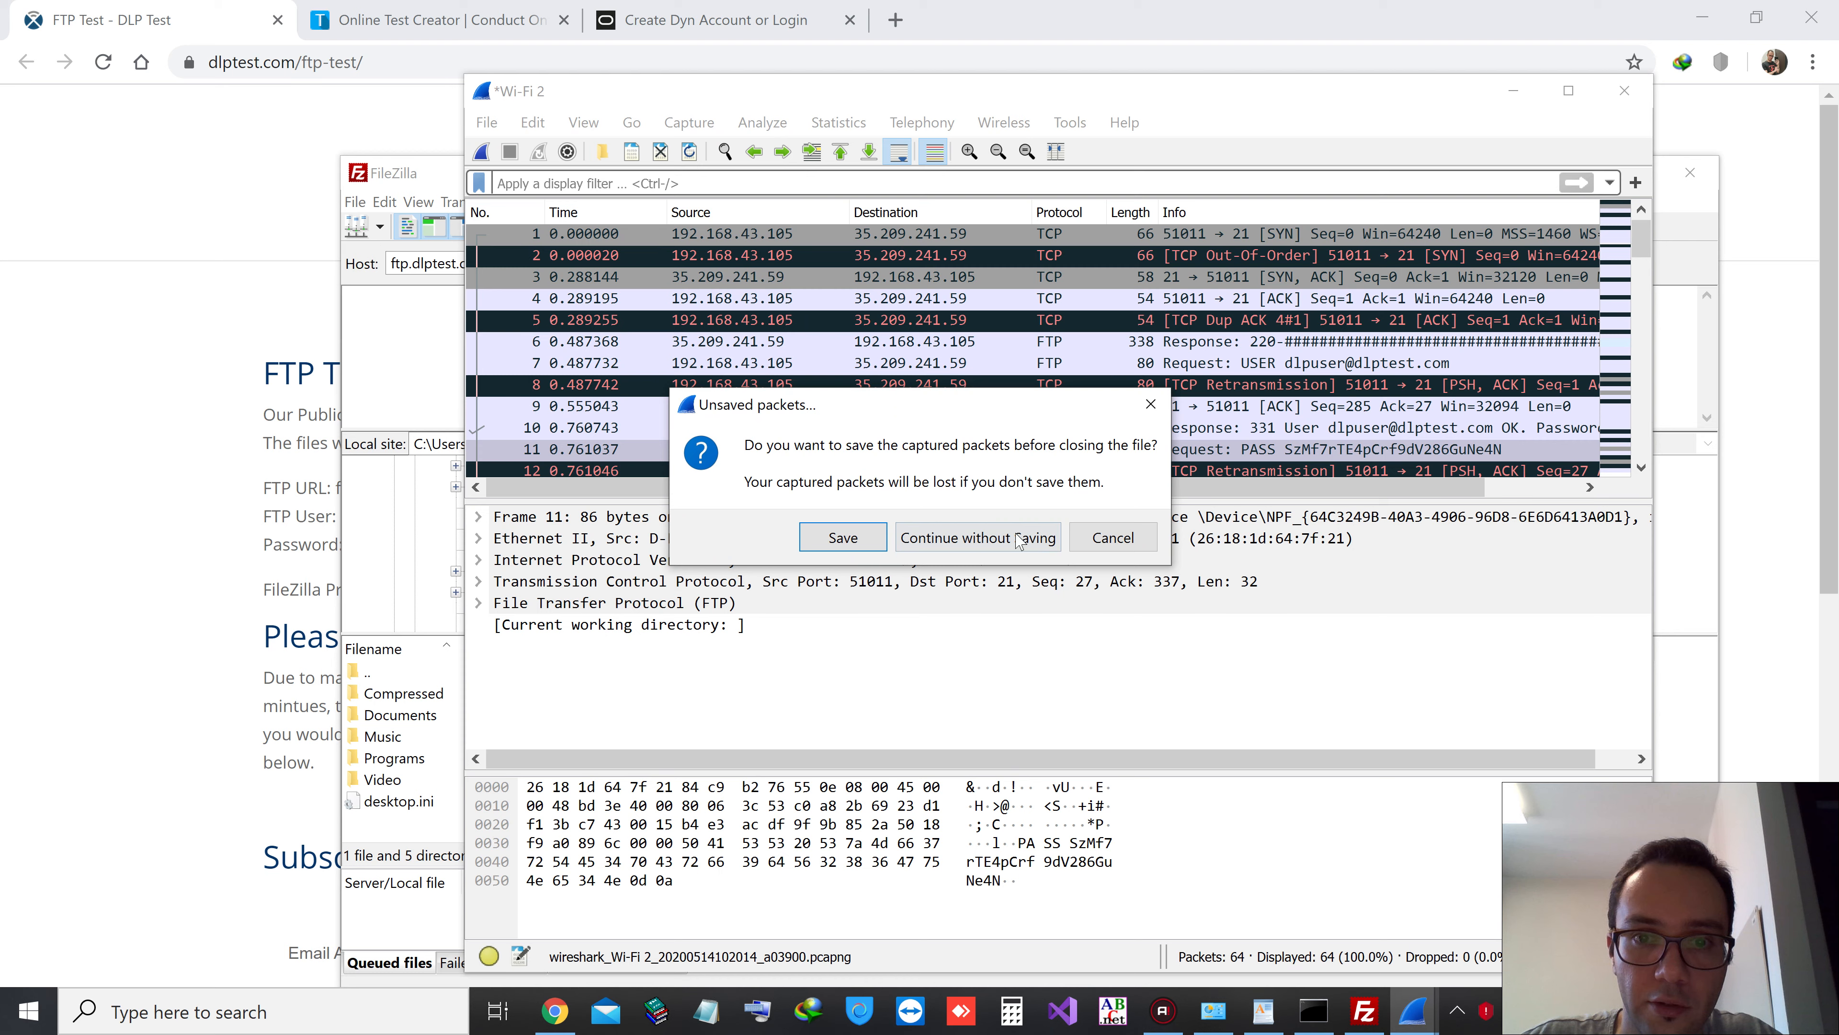
click(1018, 540)
double_click(732, 408)
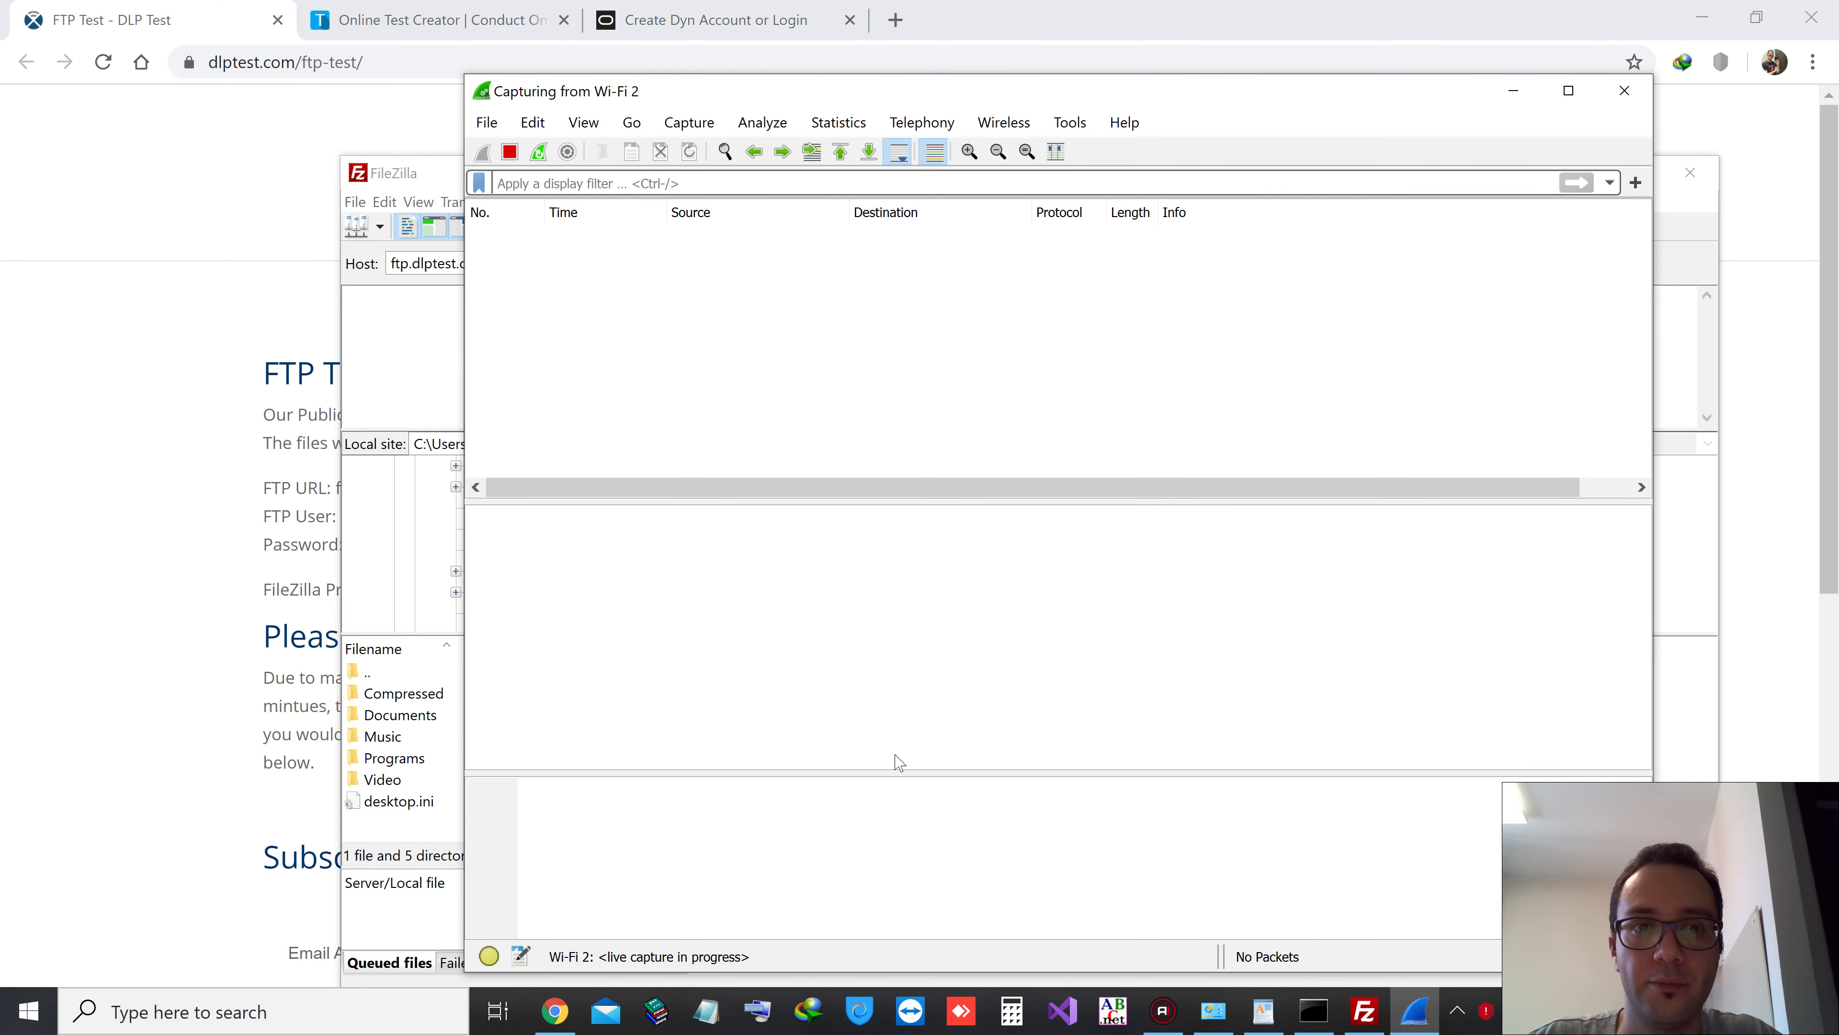
Return to FileZilla, connect to ftp.dlptest.com and accept the server's unknown certificate for this session
click(1515, 92)
click(929, 269)
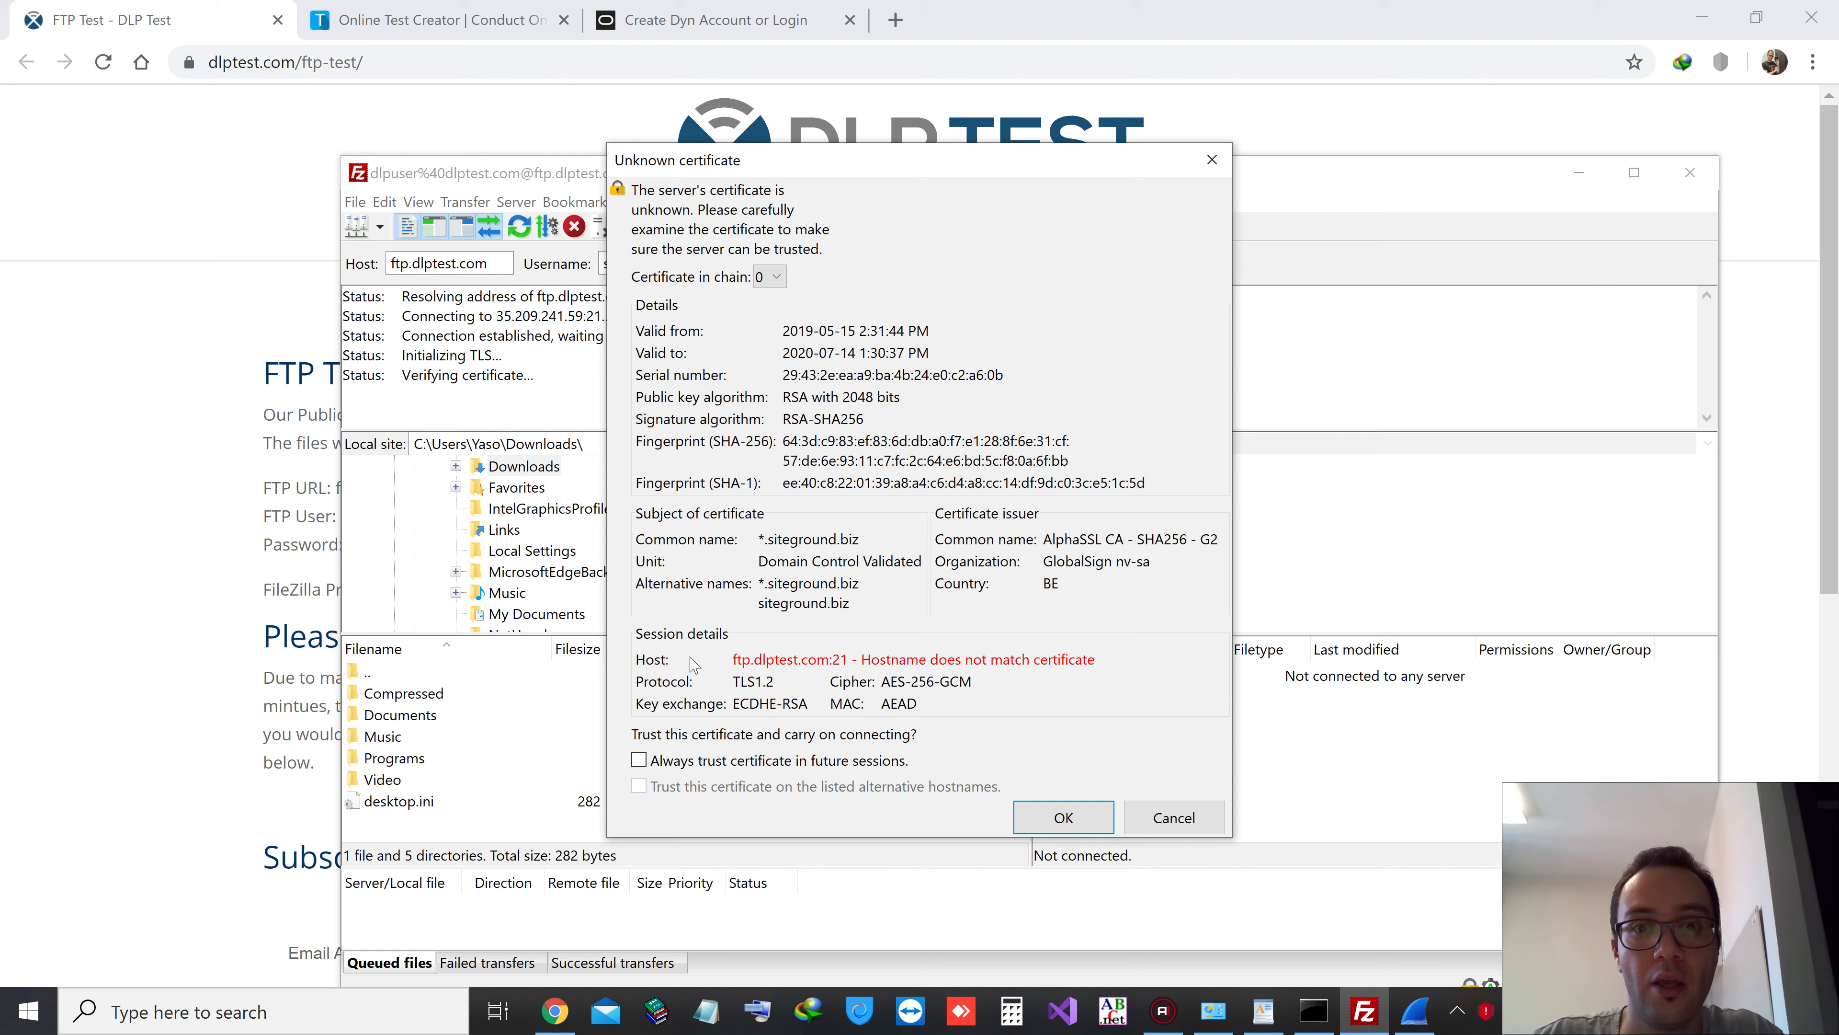
click(1089, 819)
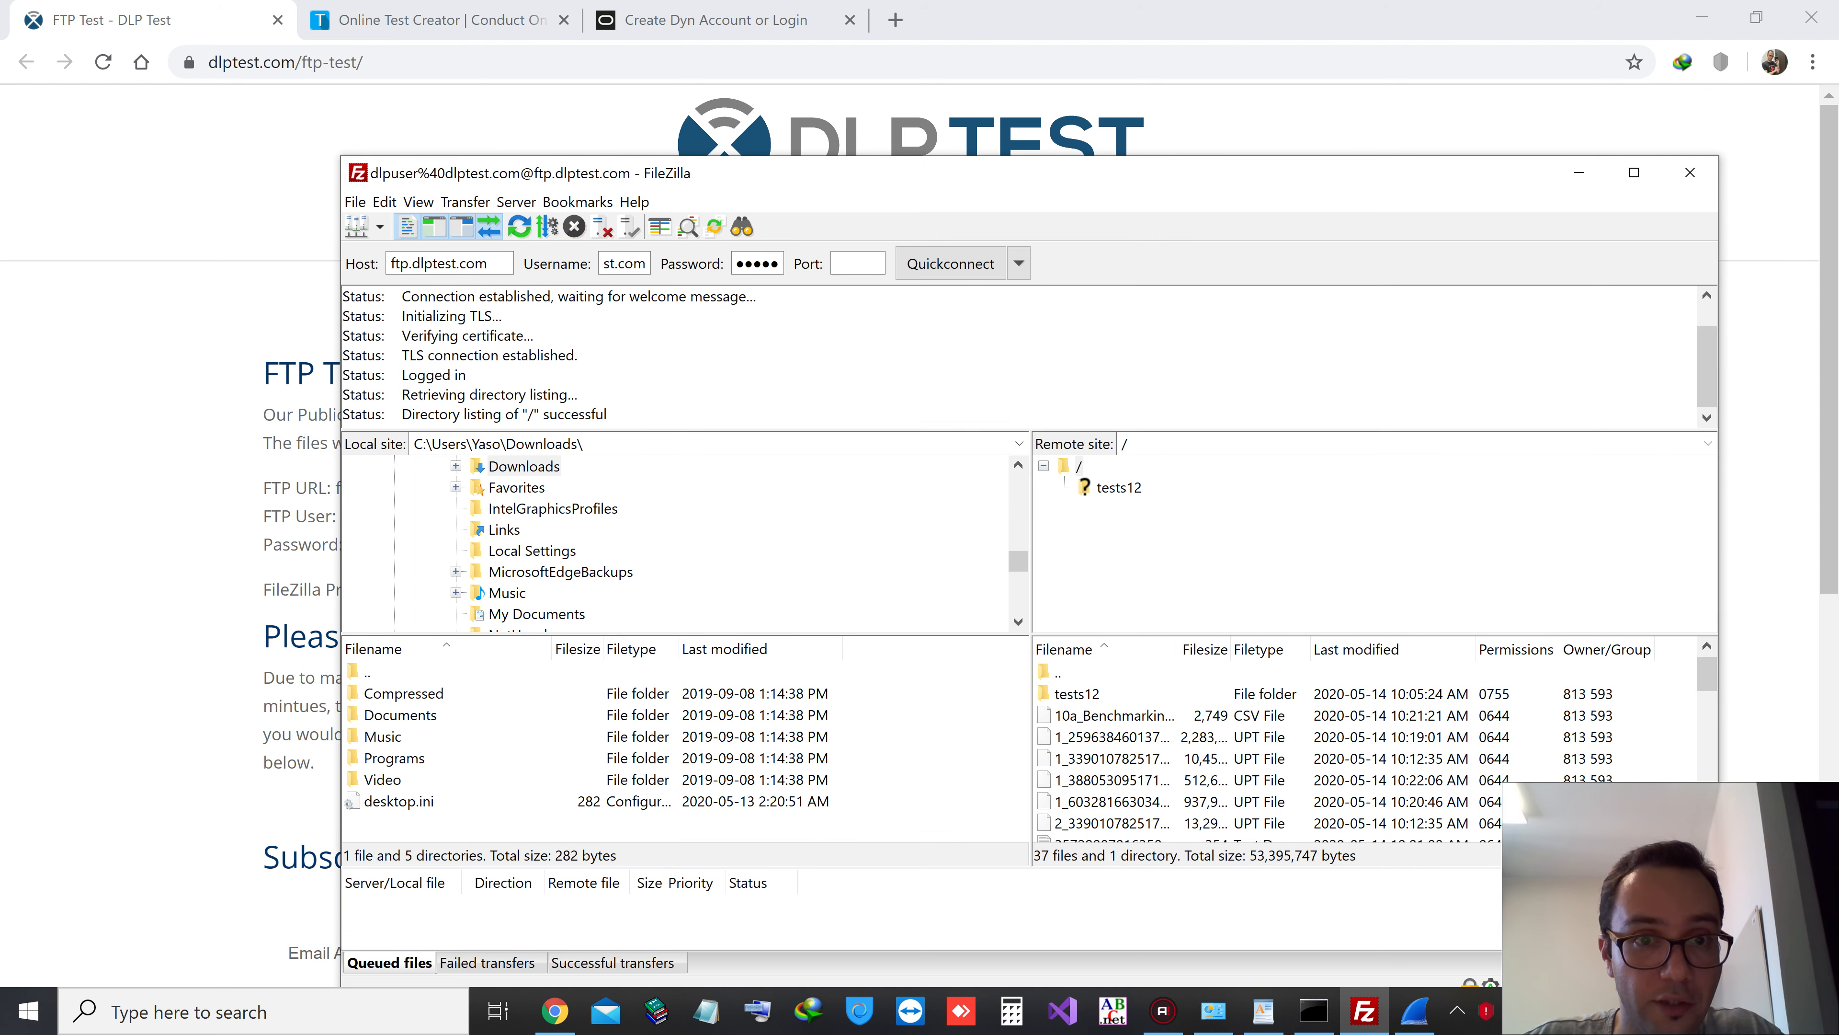
double_click(576, 413)
Switch back to Wireshark, stop the Wi-Fi 2 capture and filter the new packets by ftp
click(1414, 1011)
click(509, 154)
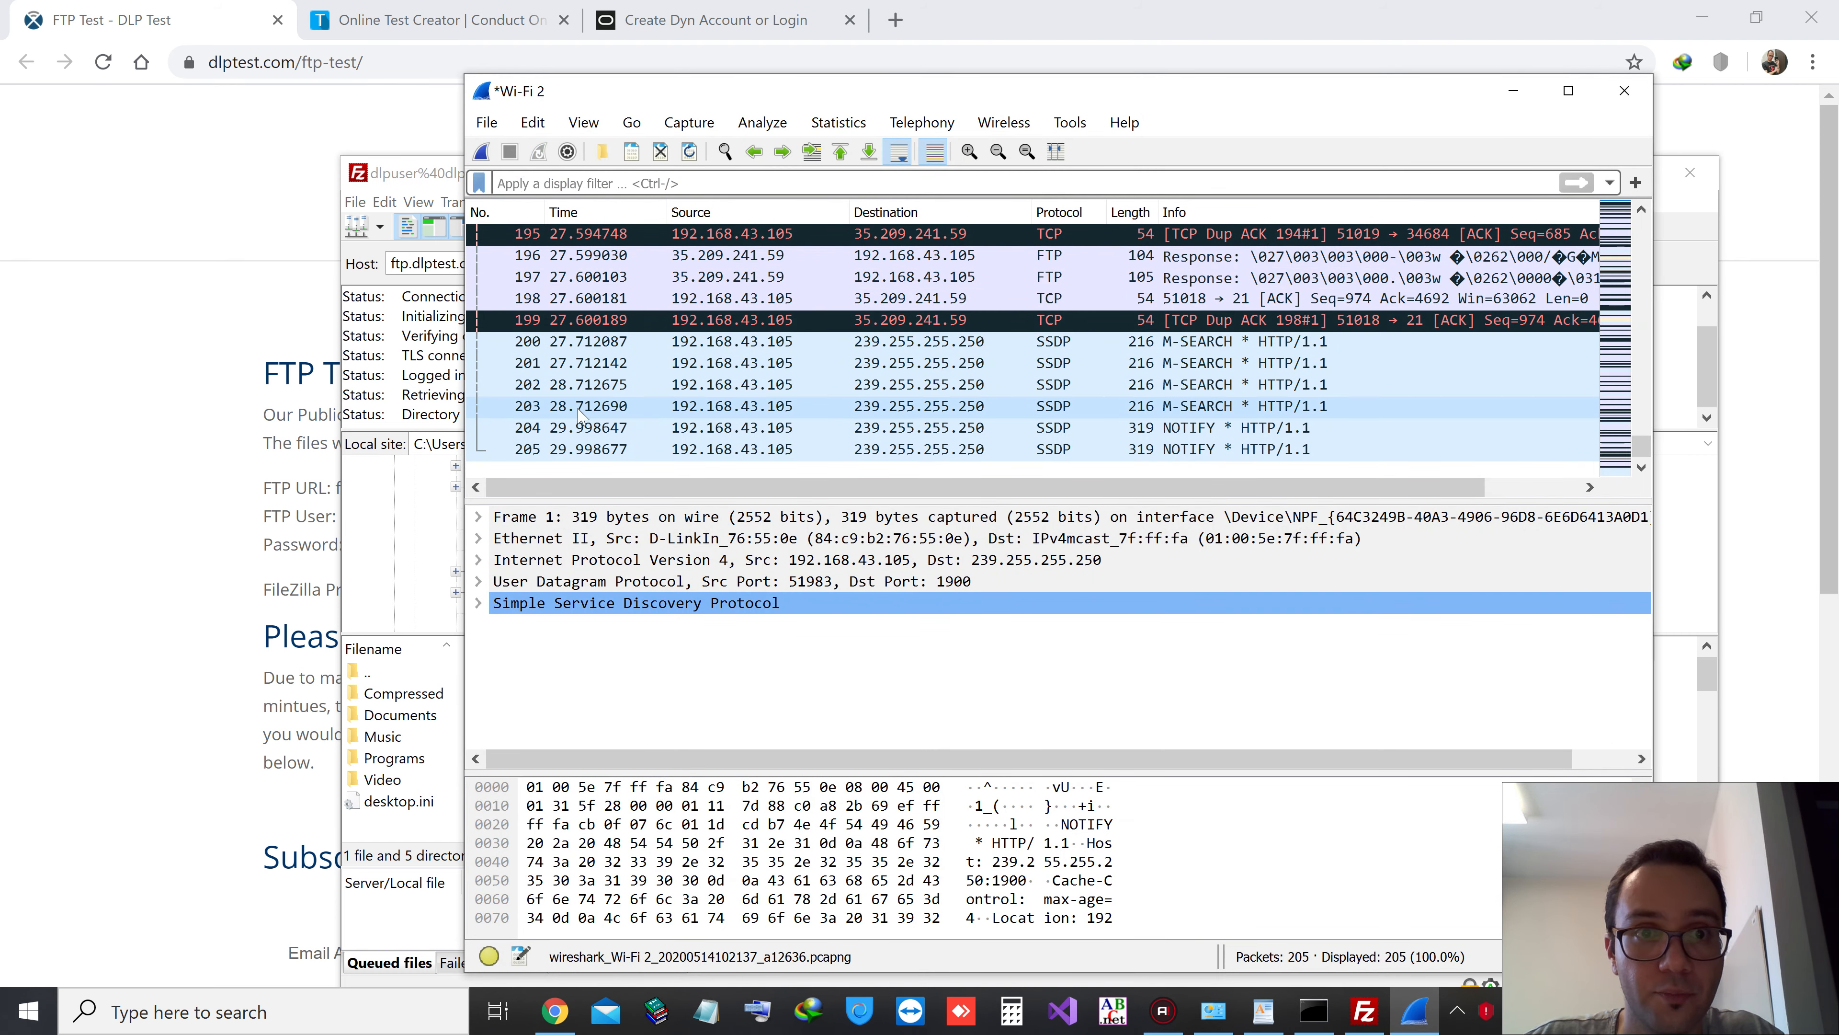
text(ftp)
key(Return)
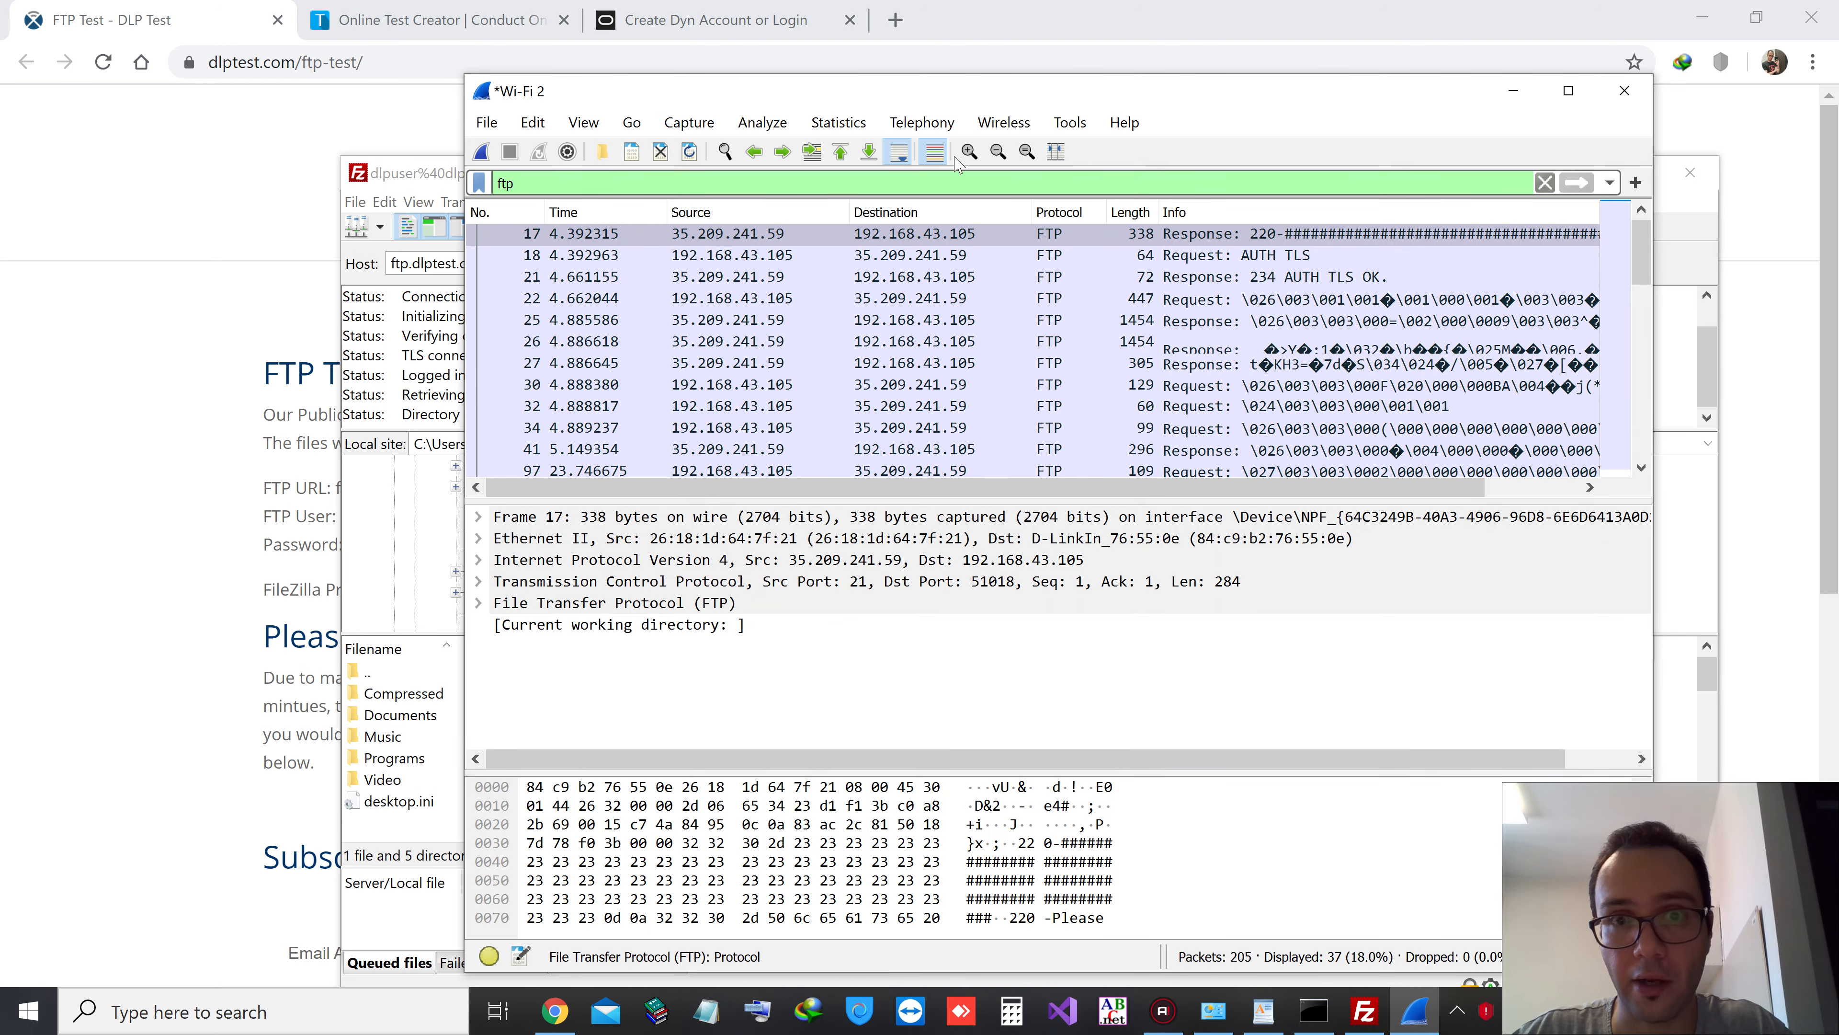
drag(1083, 90, 928, 102)
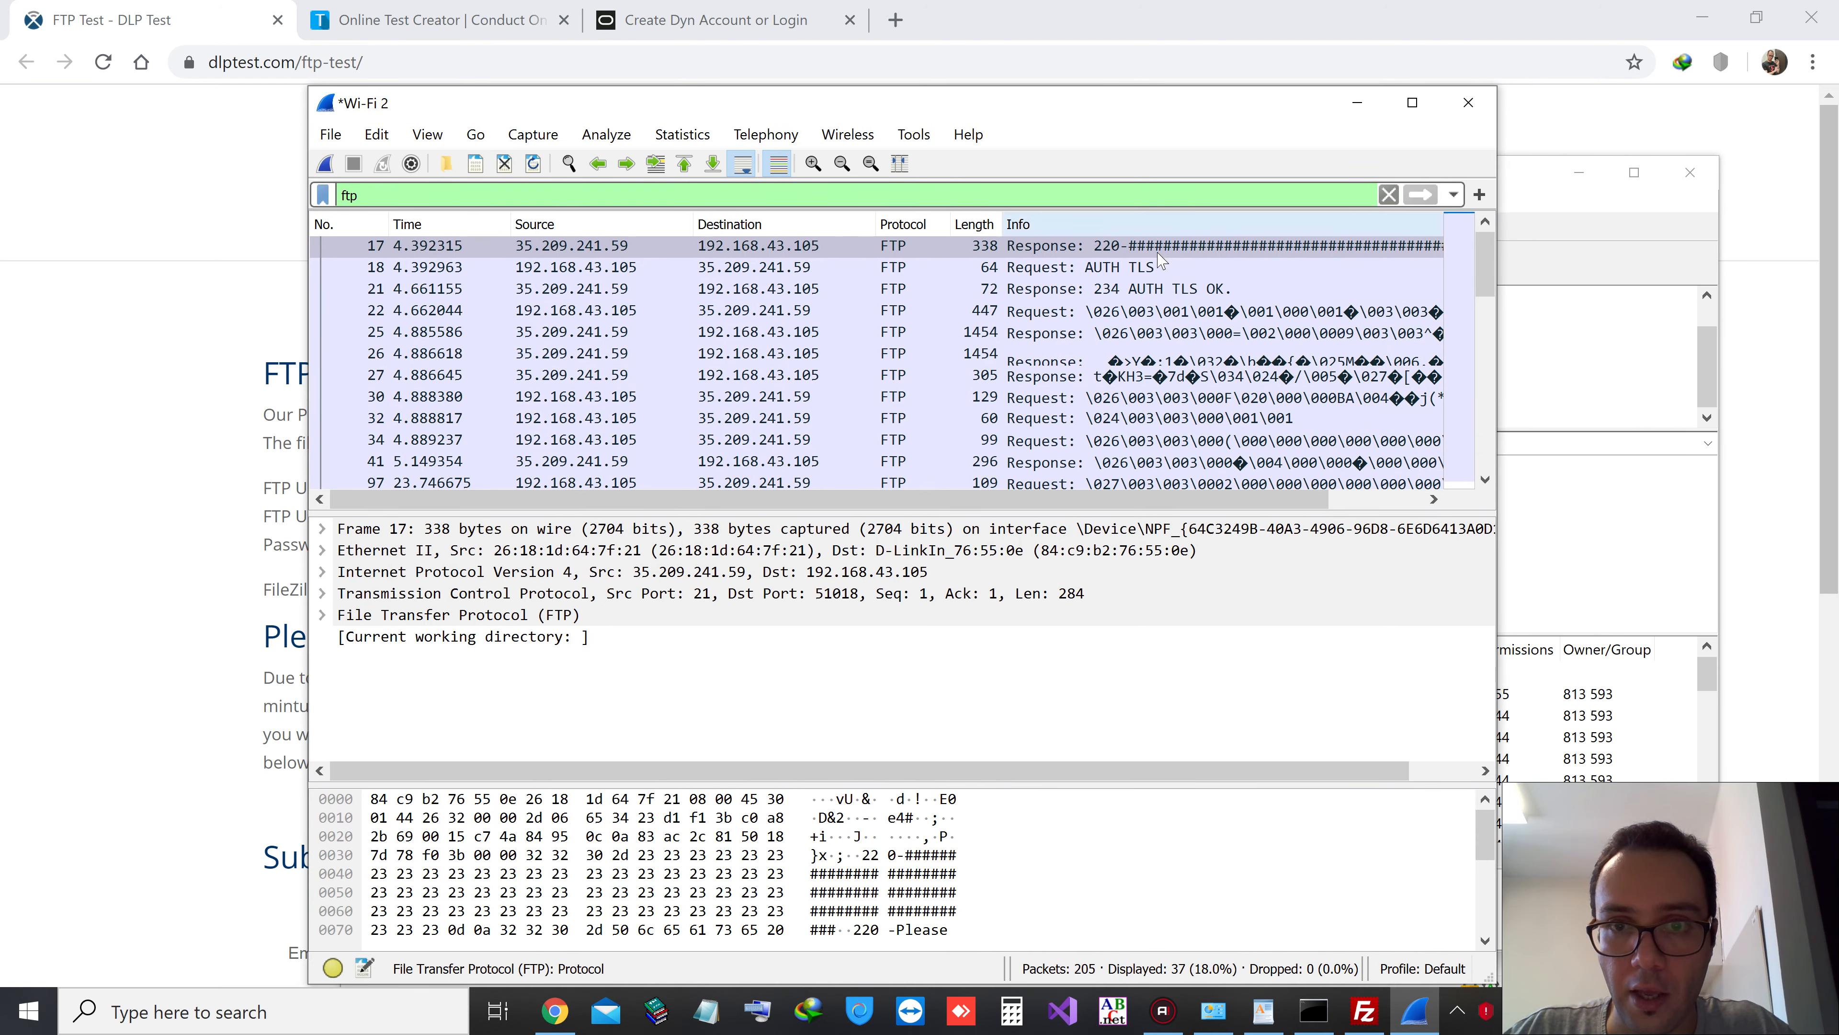
Inspect the AUTH TLS request and the server's 220 welcome response among the filtered FTP packets
mouse_move(1480, 274)
mouse_down()
mouse_move(1486, 341)
mouse_move(1485, 250)
mouse_up()
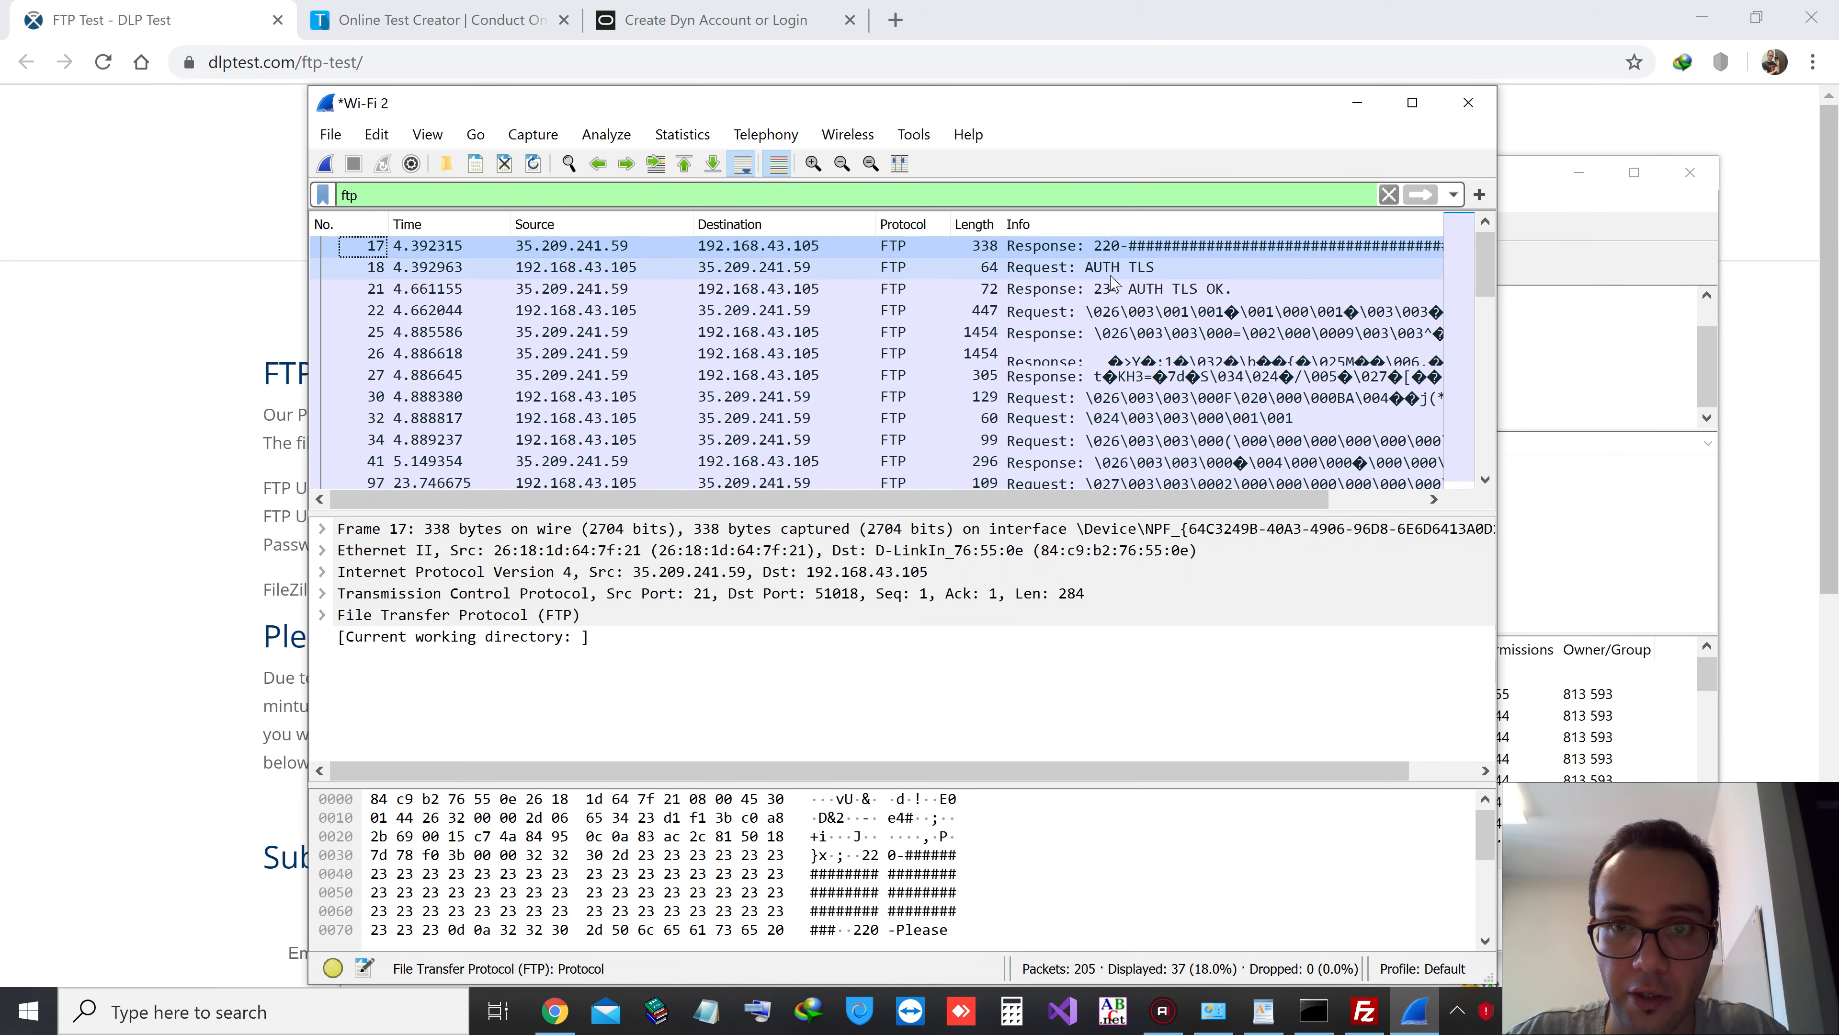
click(1088, 272)
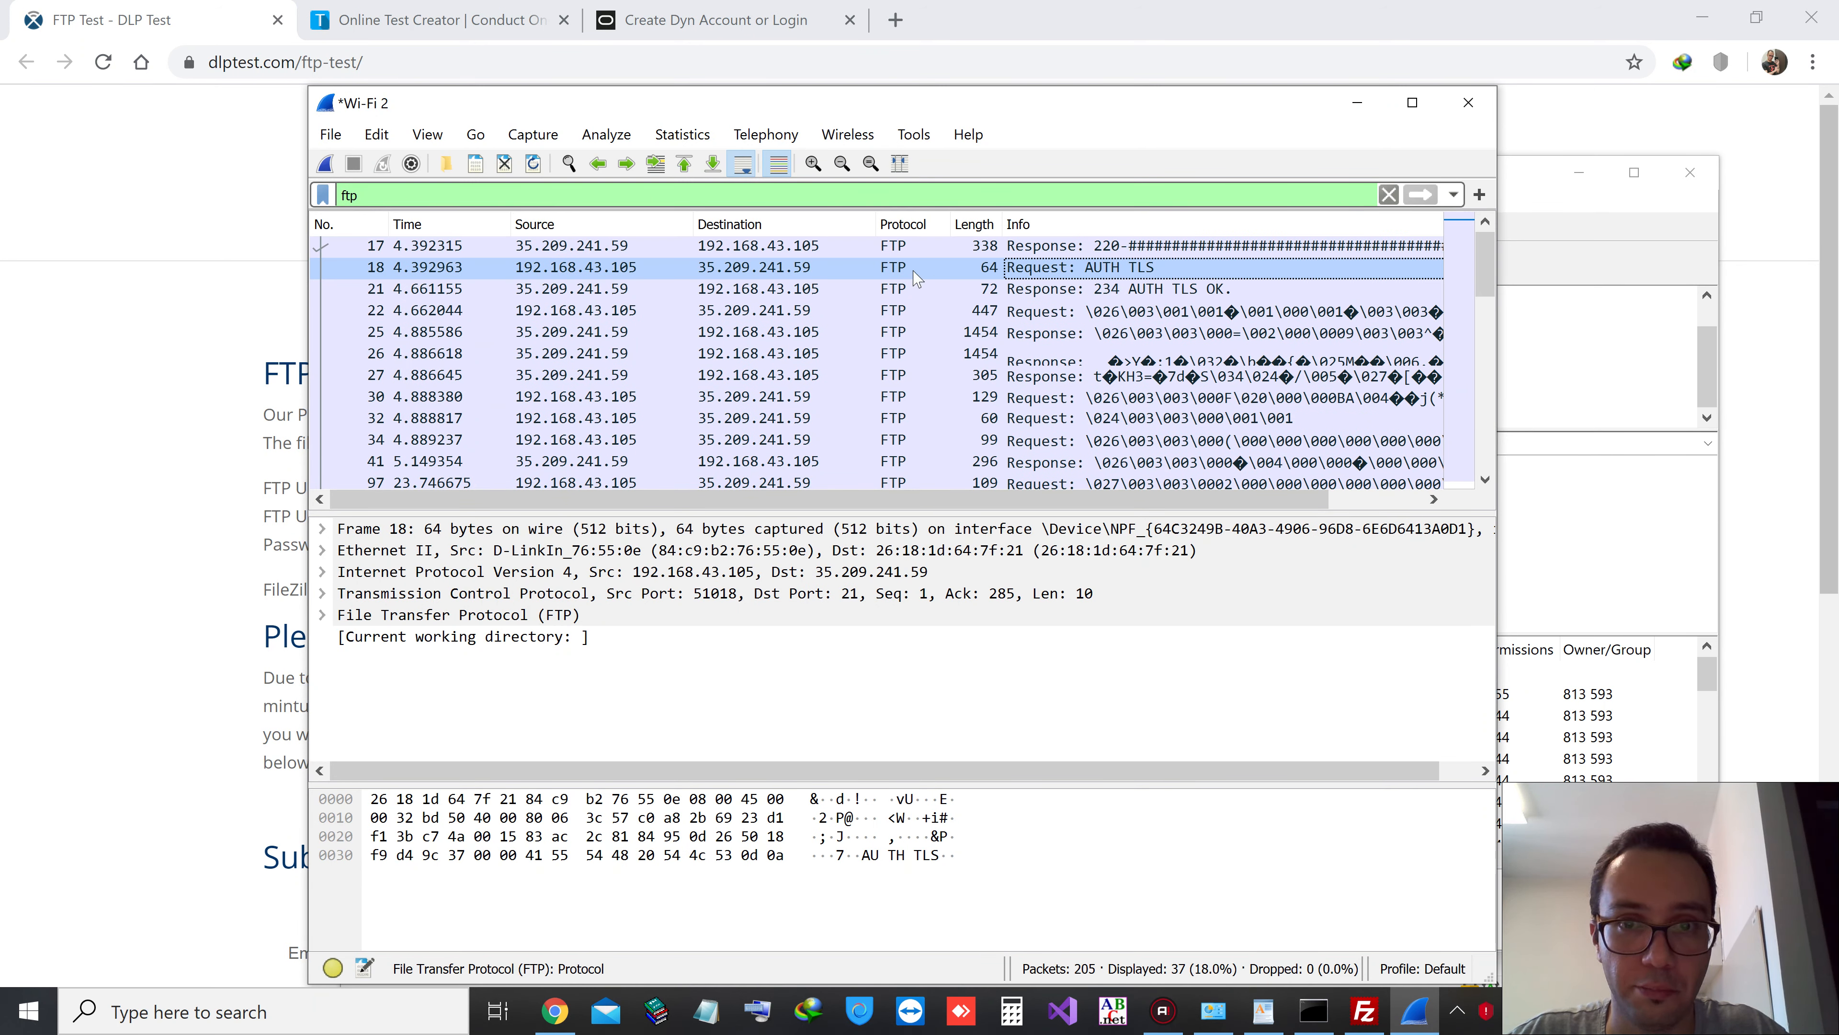
key(Up)
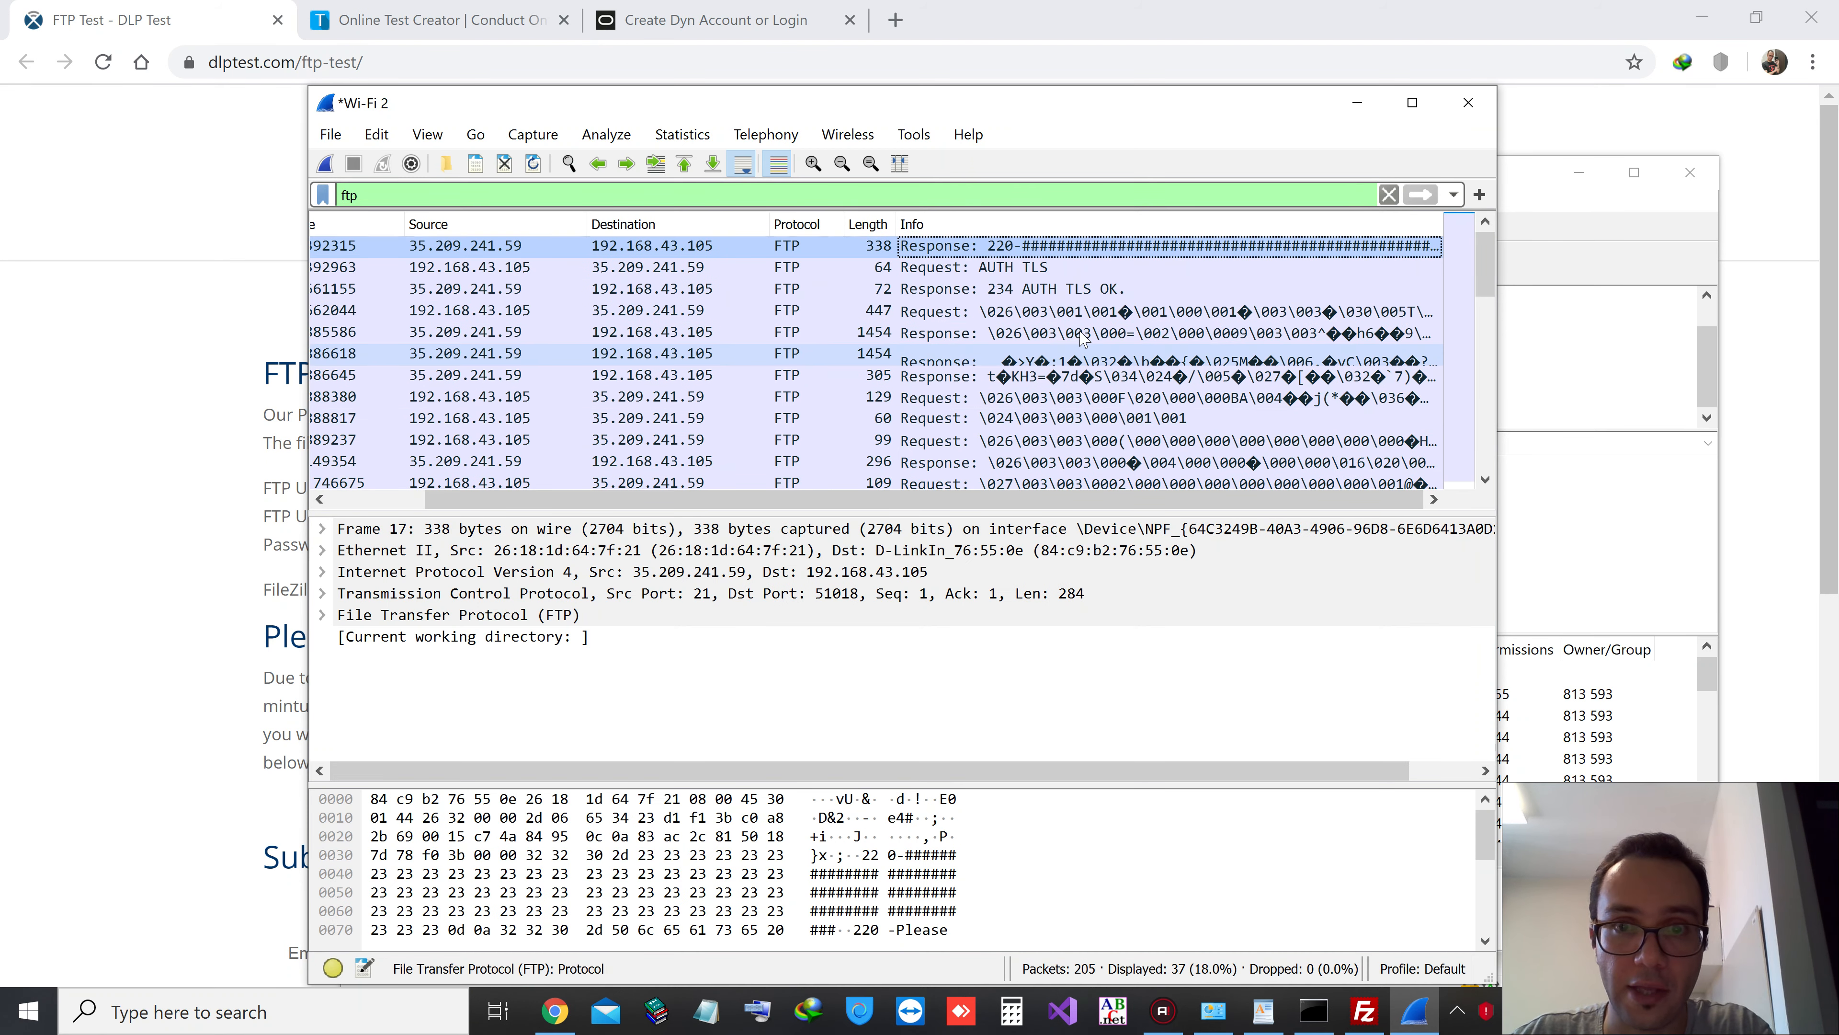
Go through all the filtered FTP packets and back to the first, checking whether any login credentials are readable
key(Down)
key(Down)
key(Down)
key(Down)
key(Down)
key(Down)
key(Down)
key(Down)
key(Down)
key(Down)
key(Down)
key(Down)
key(Down)
key(Down)
key(Down)
key(Down)
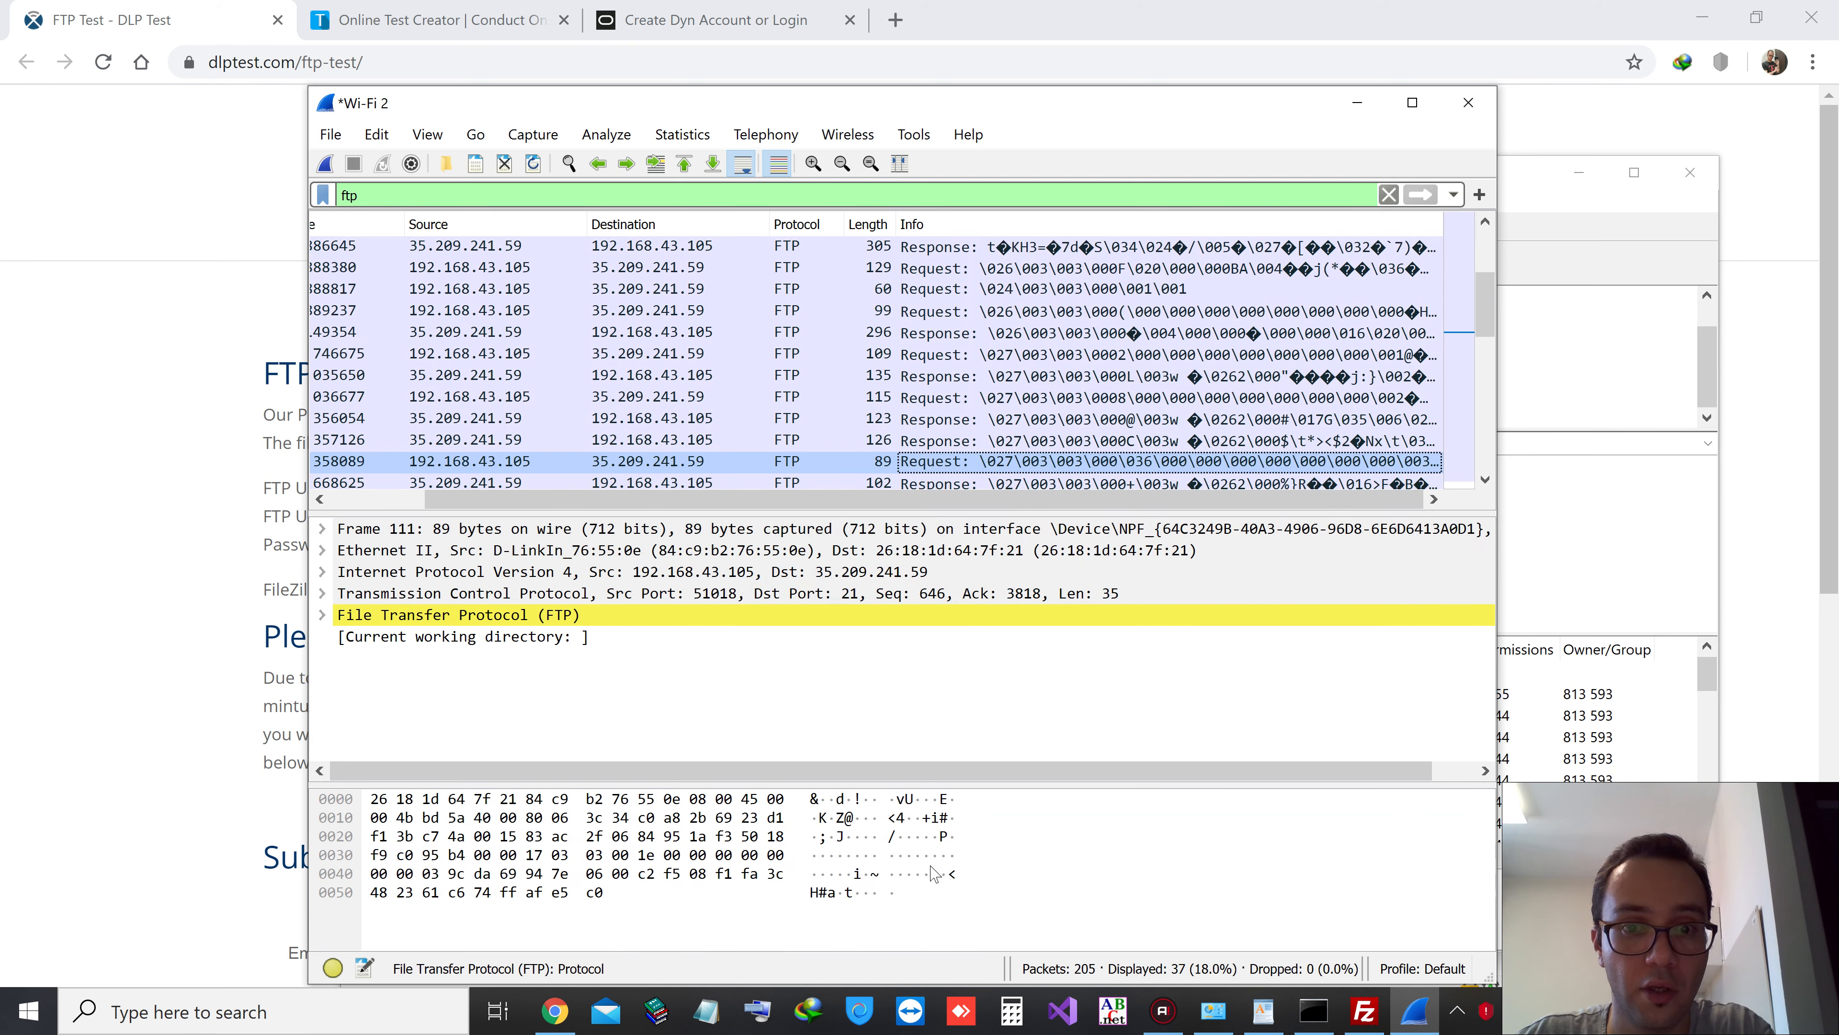
key(Down)
key(Down)
key(Down)
key(Down)
key(Down)
key(Down)
key(Down)
key(Down)
key(Down)
key(Down)
key(Down)
key(Down)
key(Down)
key(Down)
key(Down)
key(Down)
key(Down)
key(Up)
key(Up)
key(Up)
key(Up)
key(Up)
key(Up)
key(Up)
key(Up)
key(Up)
key(Up)
key(Up)
key(Up)
key(Up)
key(Up)
key(Up)
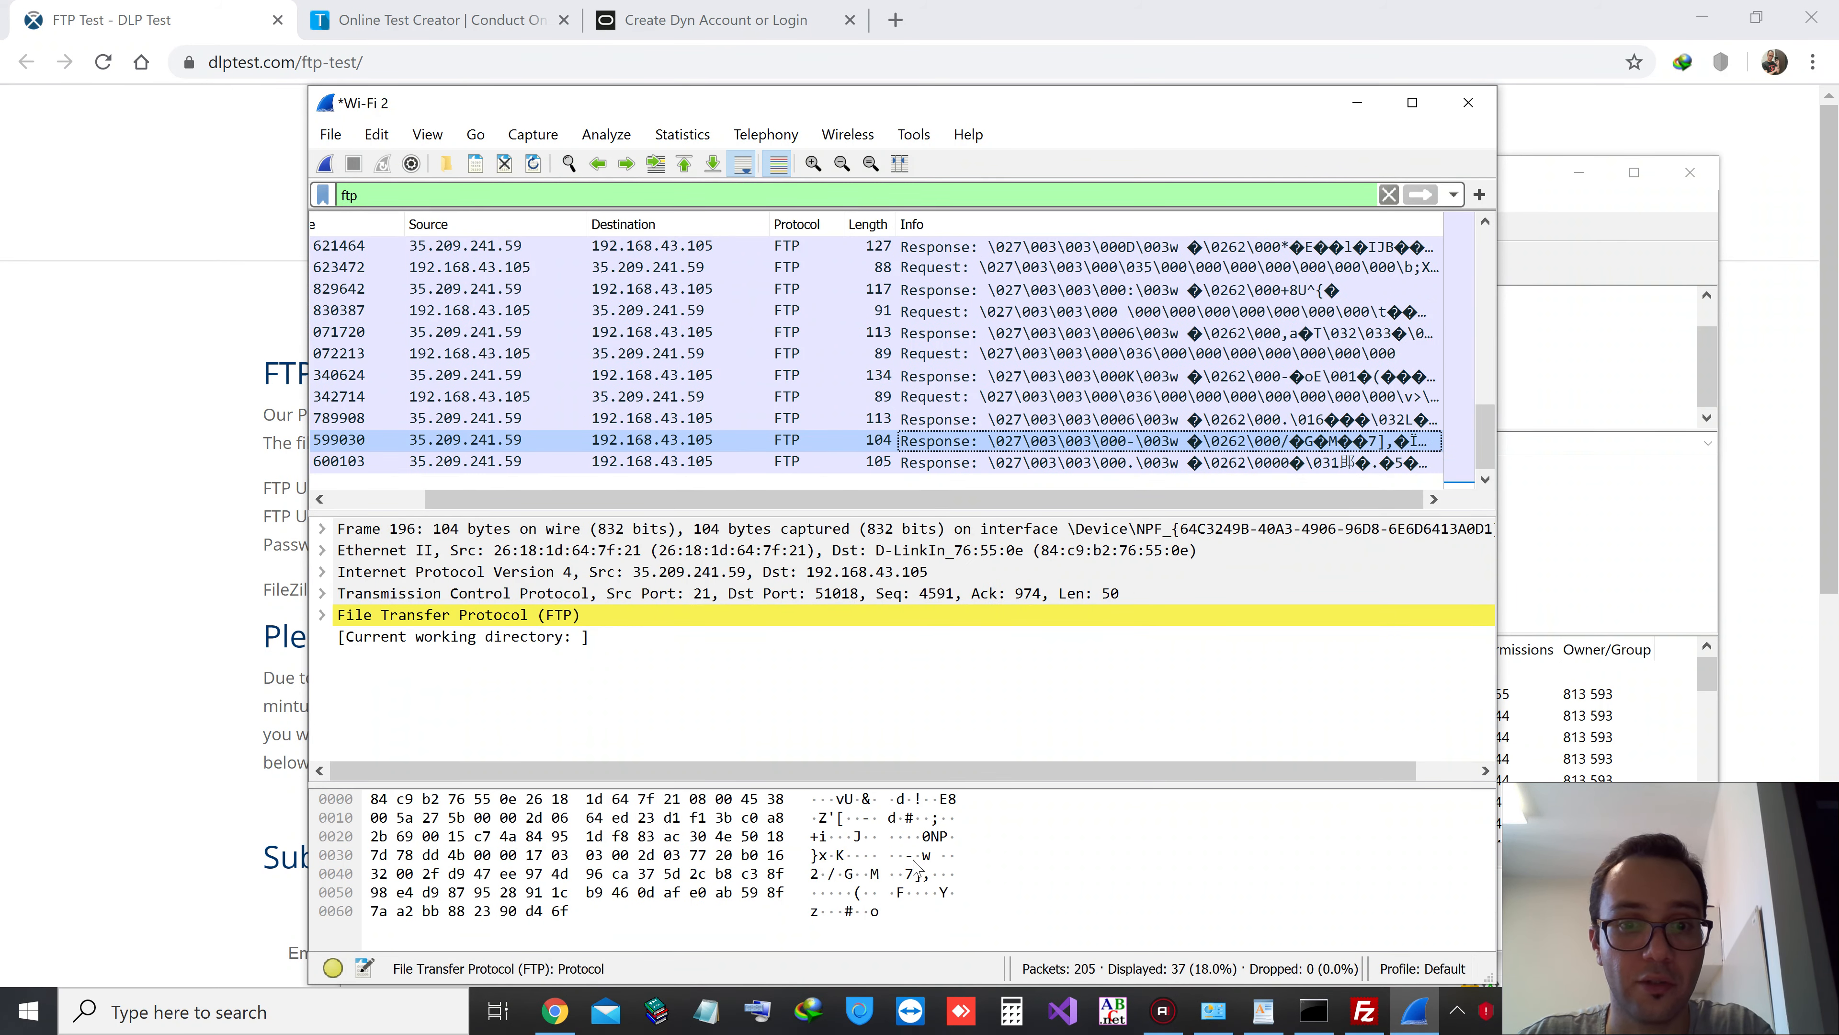
key(Up)
key(Up)
key(Up)
key(Up)
key(Up)
key(Up)
key(Up)
key(Up)
key(Up)
key(Up)
key(Up)
key(Up)
key(Up)
key(Up)
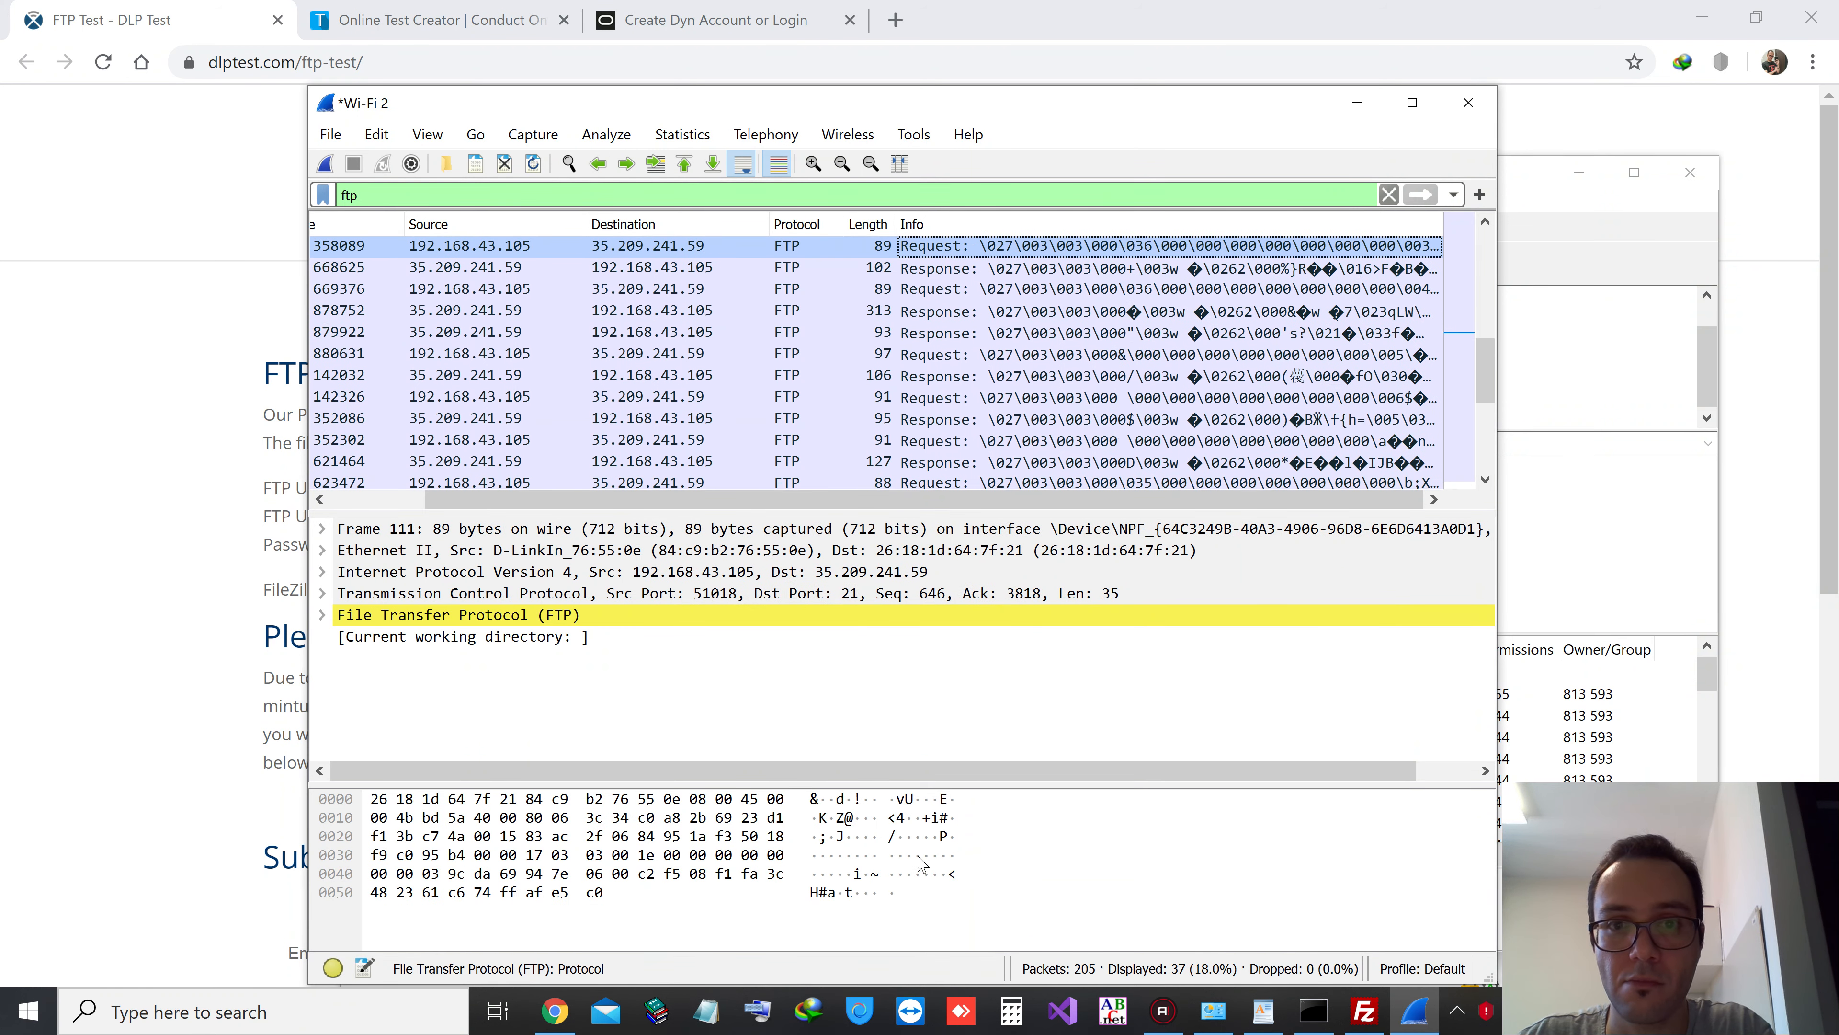
key(Up)
key(Up)
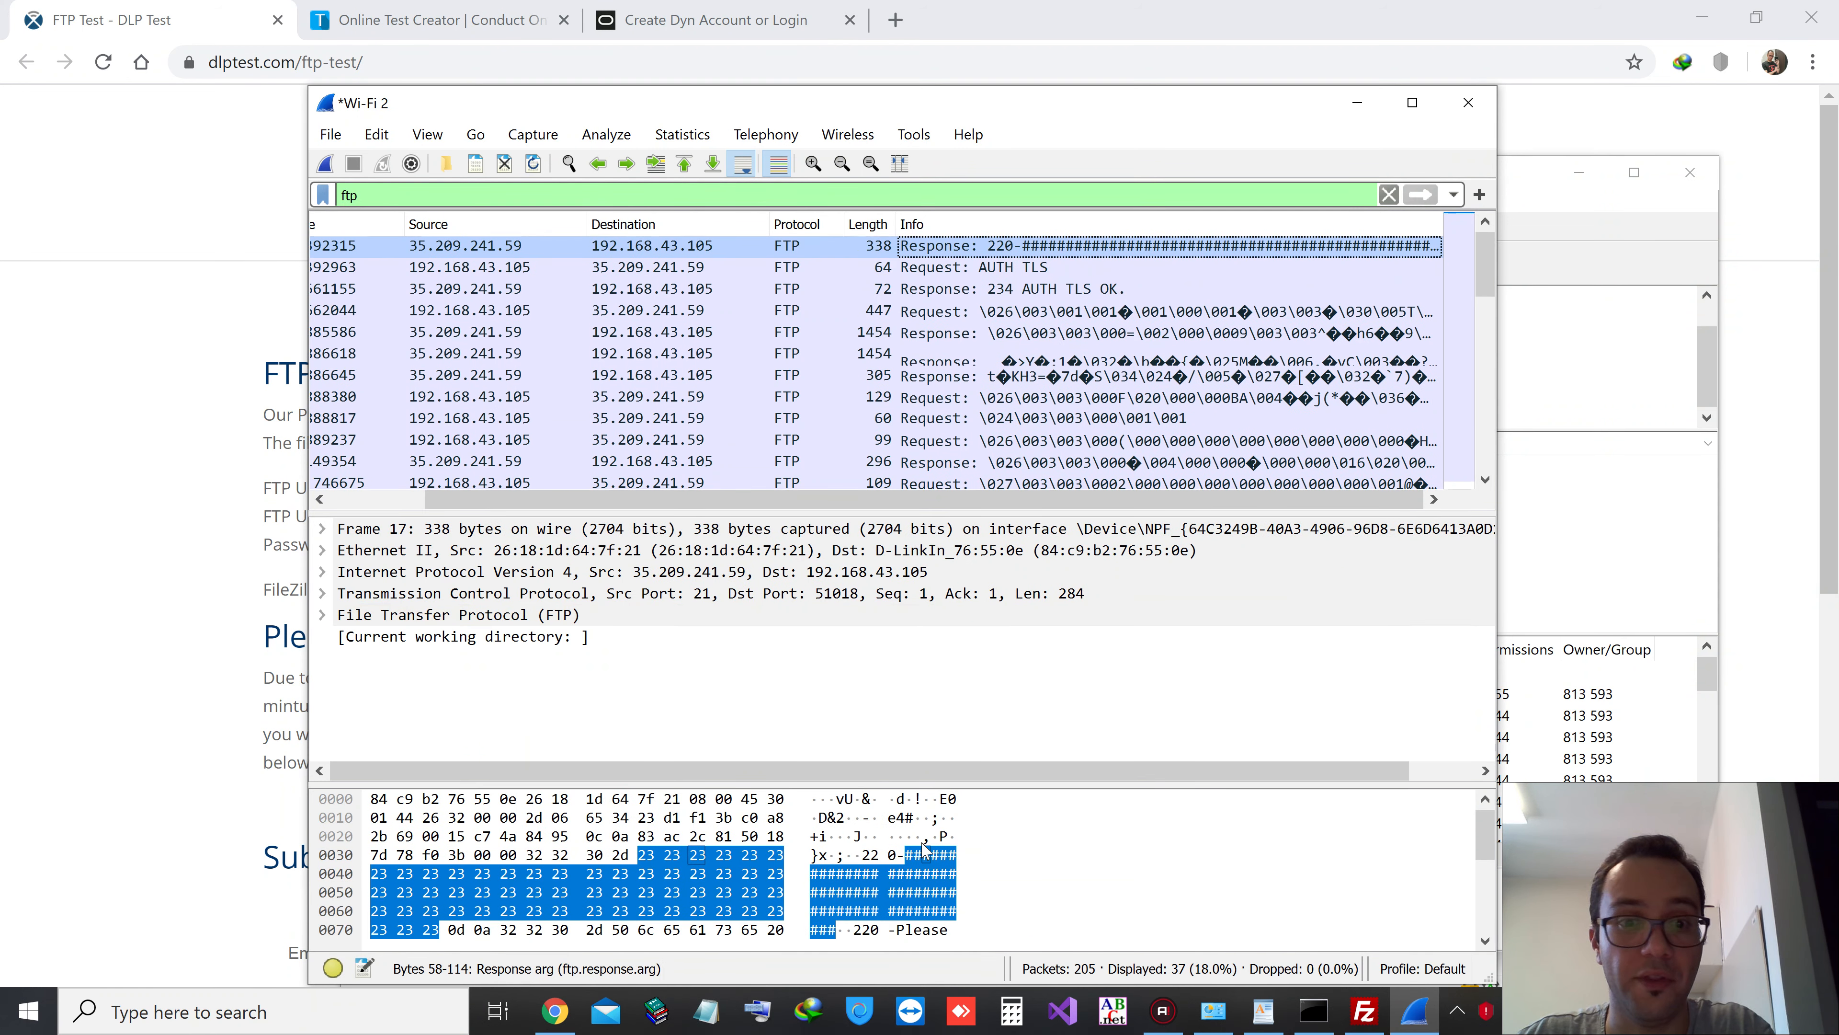
Close the FileZilla client and close the Wi-Fi 2 capture in Wireshark without saving its packets
click(1365, 1011)
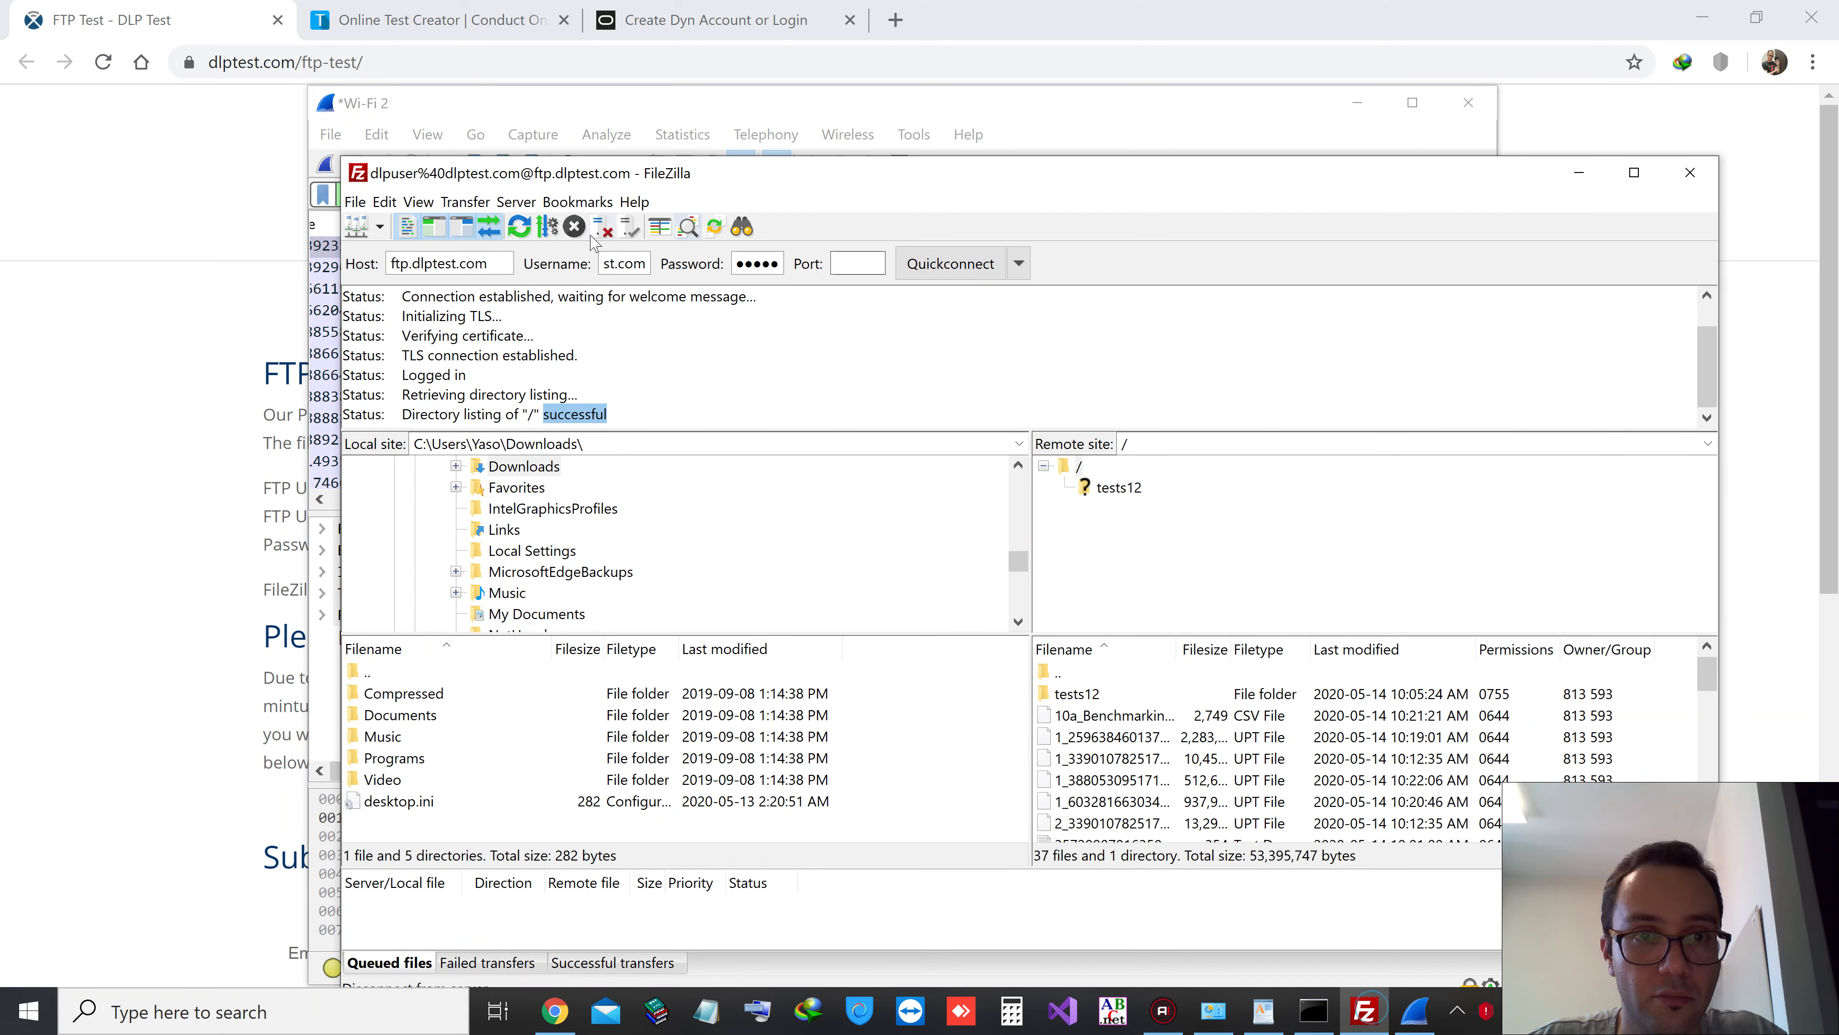
click(1690, 174)
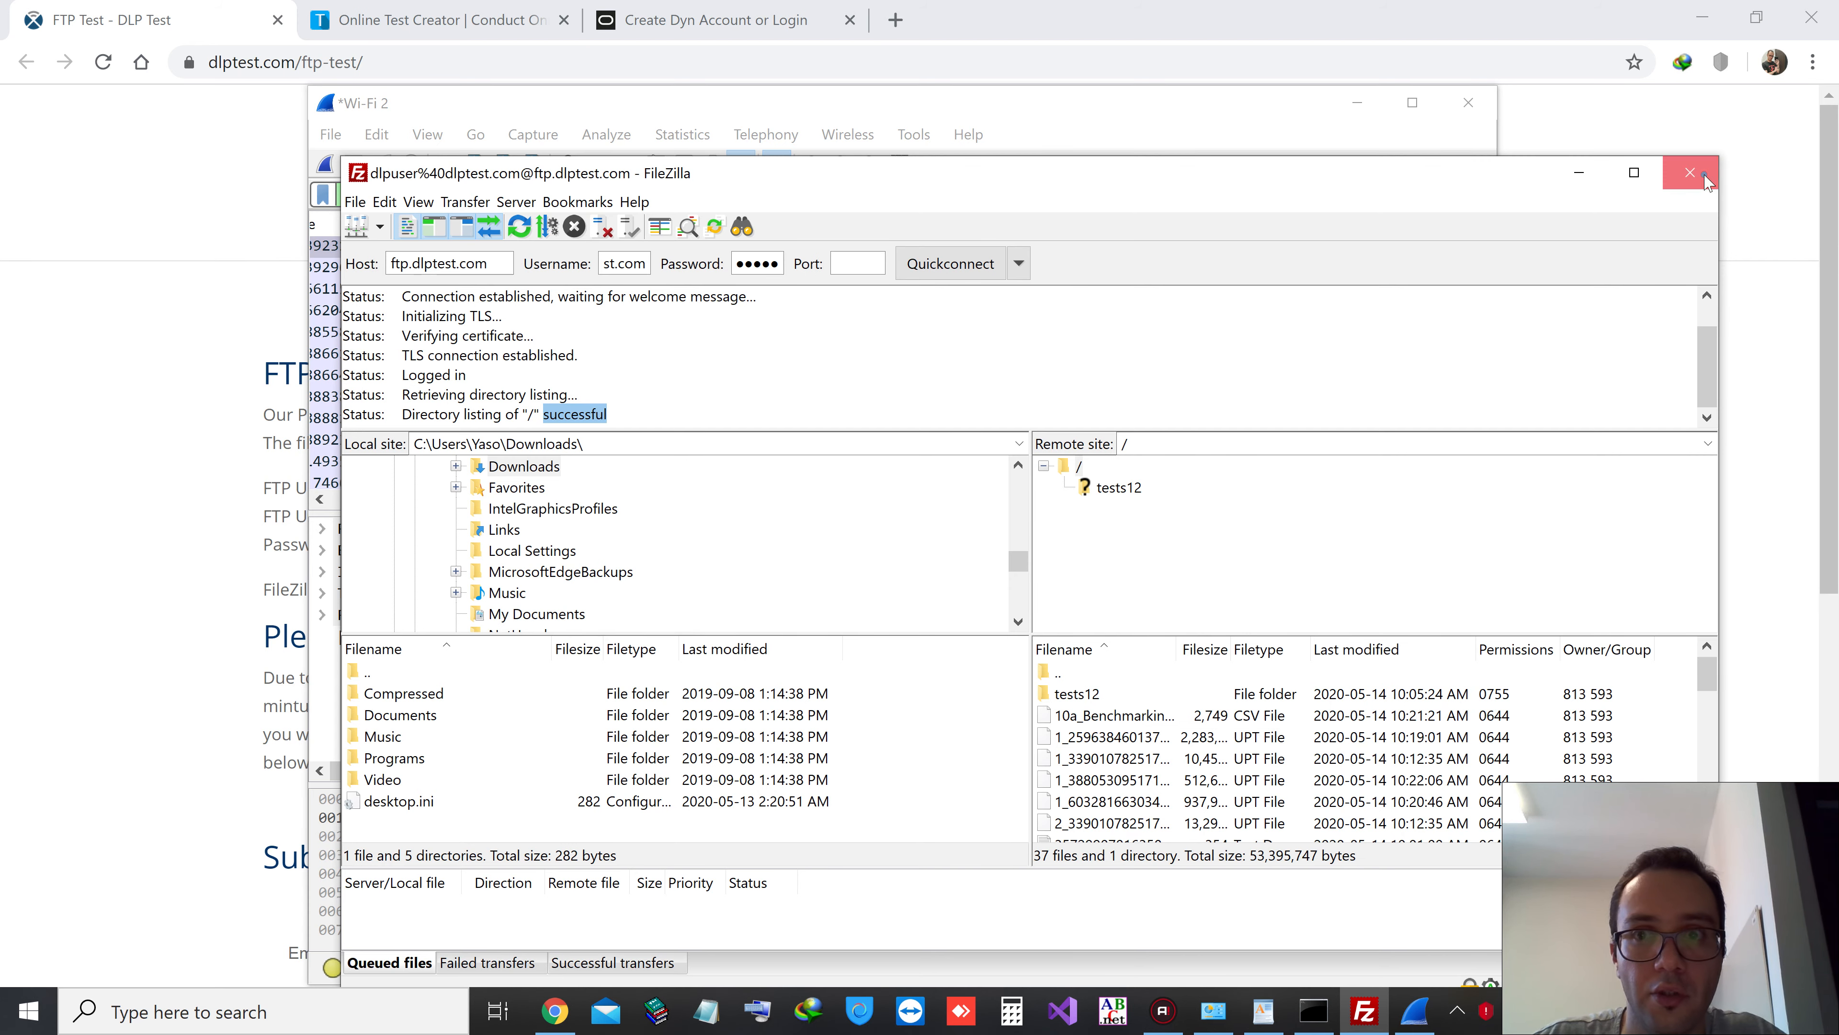
click(330, 135)
click(408, 274)
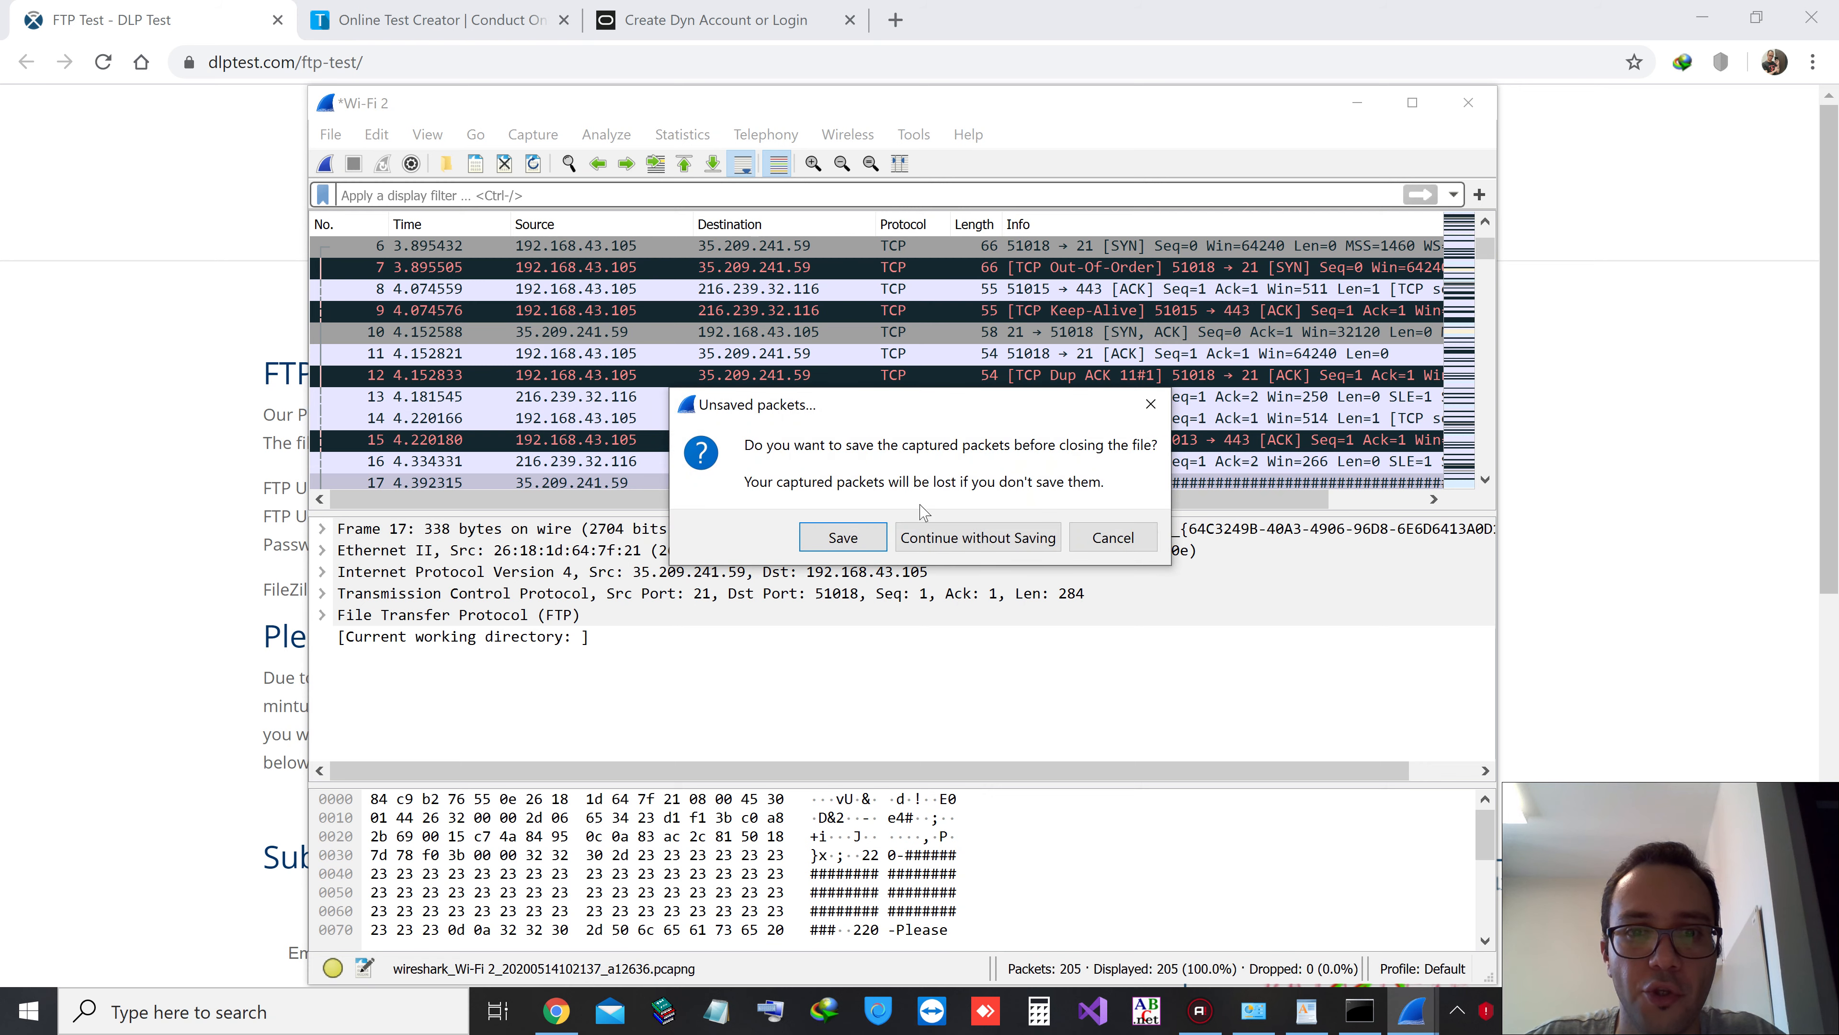
click(958, 542)
Switch to the WordPad protocol list and highlight the HTTP entry
click(1307, 1011)
drag(881, 598, 995, 630)
click(1014, 615)
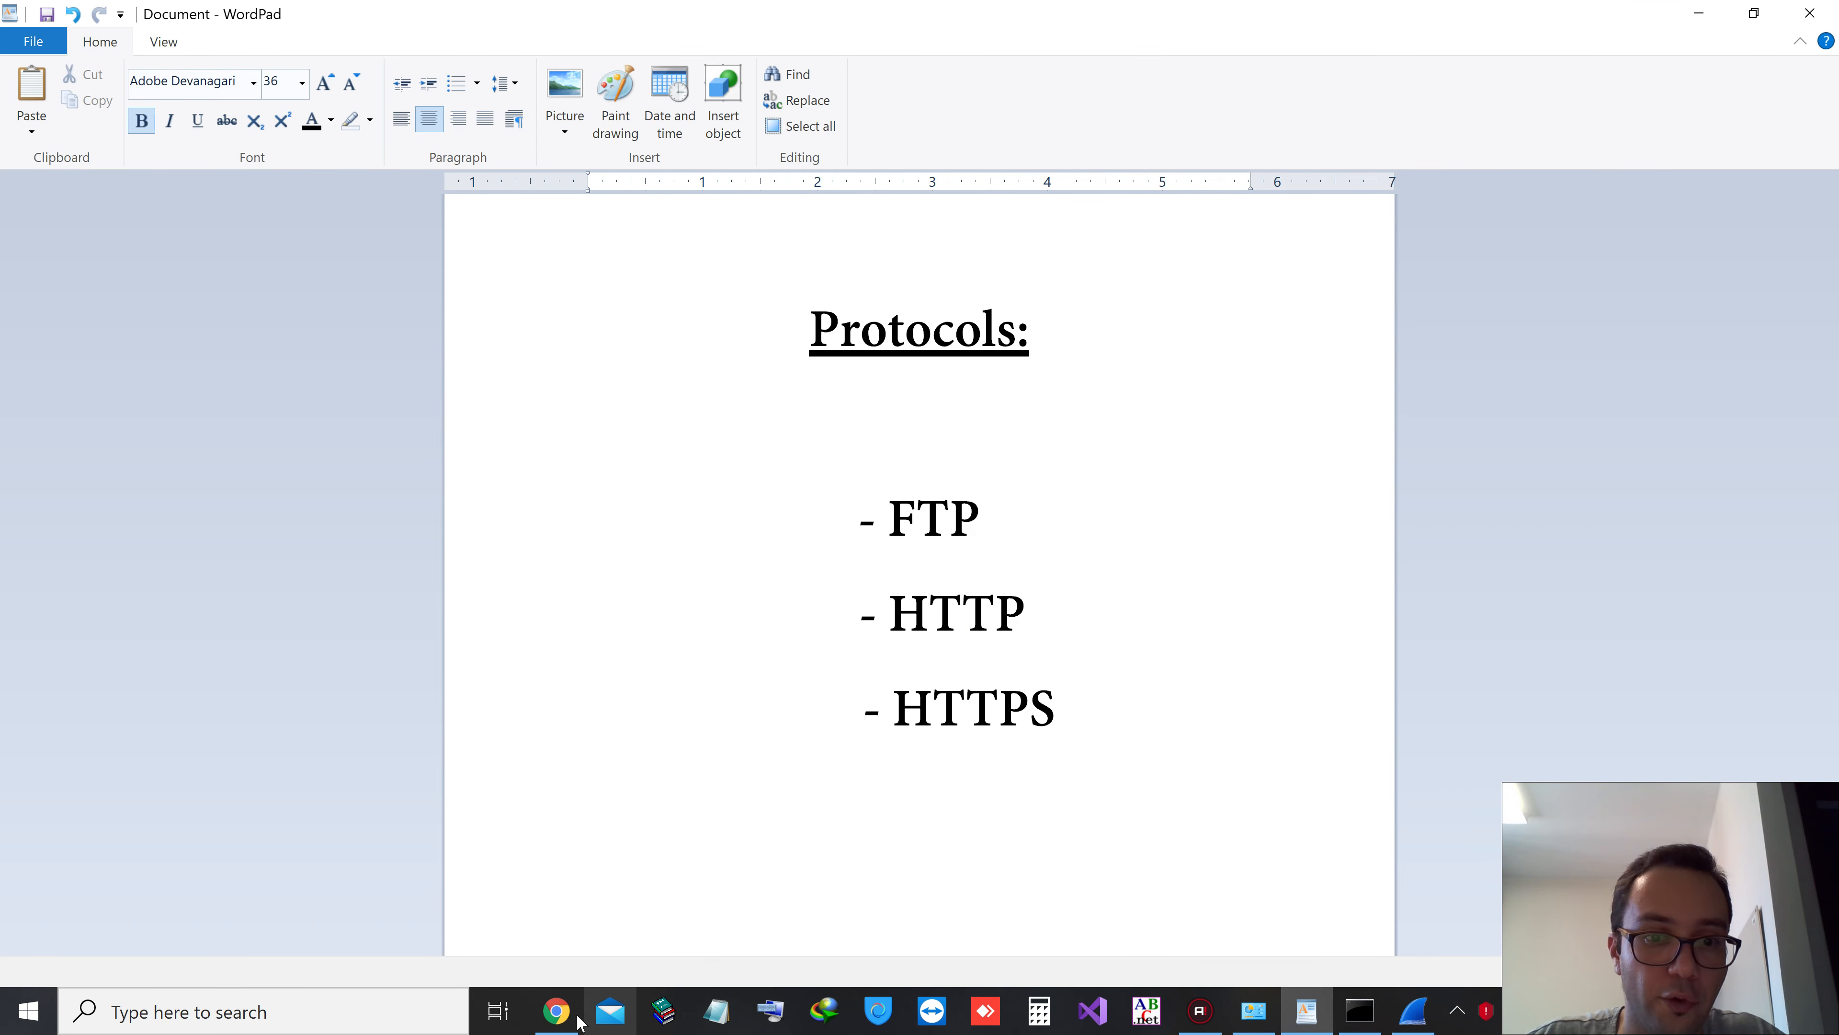
Switch to the TestYou page in Chrome and check whether its site address uses a secure connection
click(556, 1011)
click(497, 10)
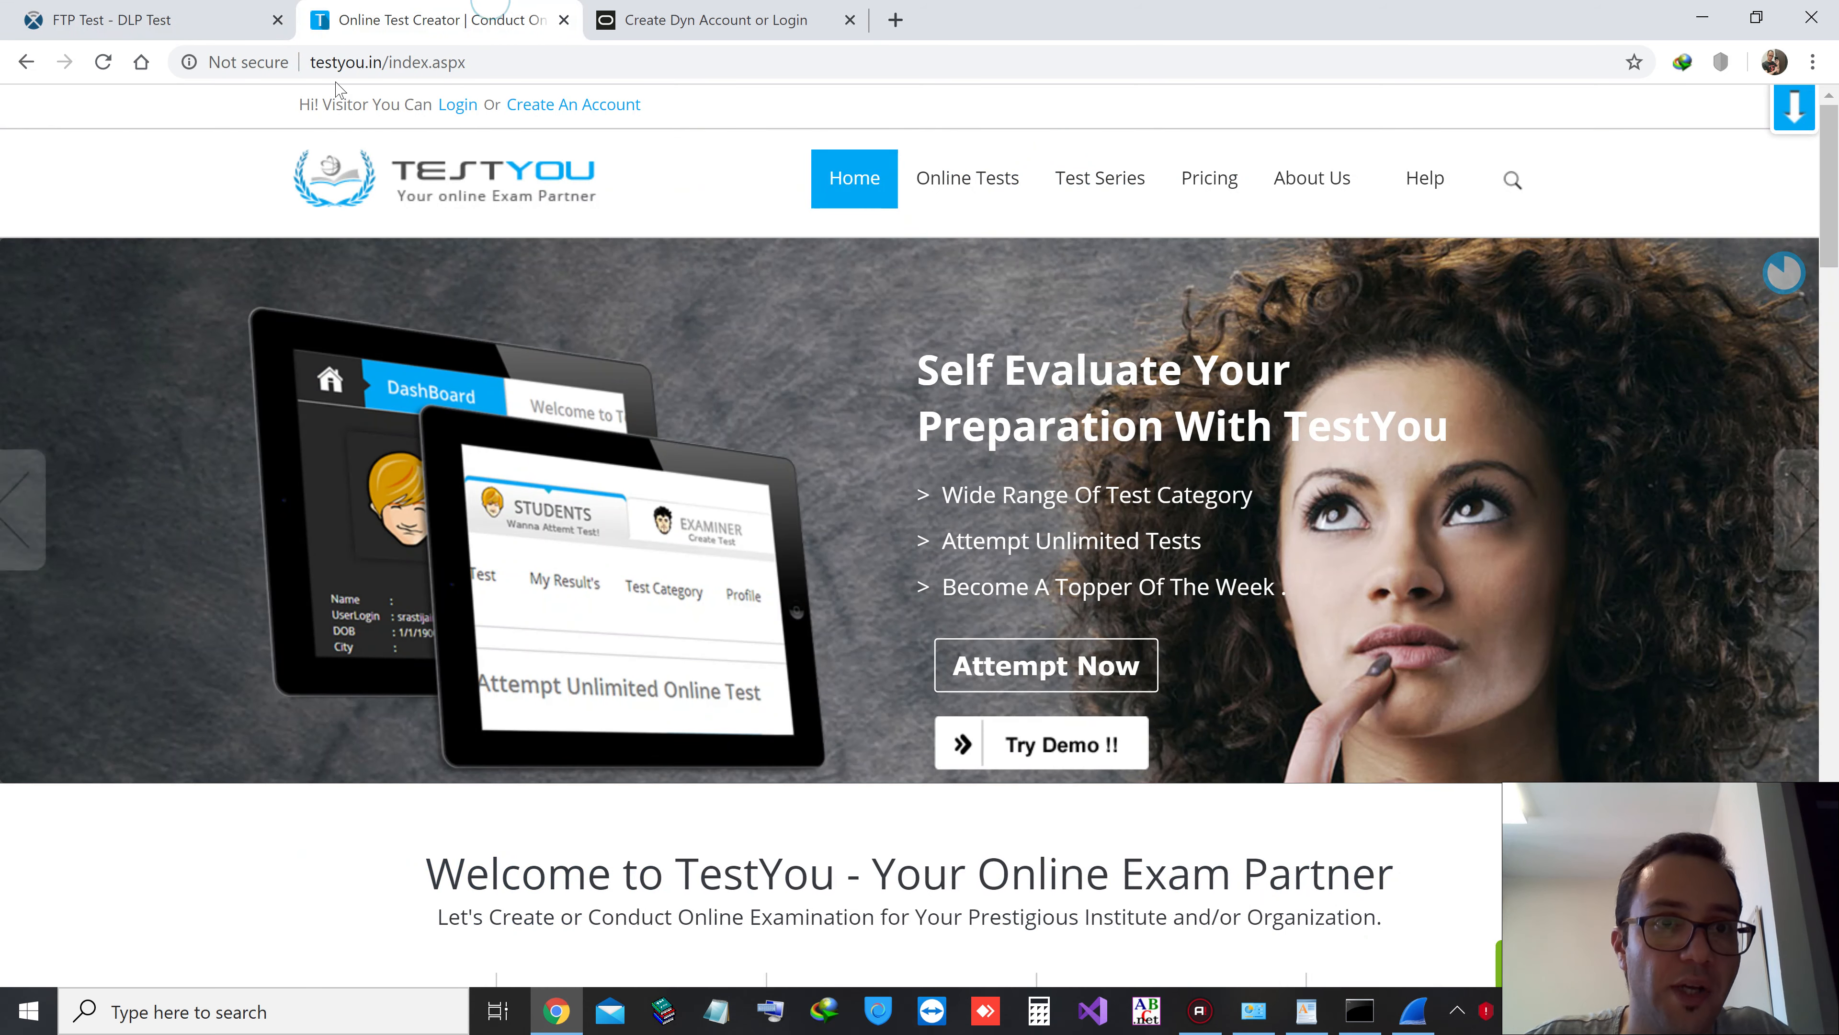
click(333, 64)
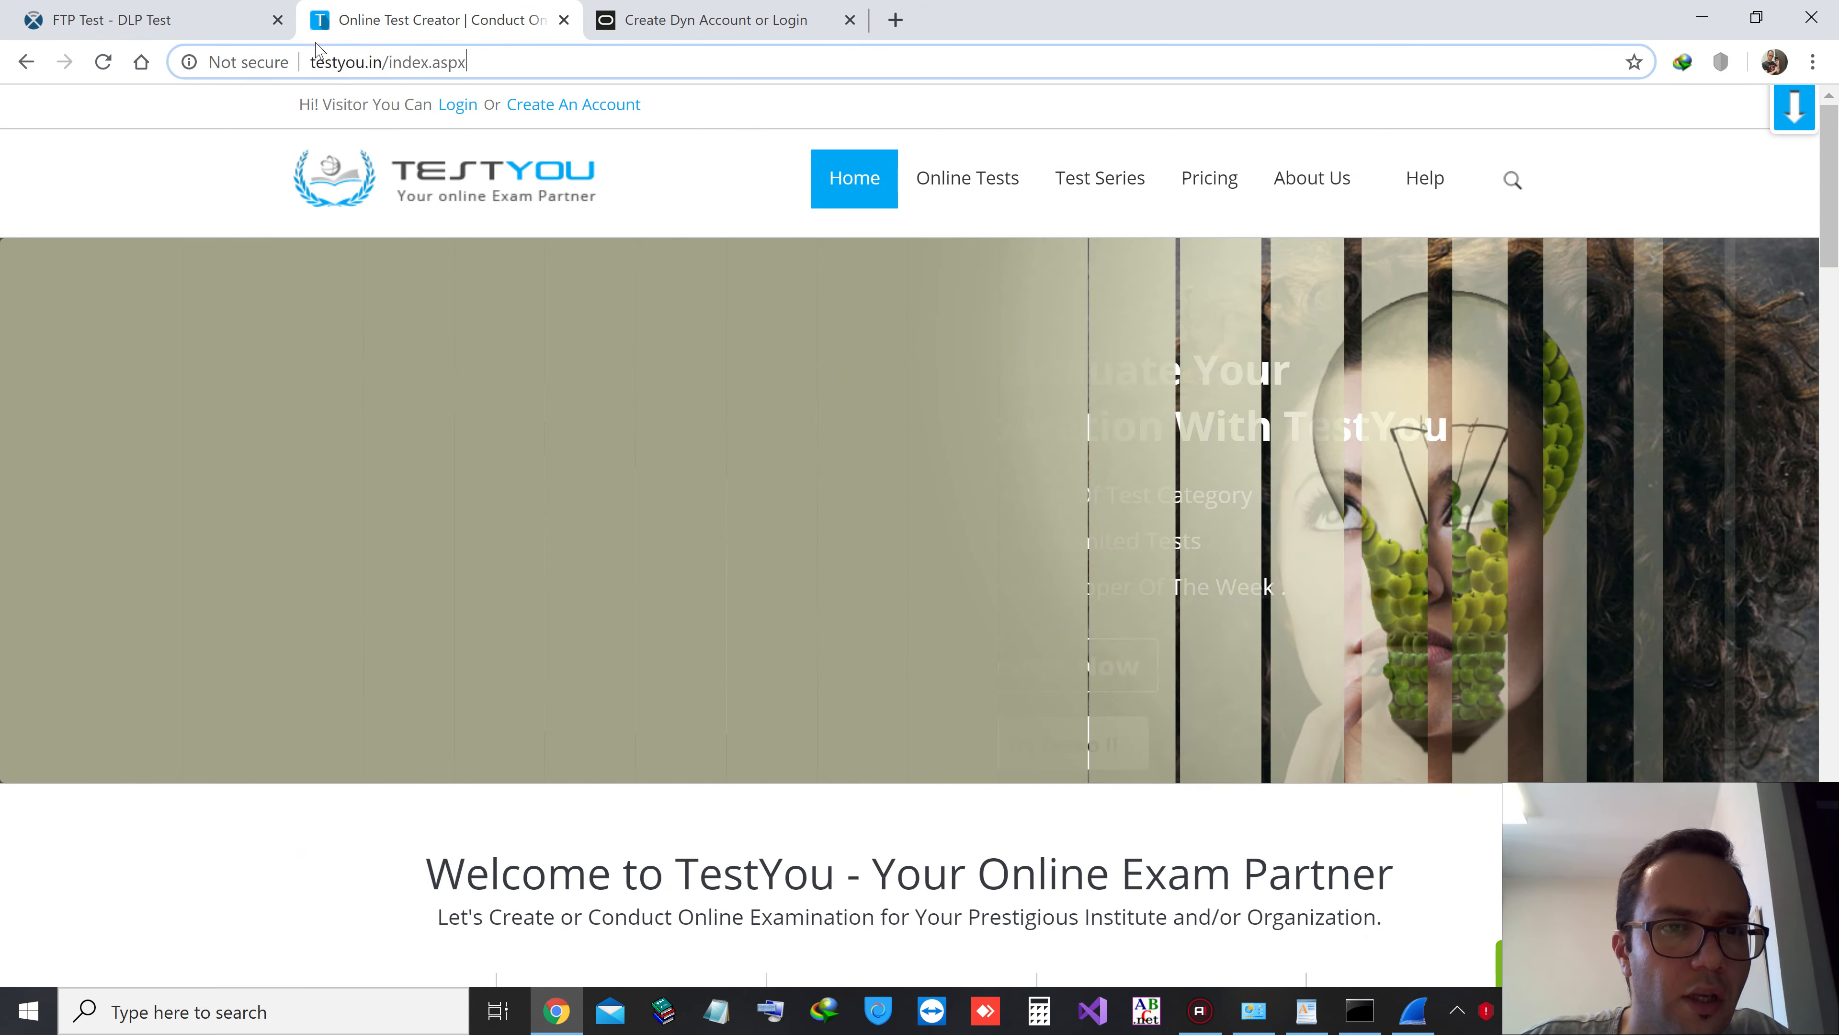
click(334, 64)
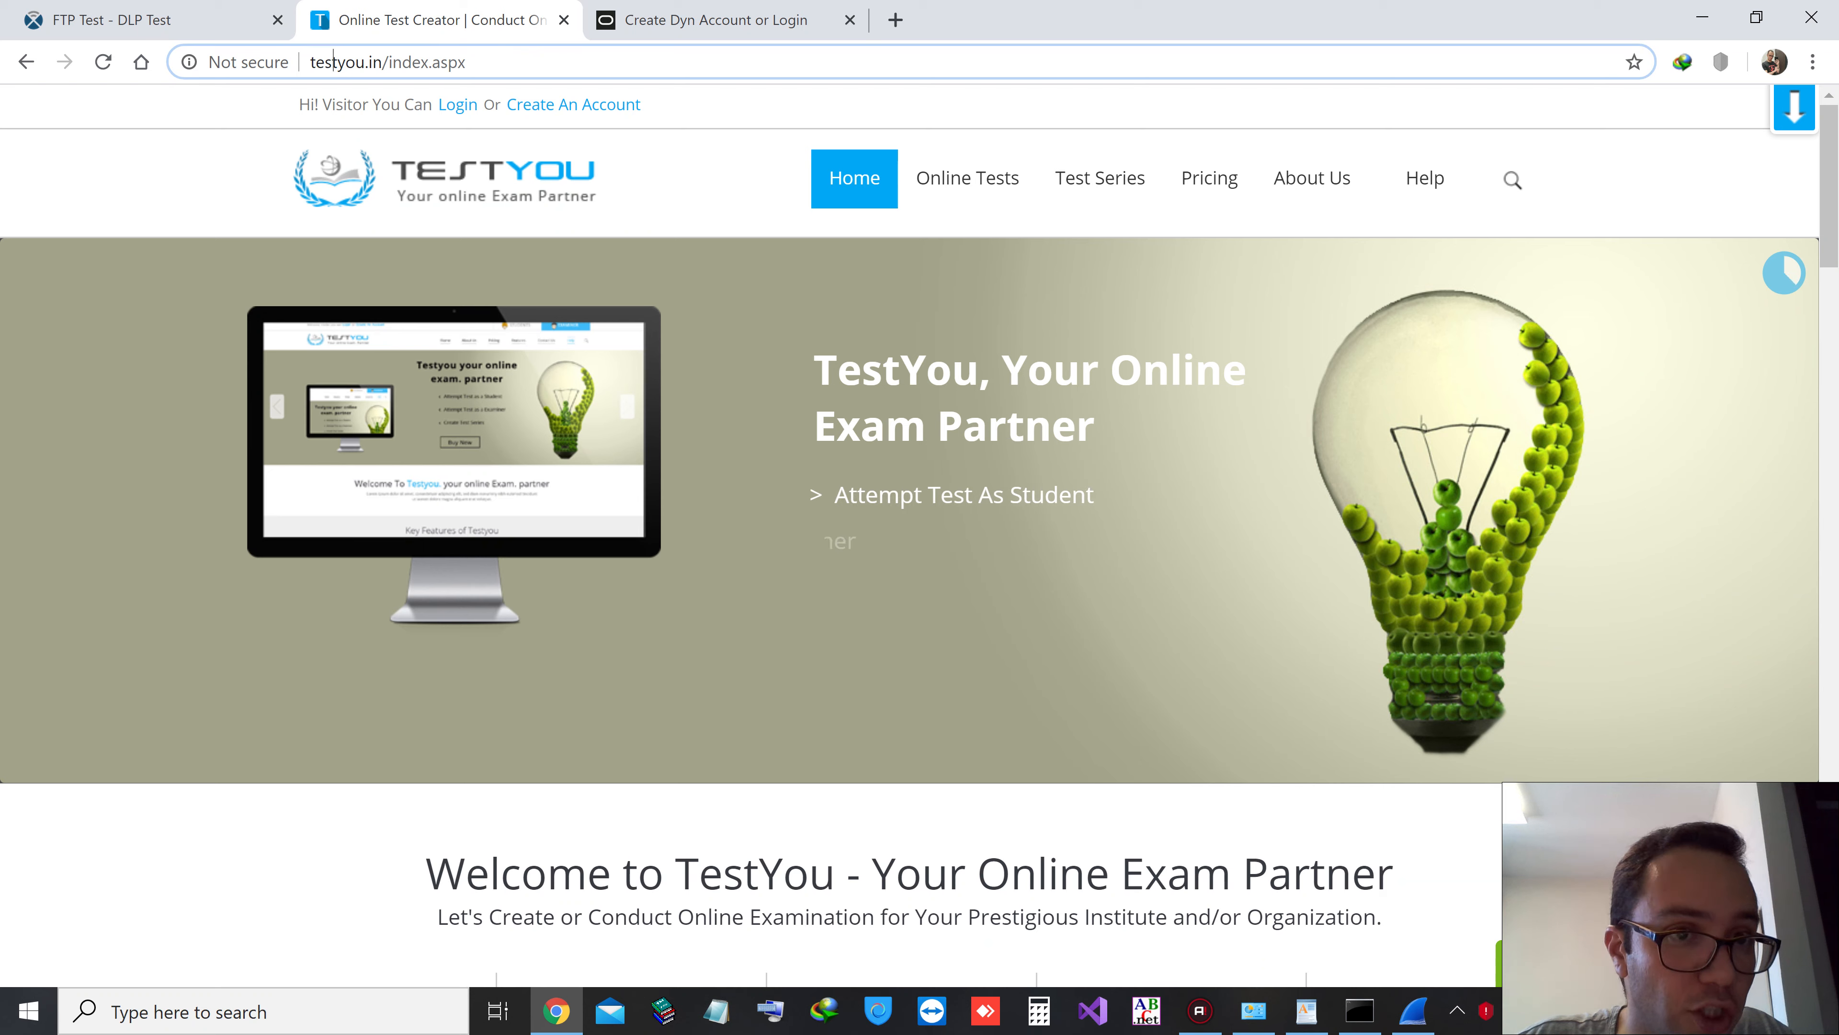
Open the TestYou login form, fill in the saved login ID and enter the account password
click(452, 109)
click(780, 486)
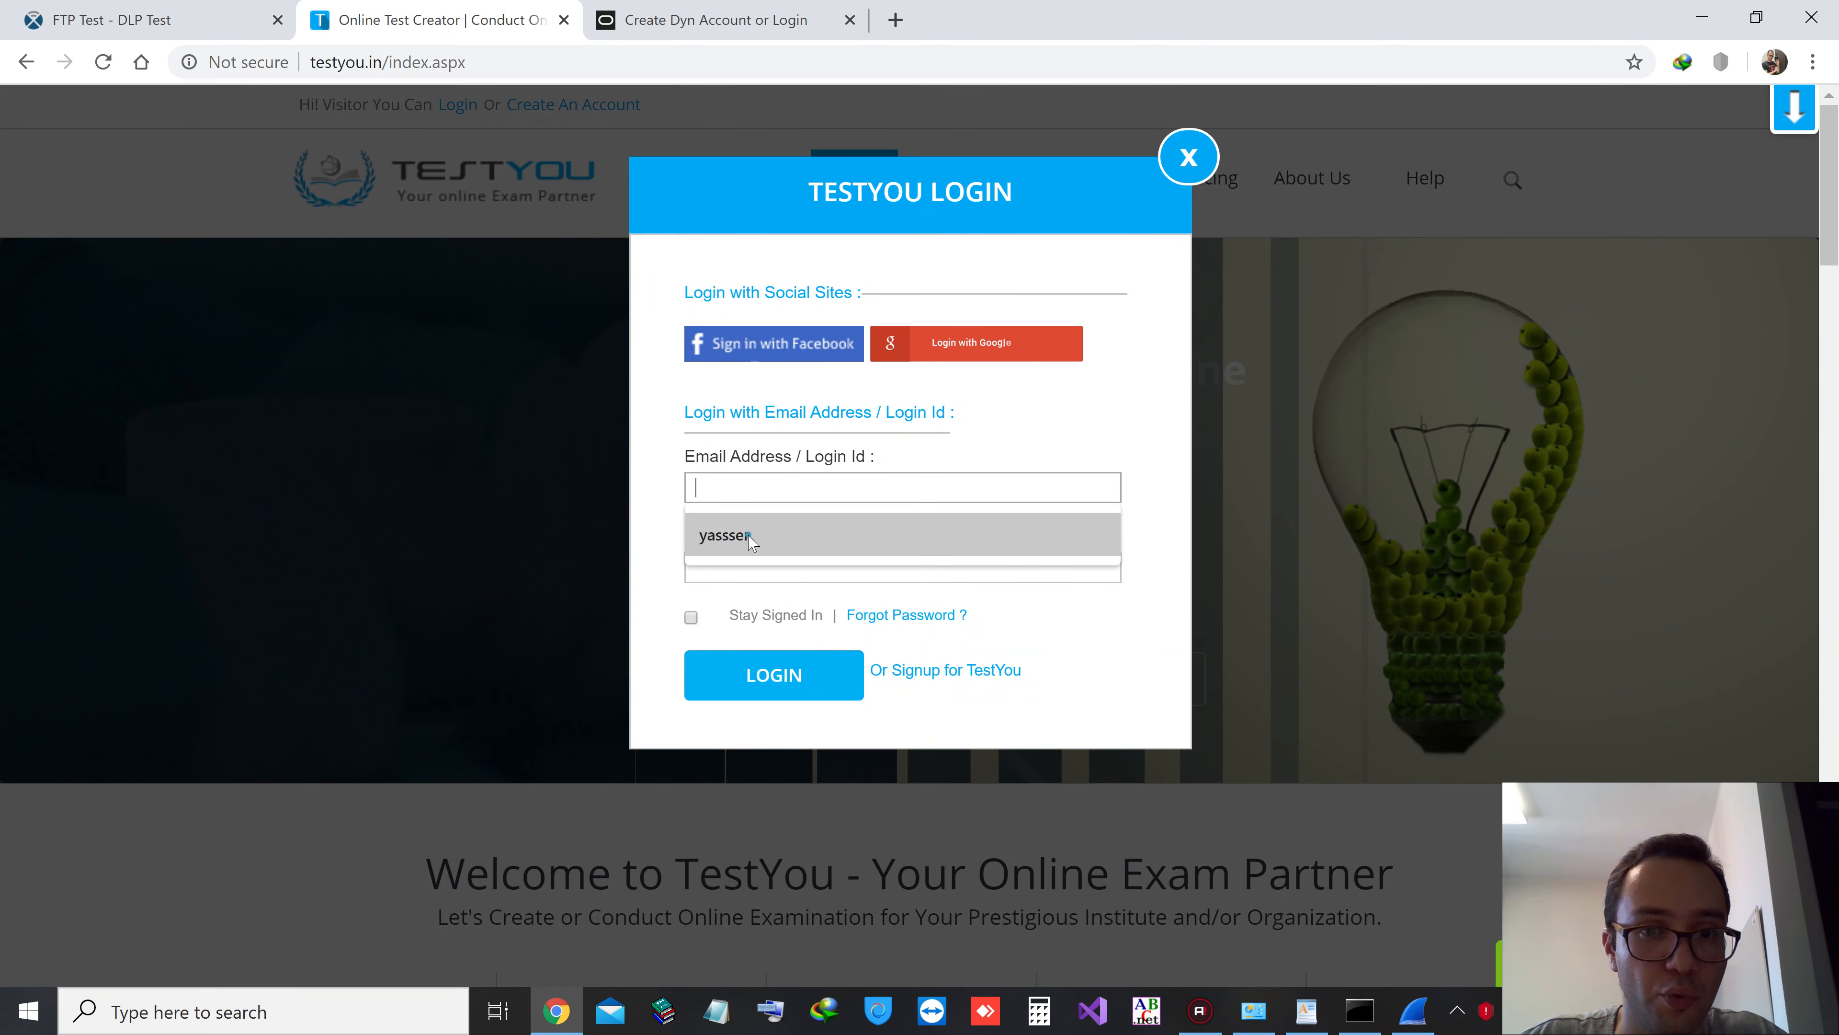
click(742, 534)
click(726, 567)
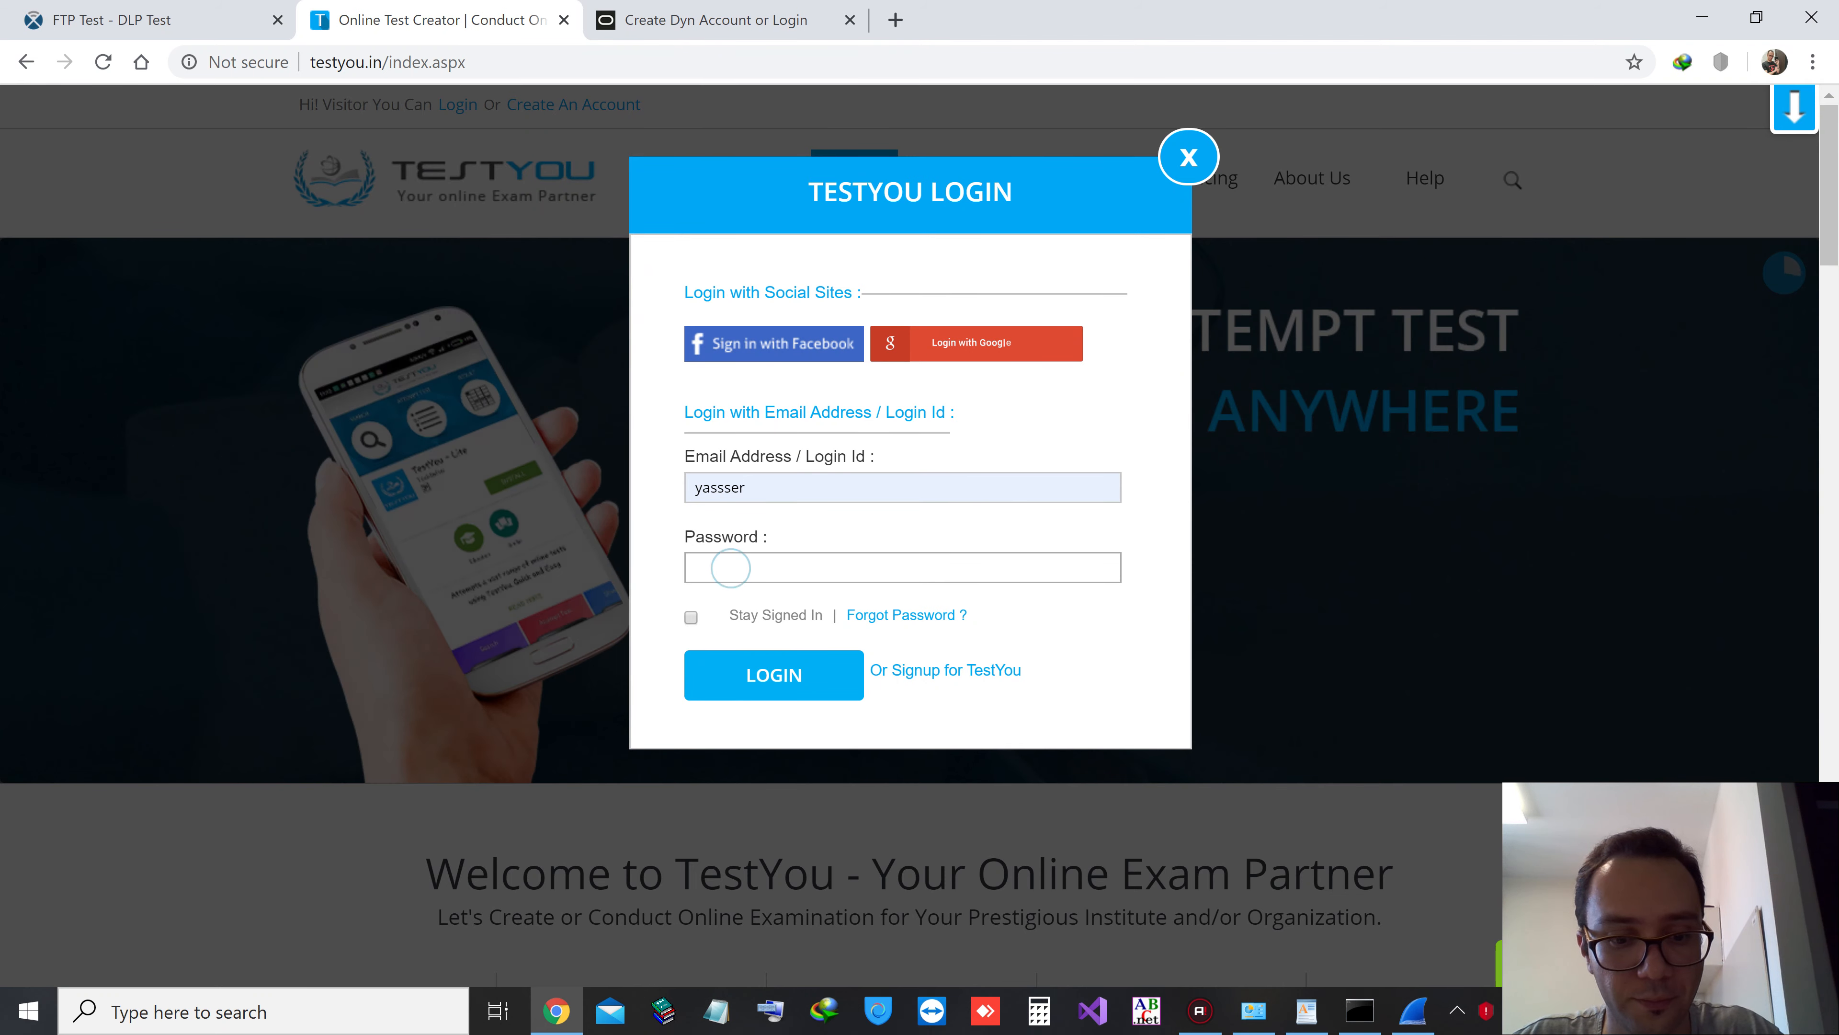
text(•••)
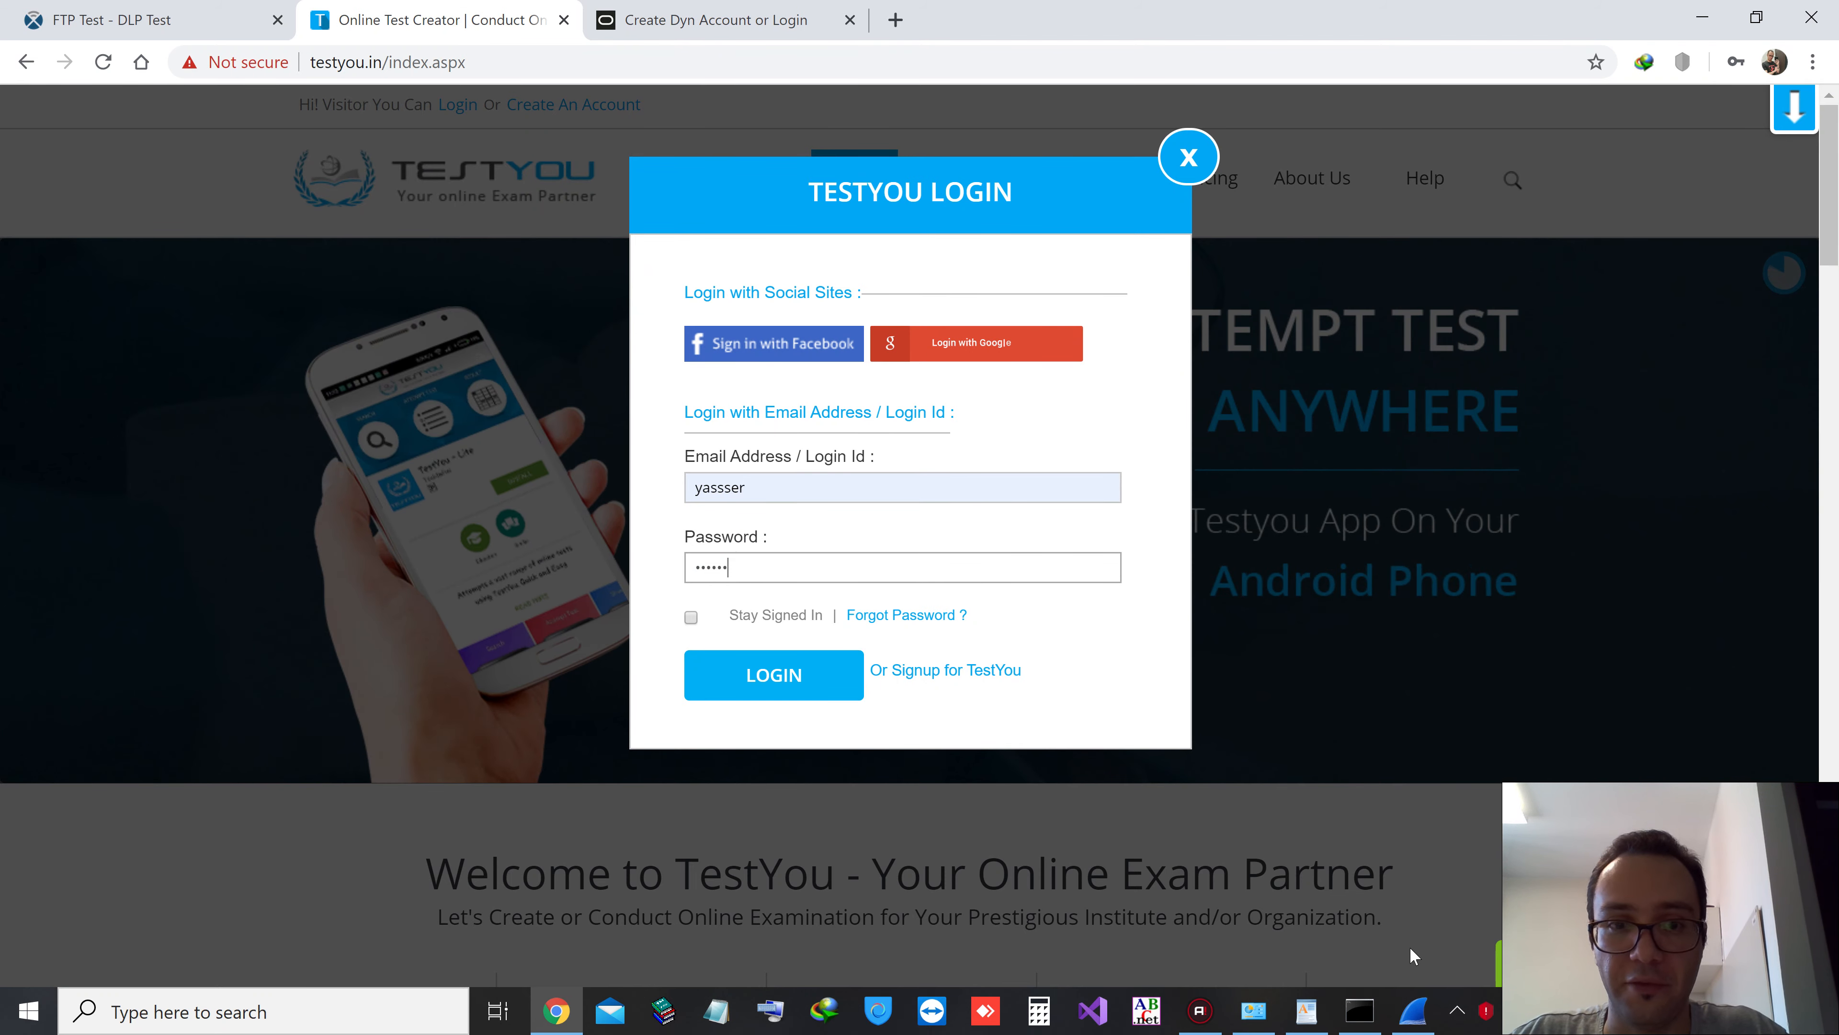
Switch to Wireshark and start a new live capture on the Wi-Fi 2 interface
click(1413, 1011)
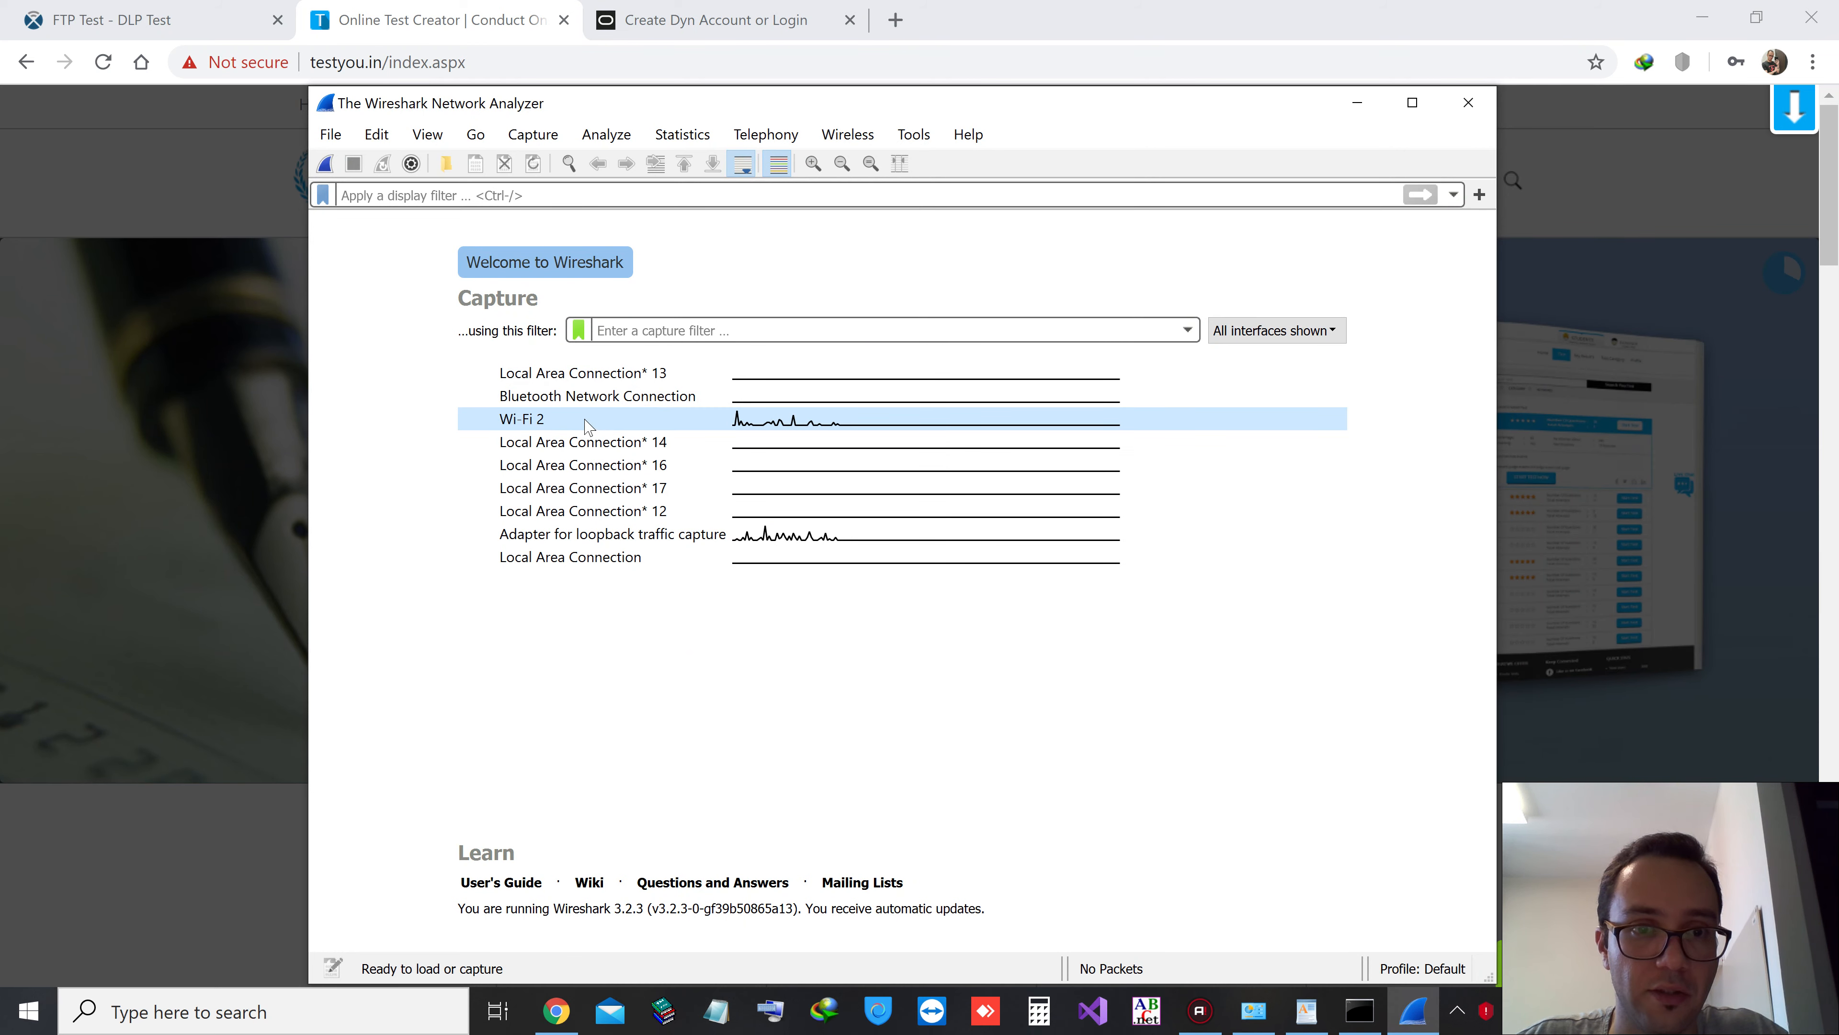
double_click(525, 426)
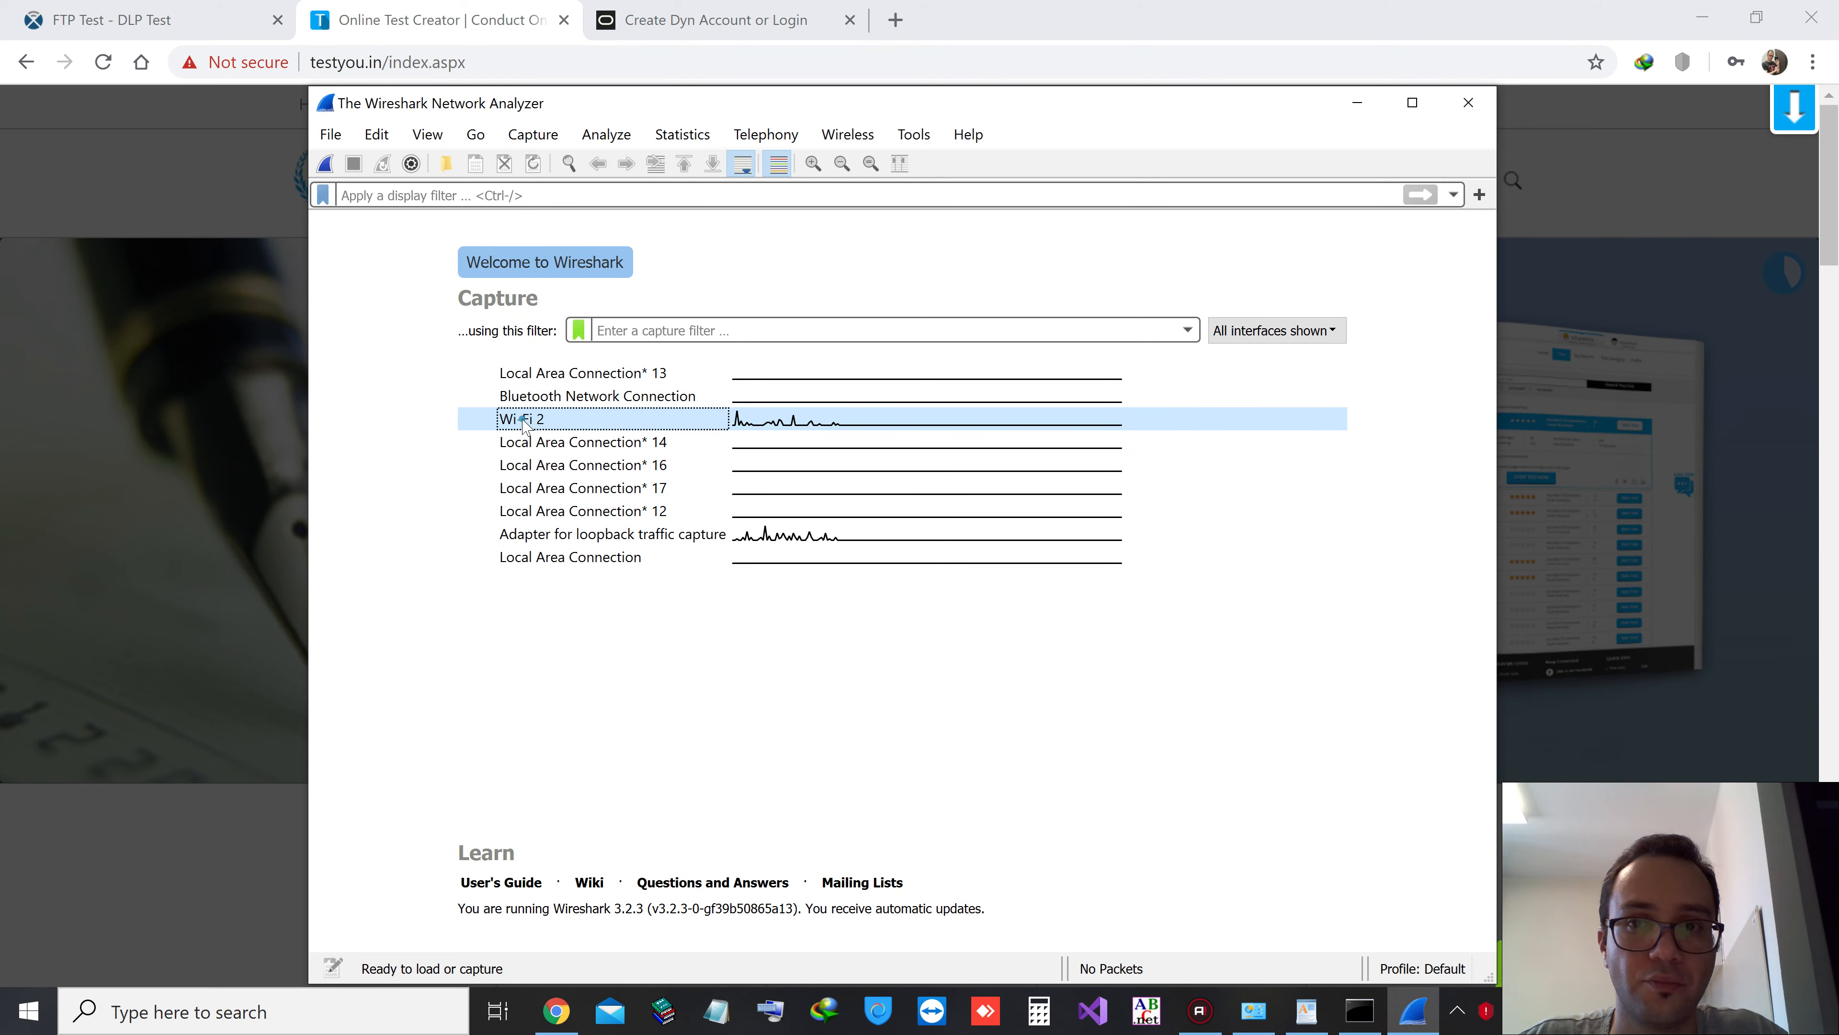
Return to the TestYou page in the browser, enter the correct account password and log in
click(1358, 105)
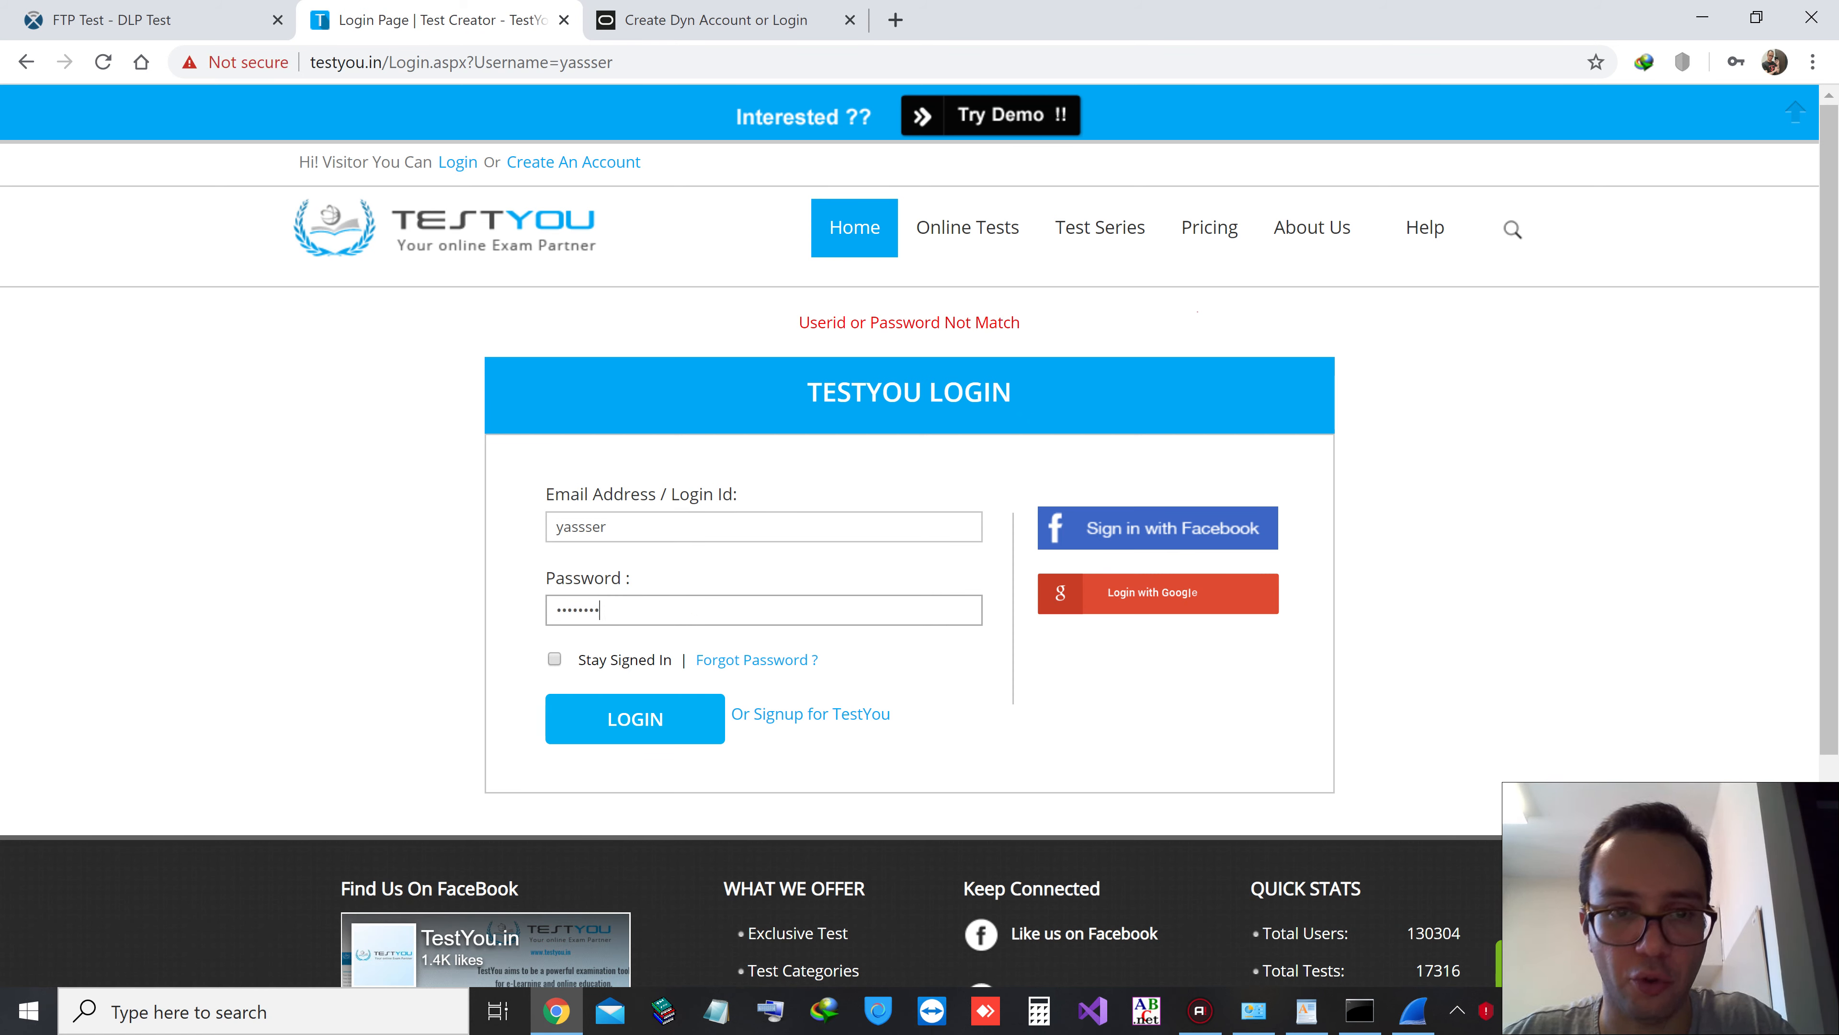
click(602, 717)
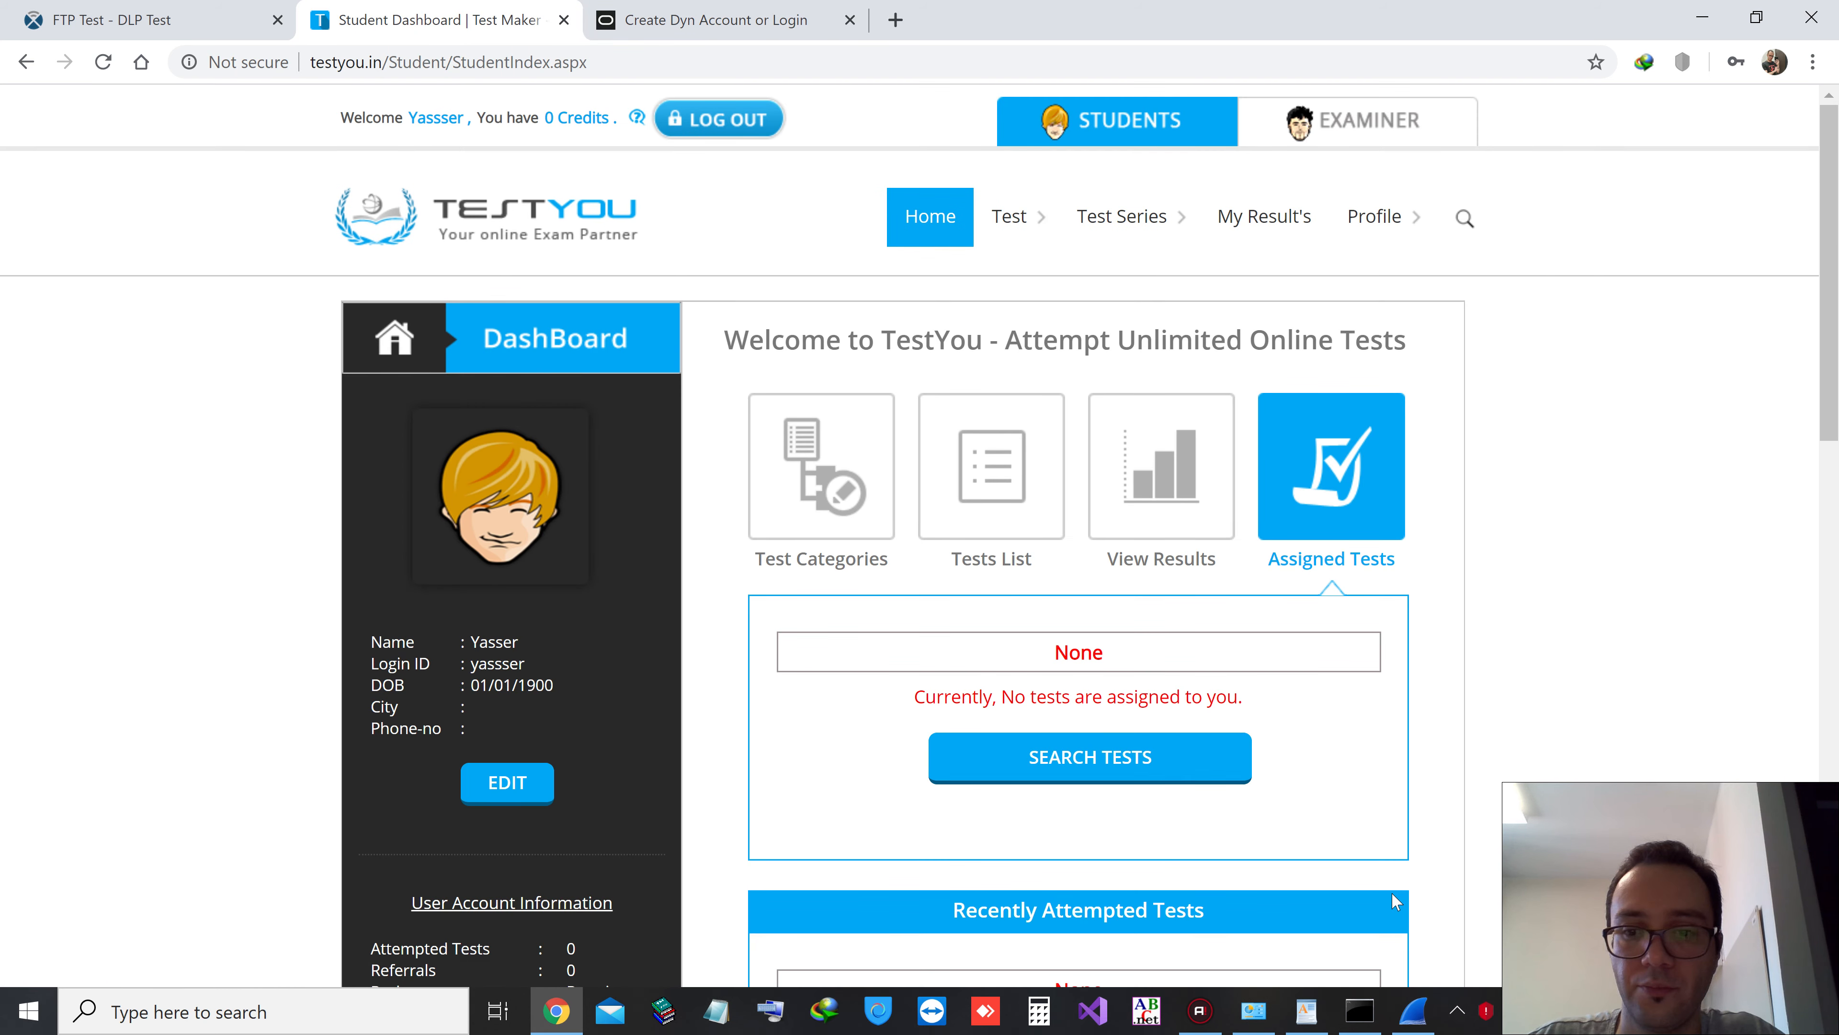
Switch back to Wireshark, stop the Wi-Fi 2 capture and filter the captured packets by http
click(1413, 1011)
click(358, 165)
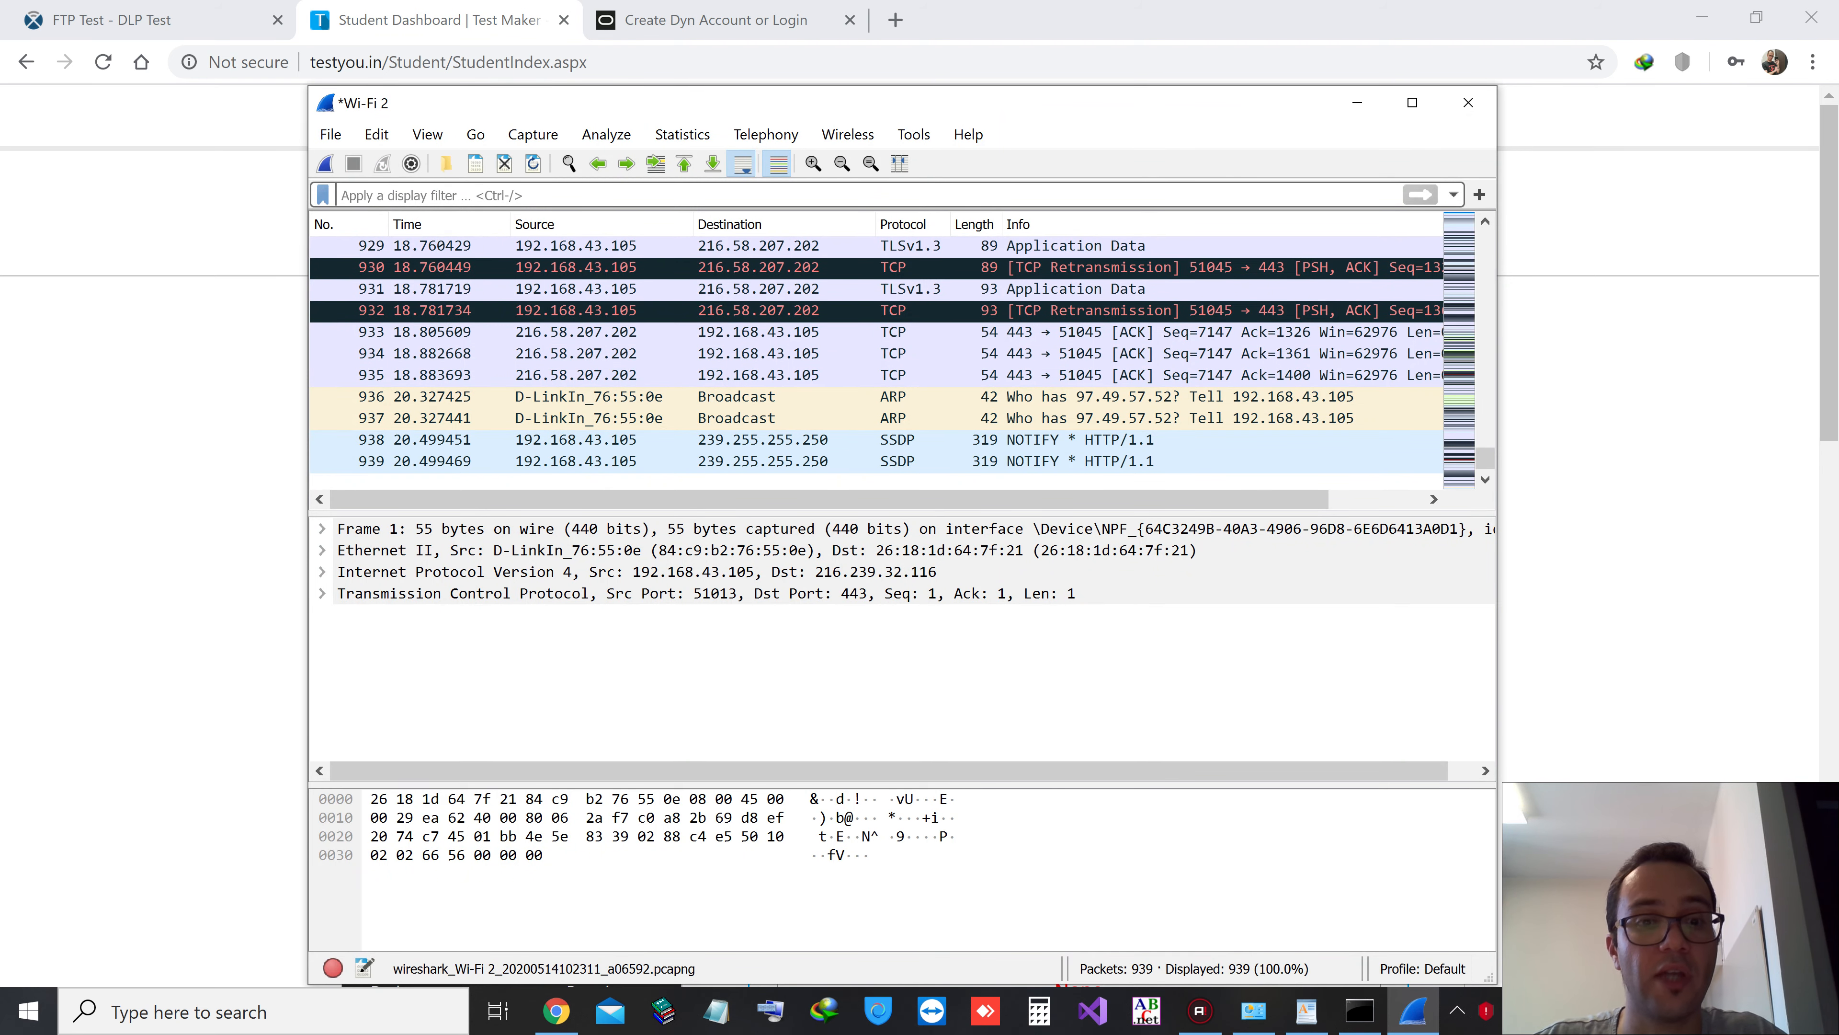
text(http)
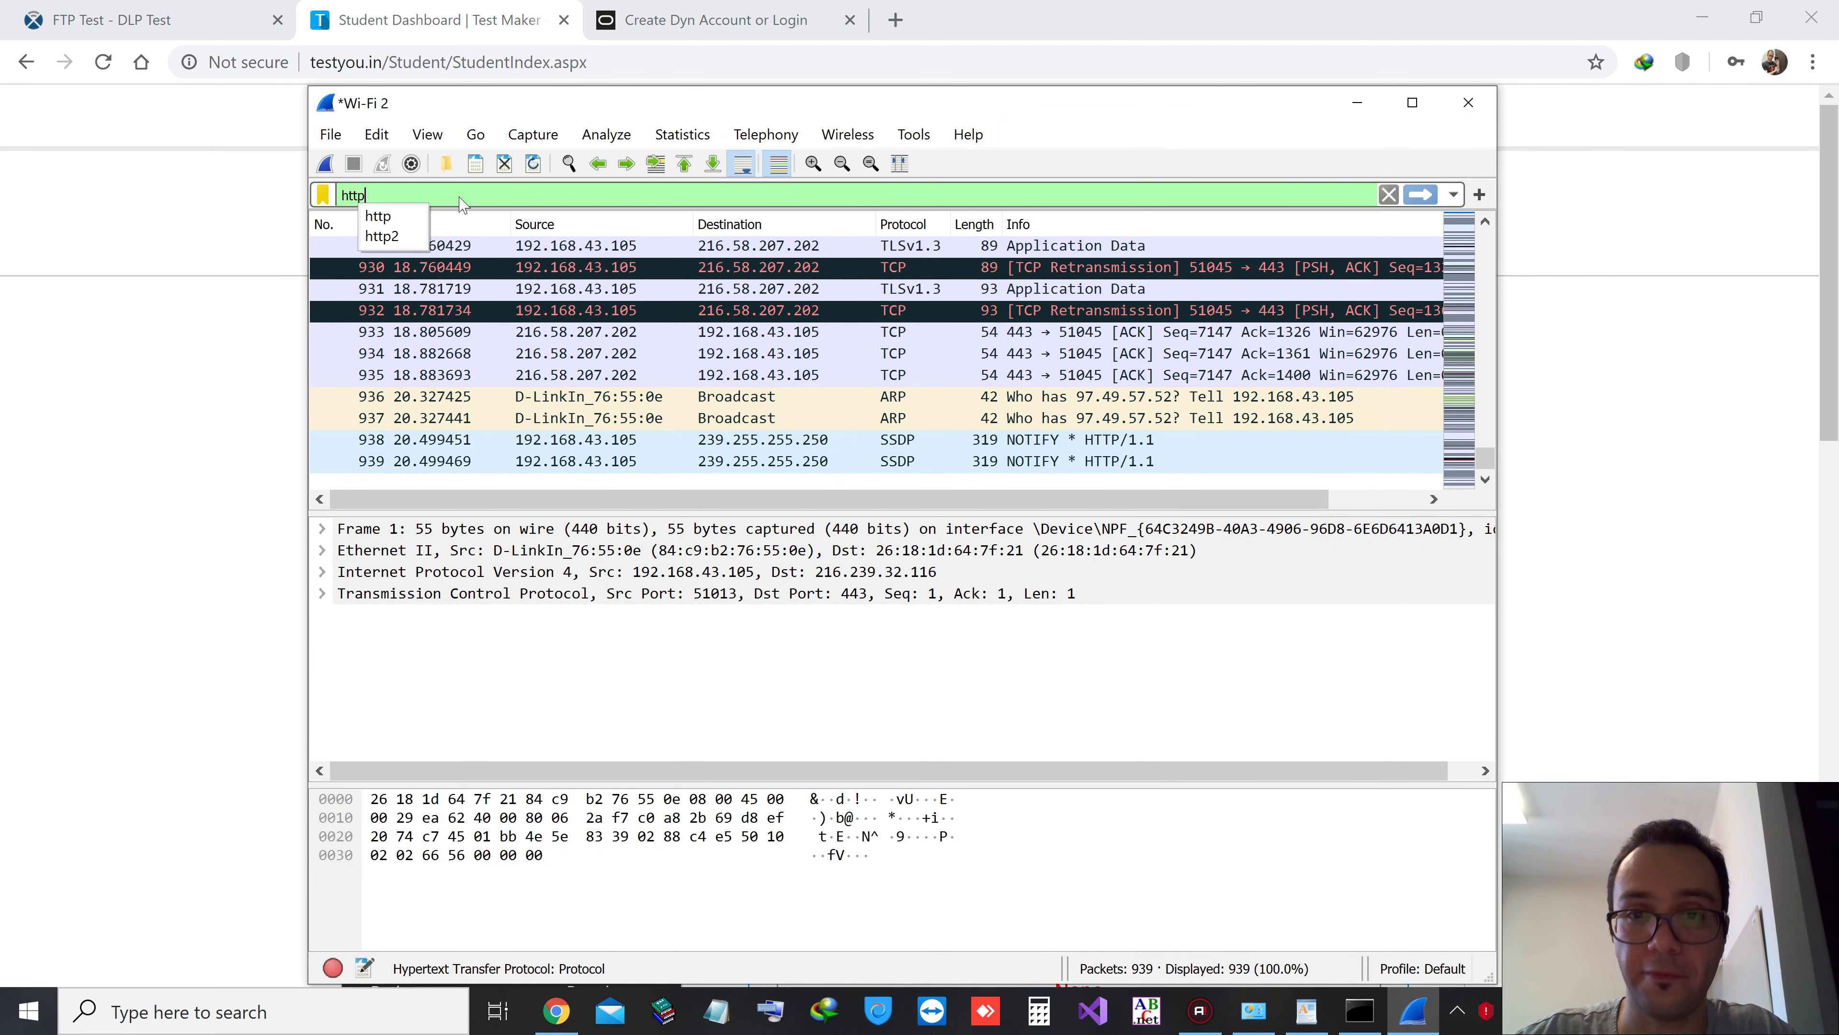
key(Return)
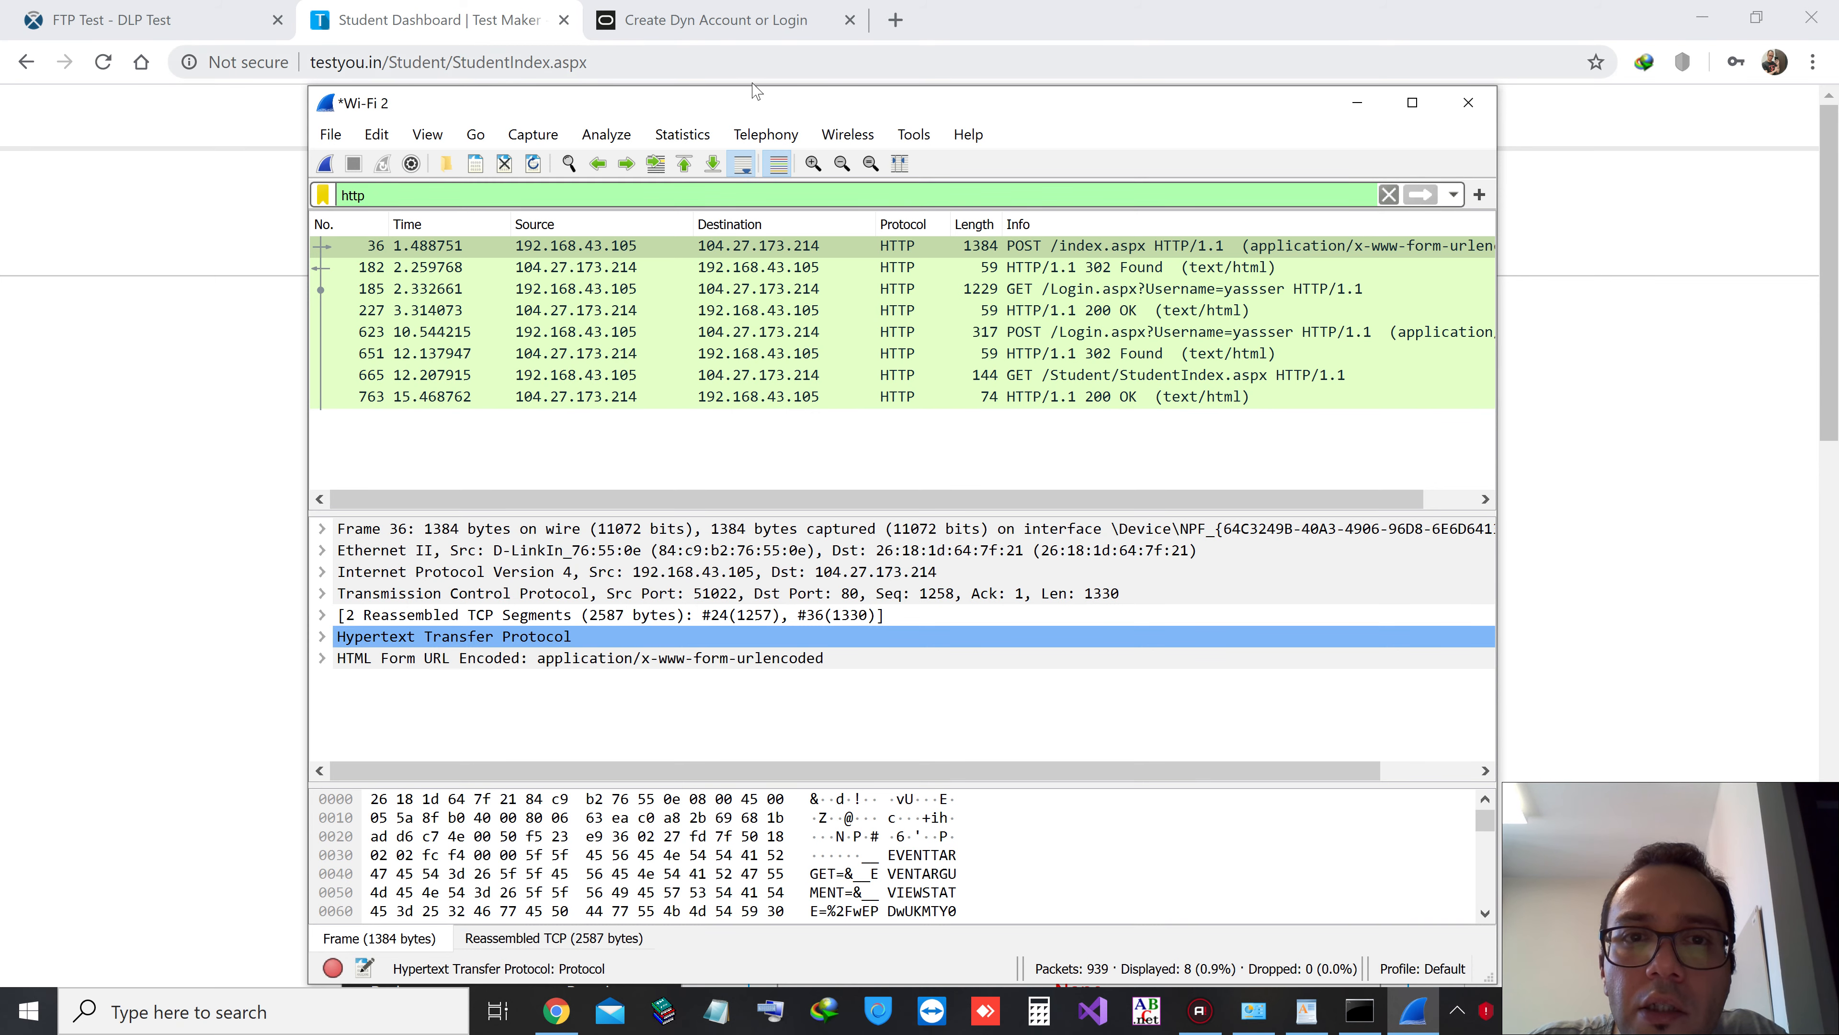
drag(791, 97, 964, 63)
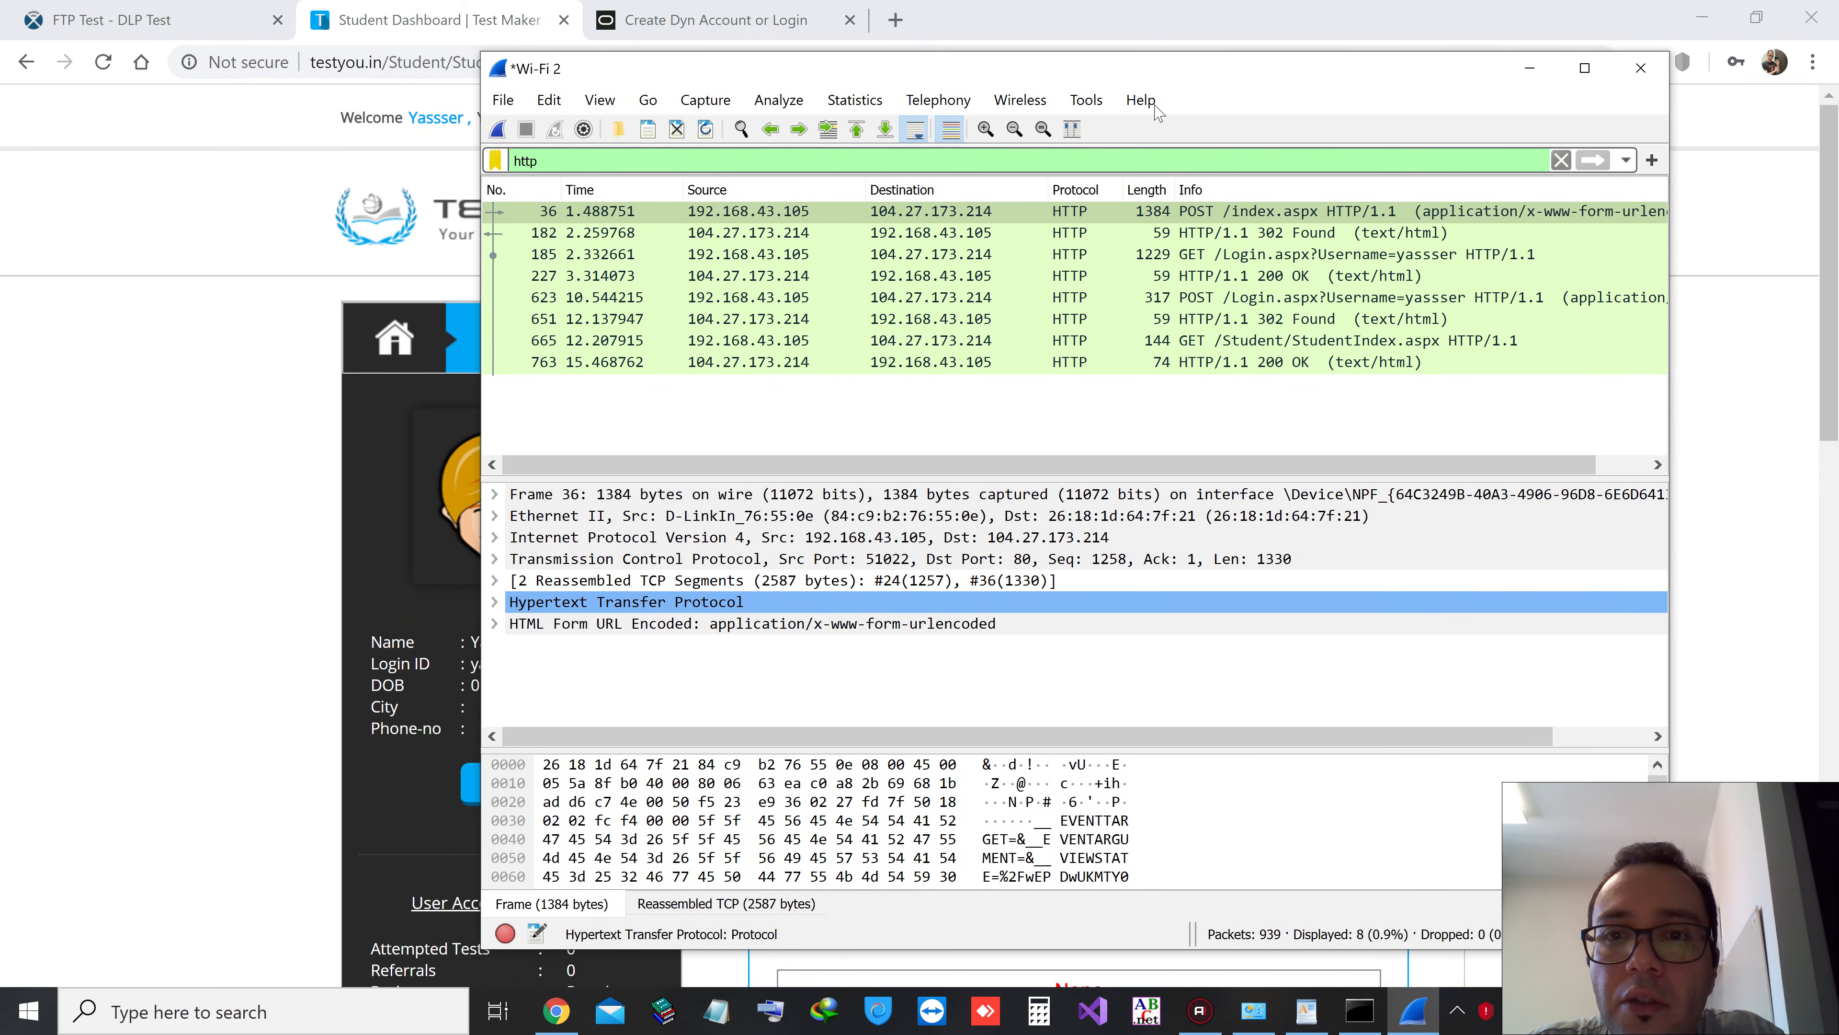
Expand the HTML form data of the POST /index.aspx packet and examine its txtUserLogin and txtPassword items
click(1316, 233)
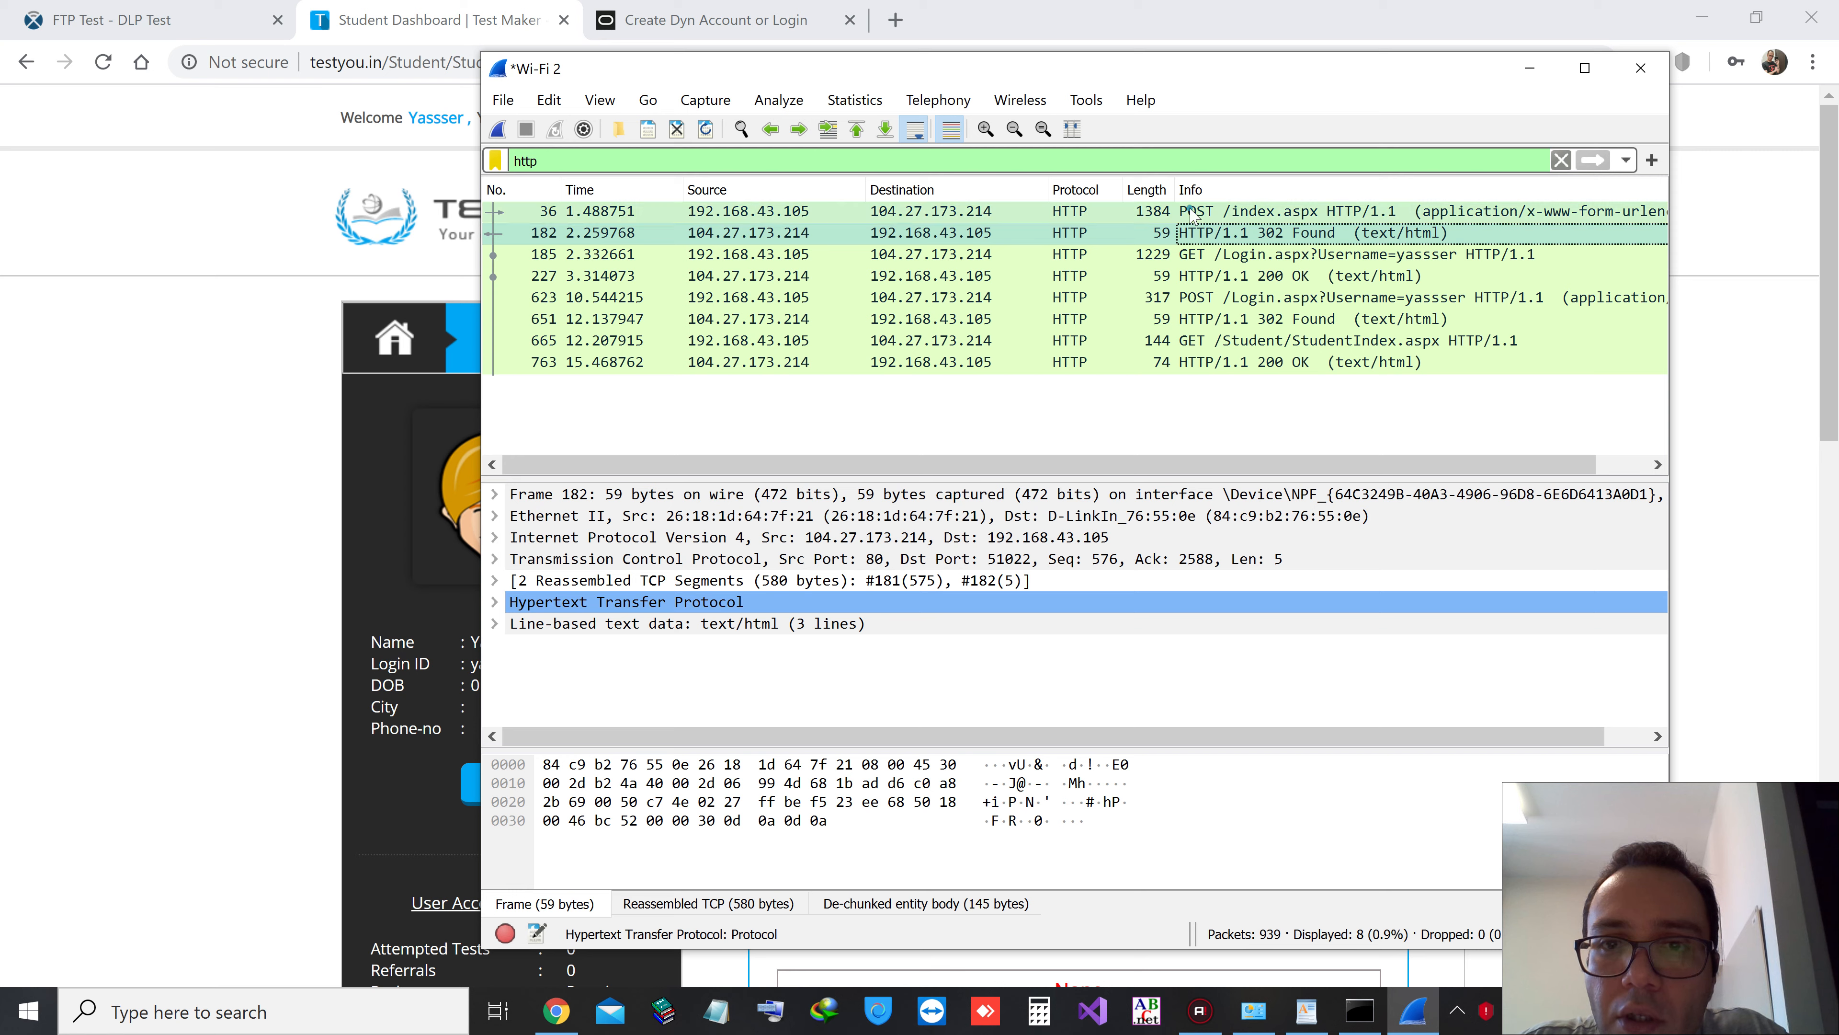
click(1231, 211)
click(495, 623)
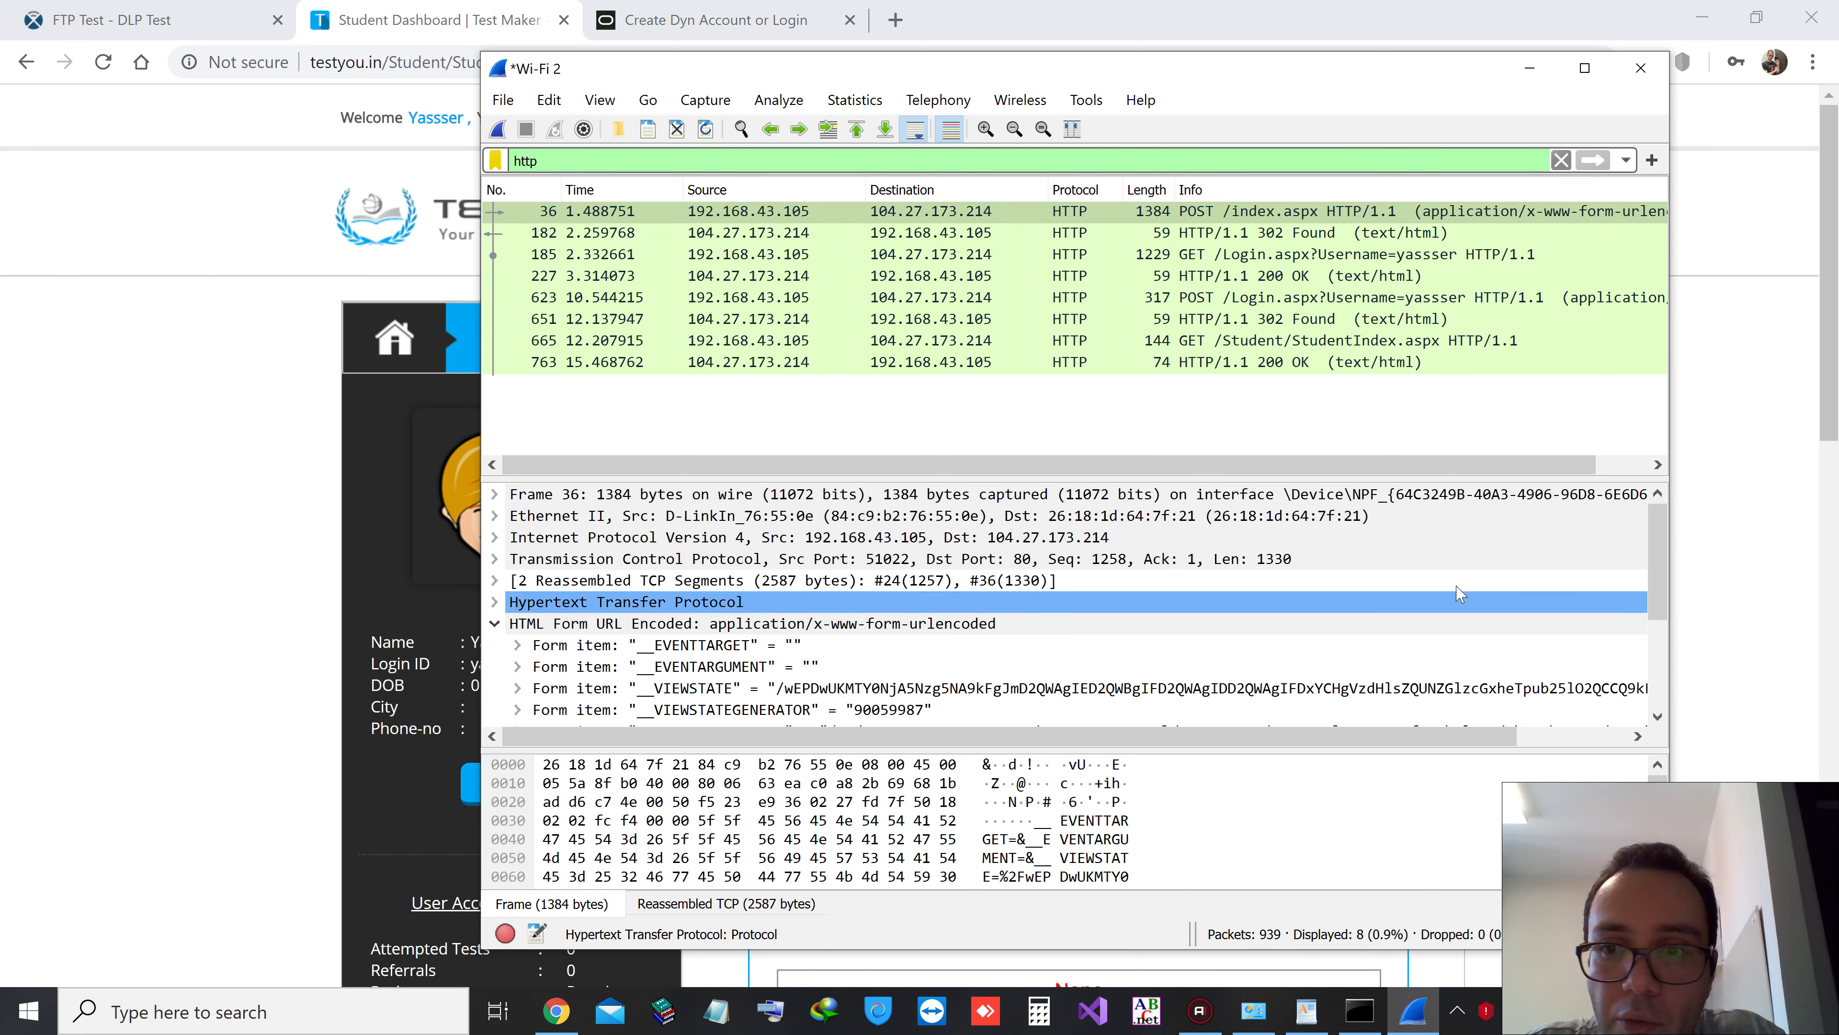
scroll(1223, 640, down, 3)
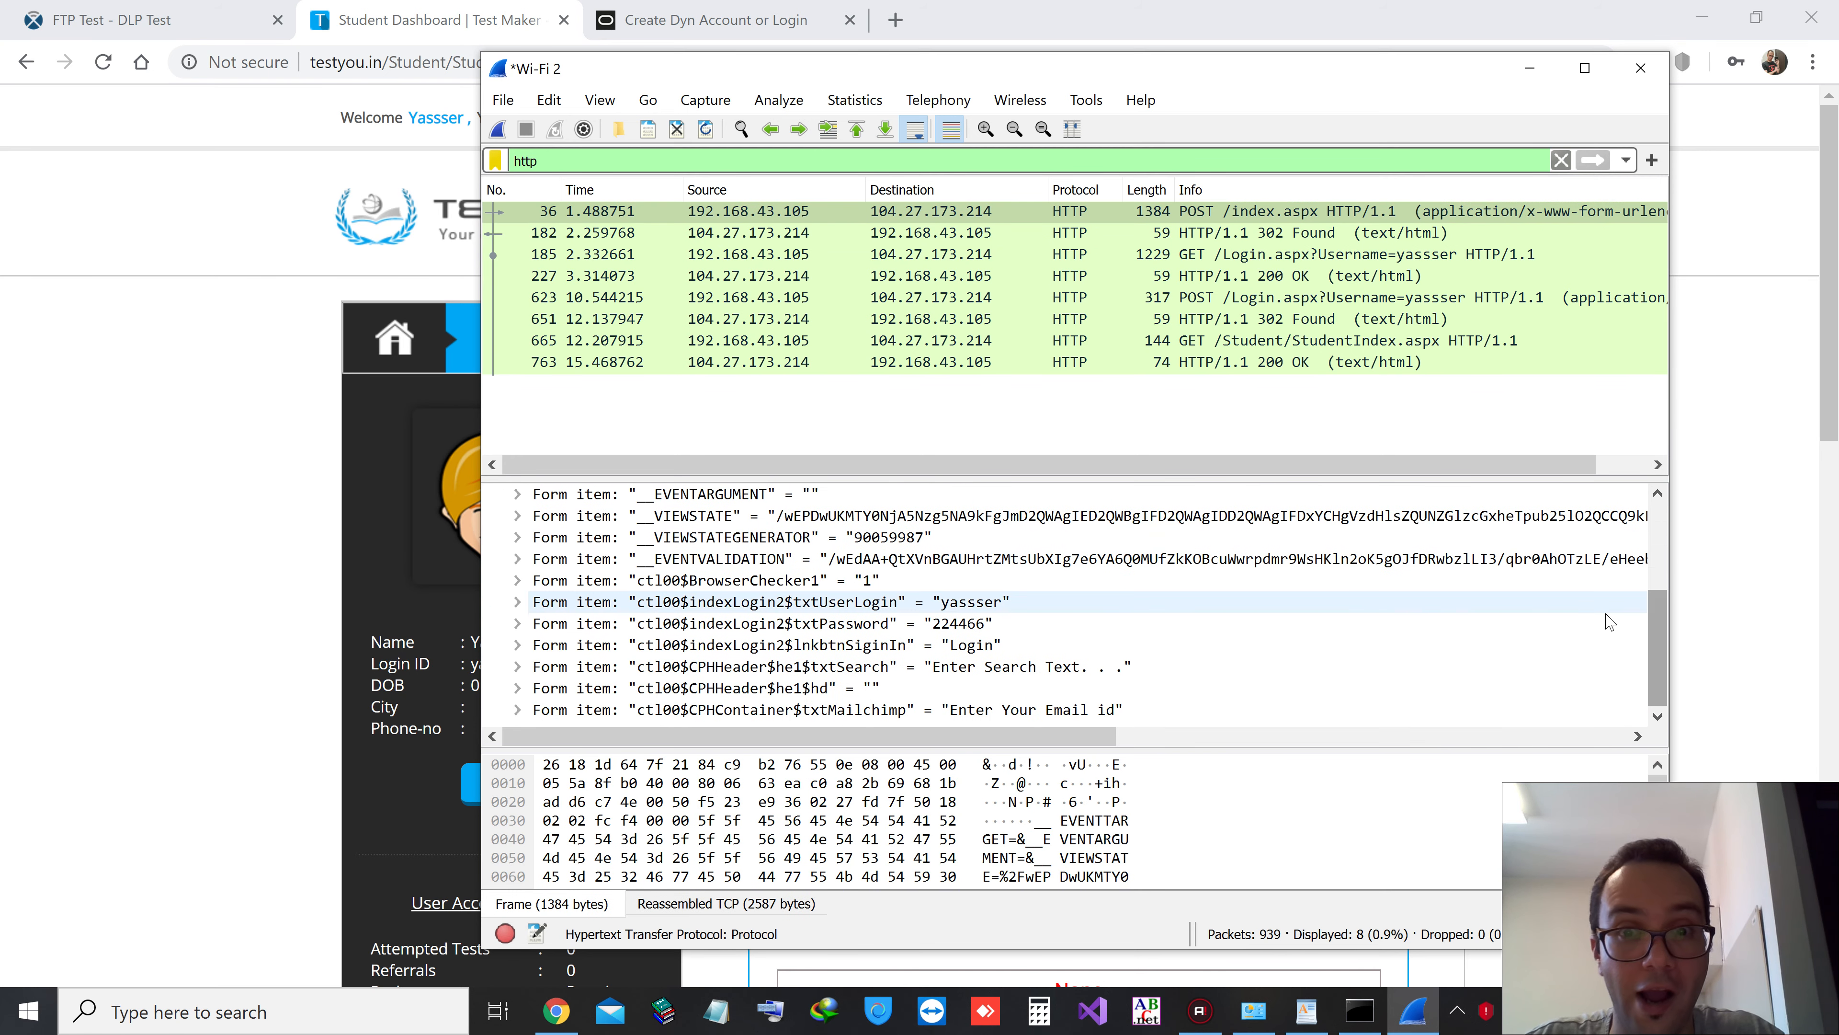
click(818, 606)
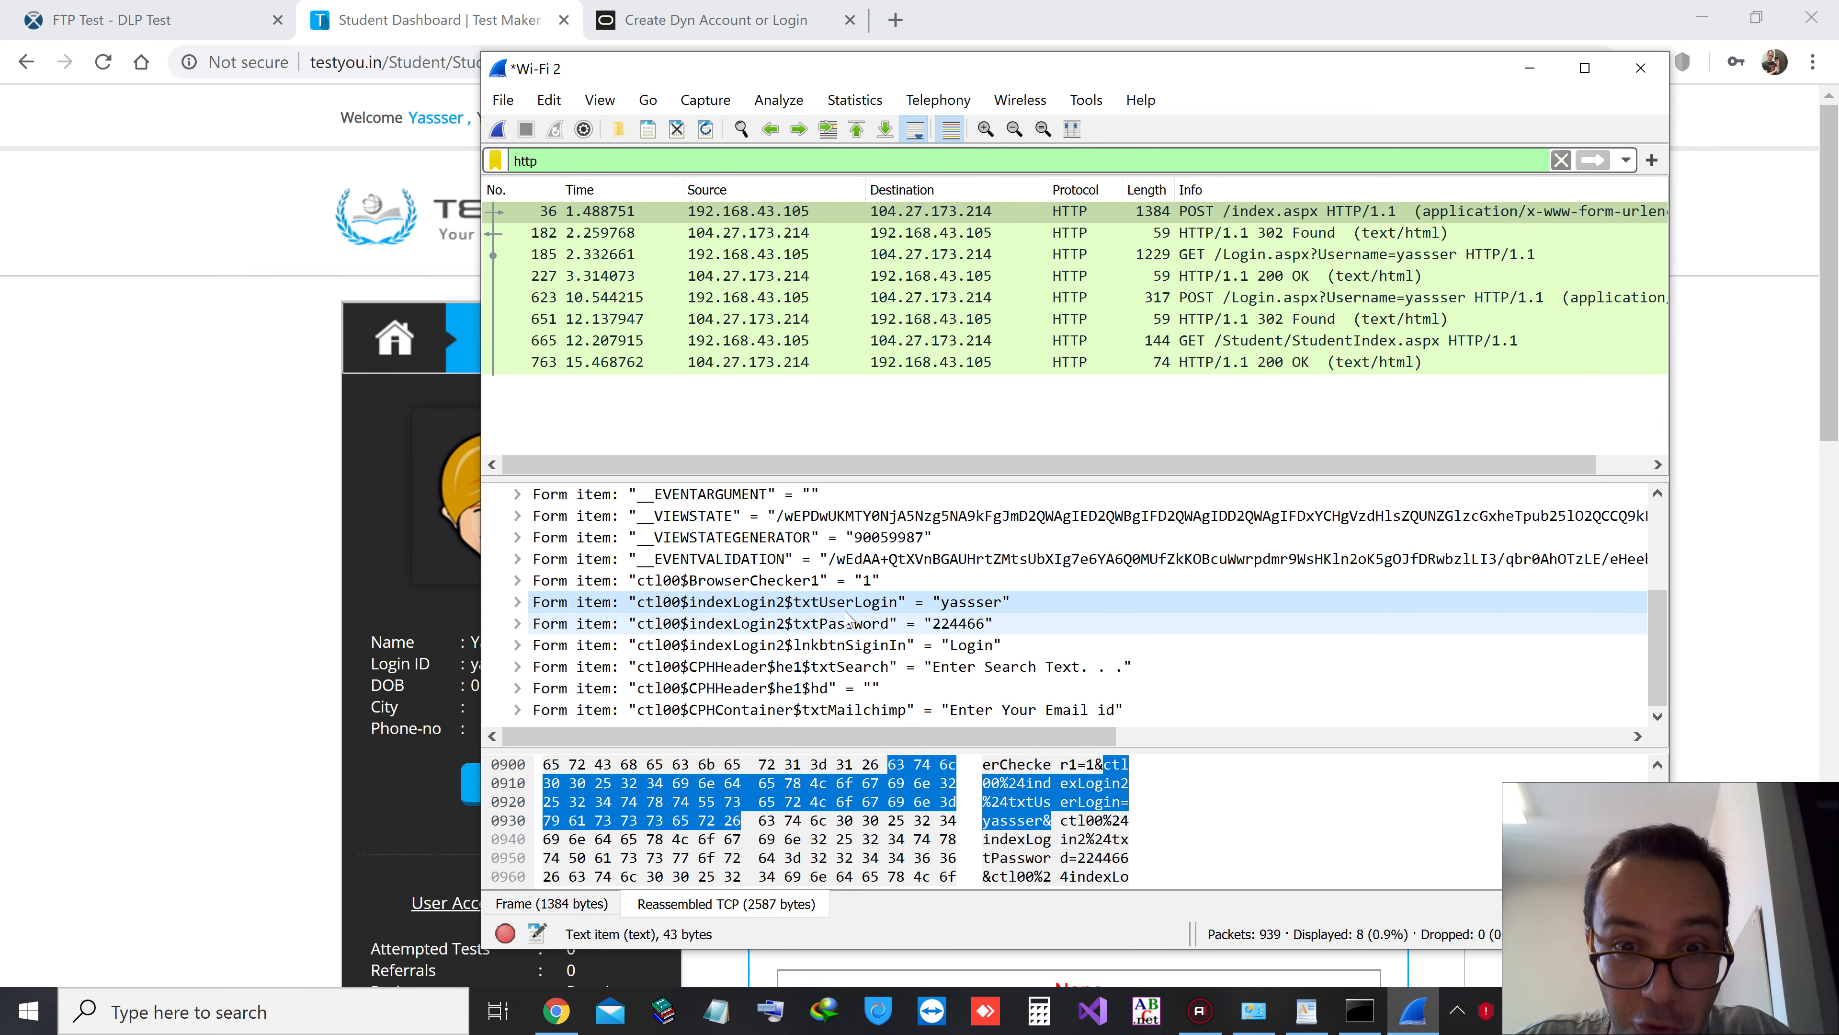
click(870, 638)
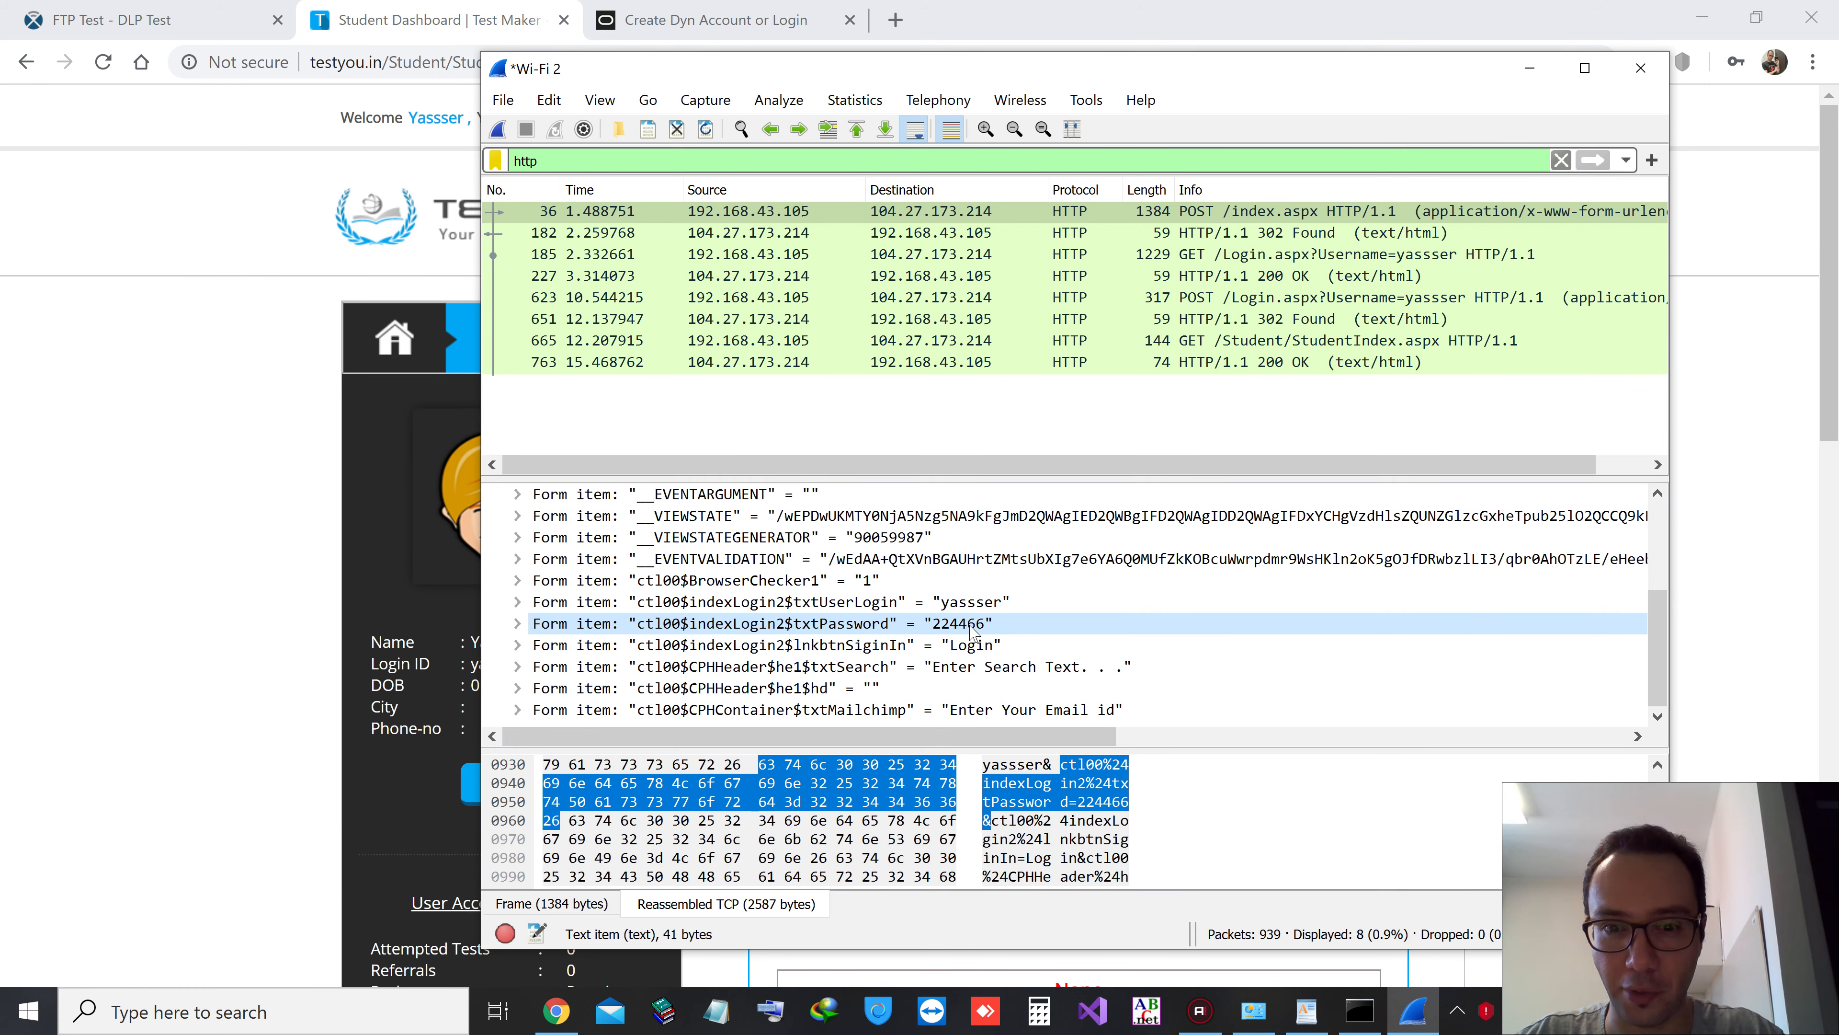
Step through the following HTTP packets to the POST /Login.aspx request and examine the credentials in its form items
click(1209, 240)
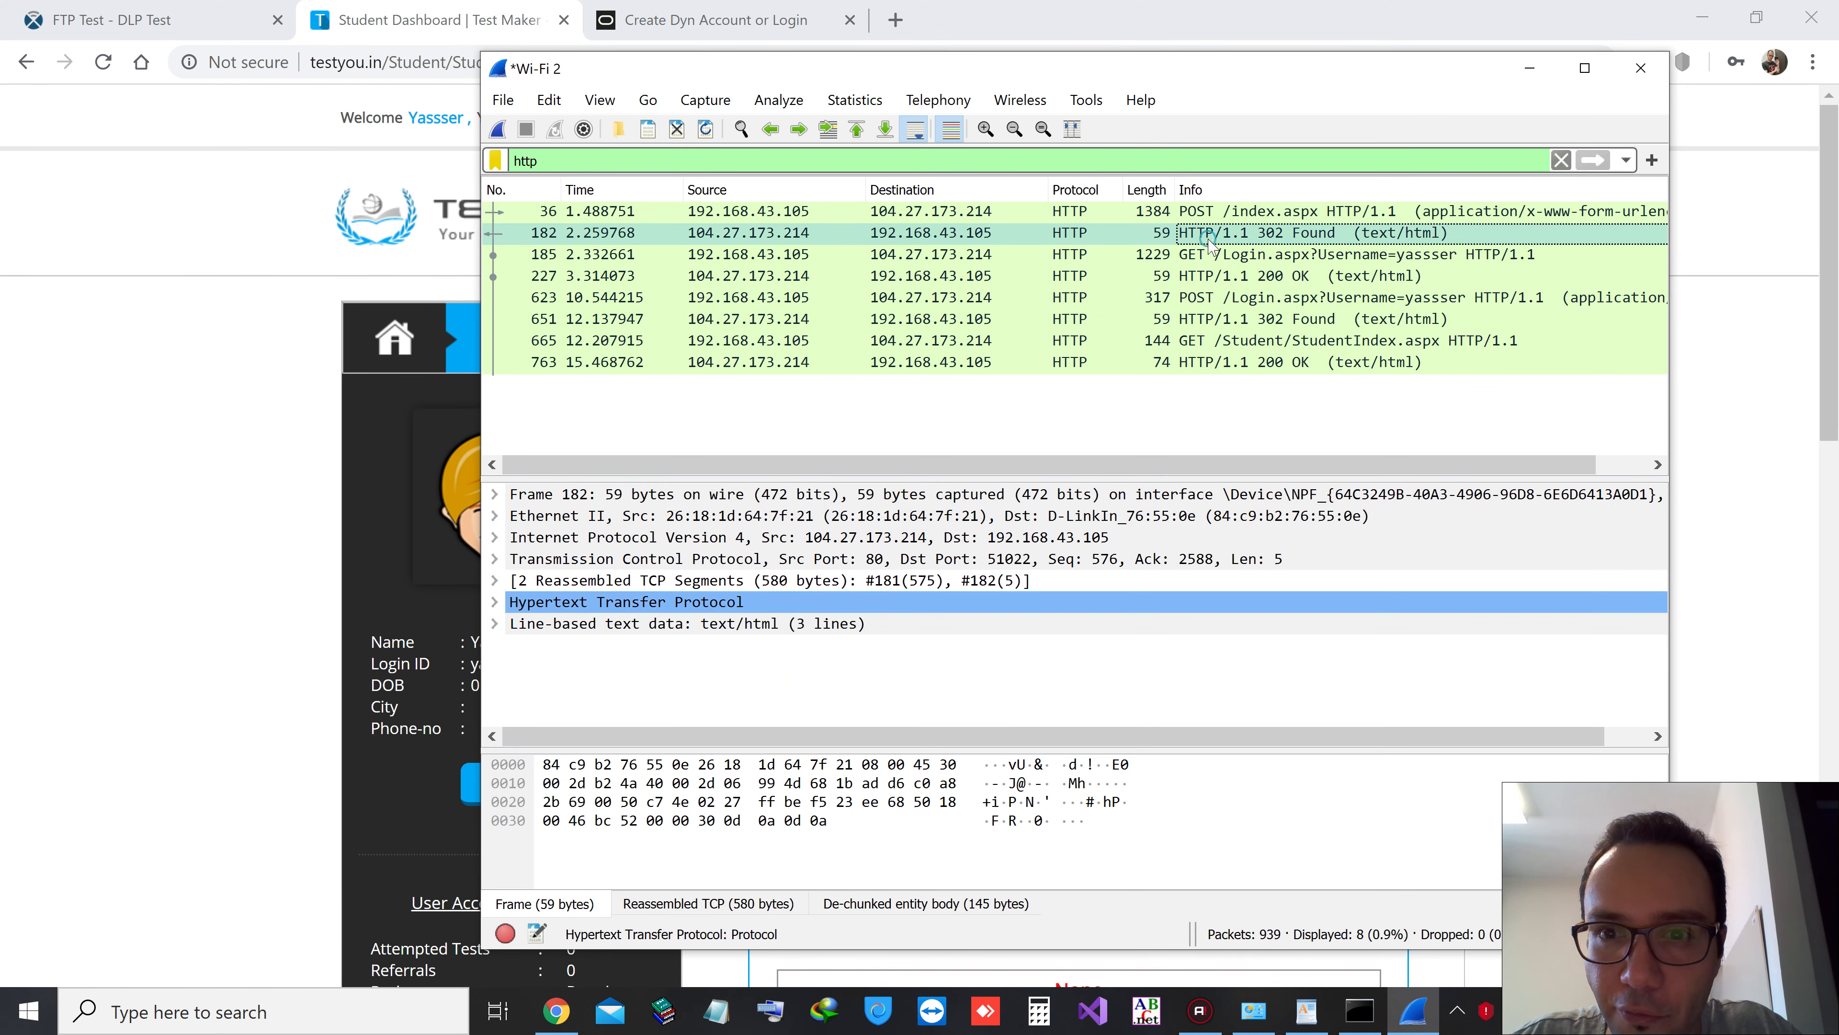
click(1203, 255)
click(1201, 276)
click(1198, 297)
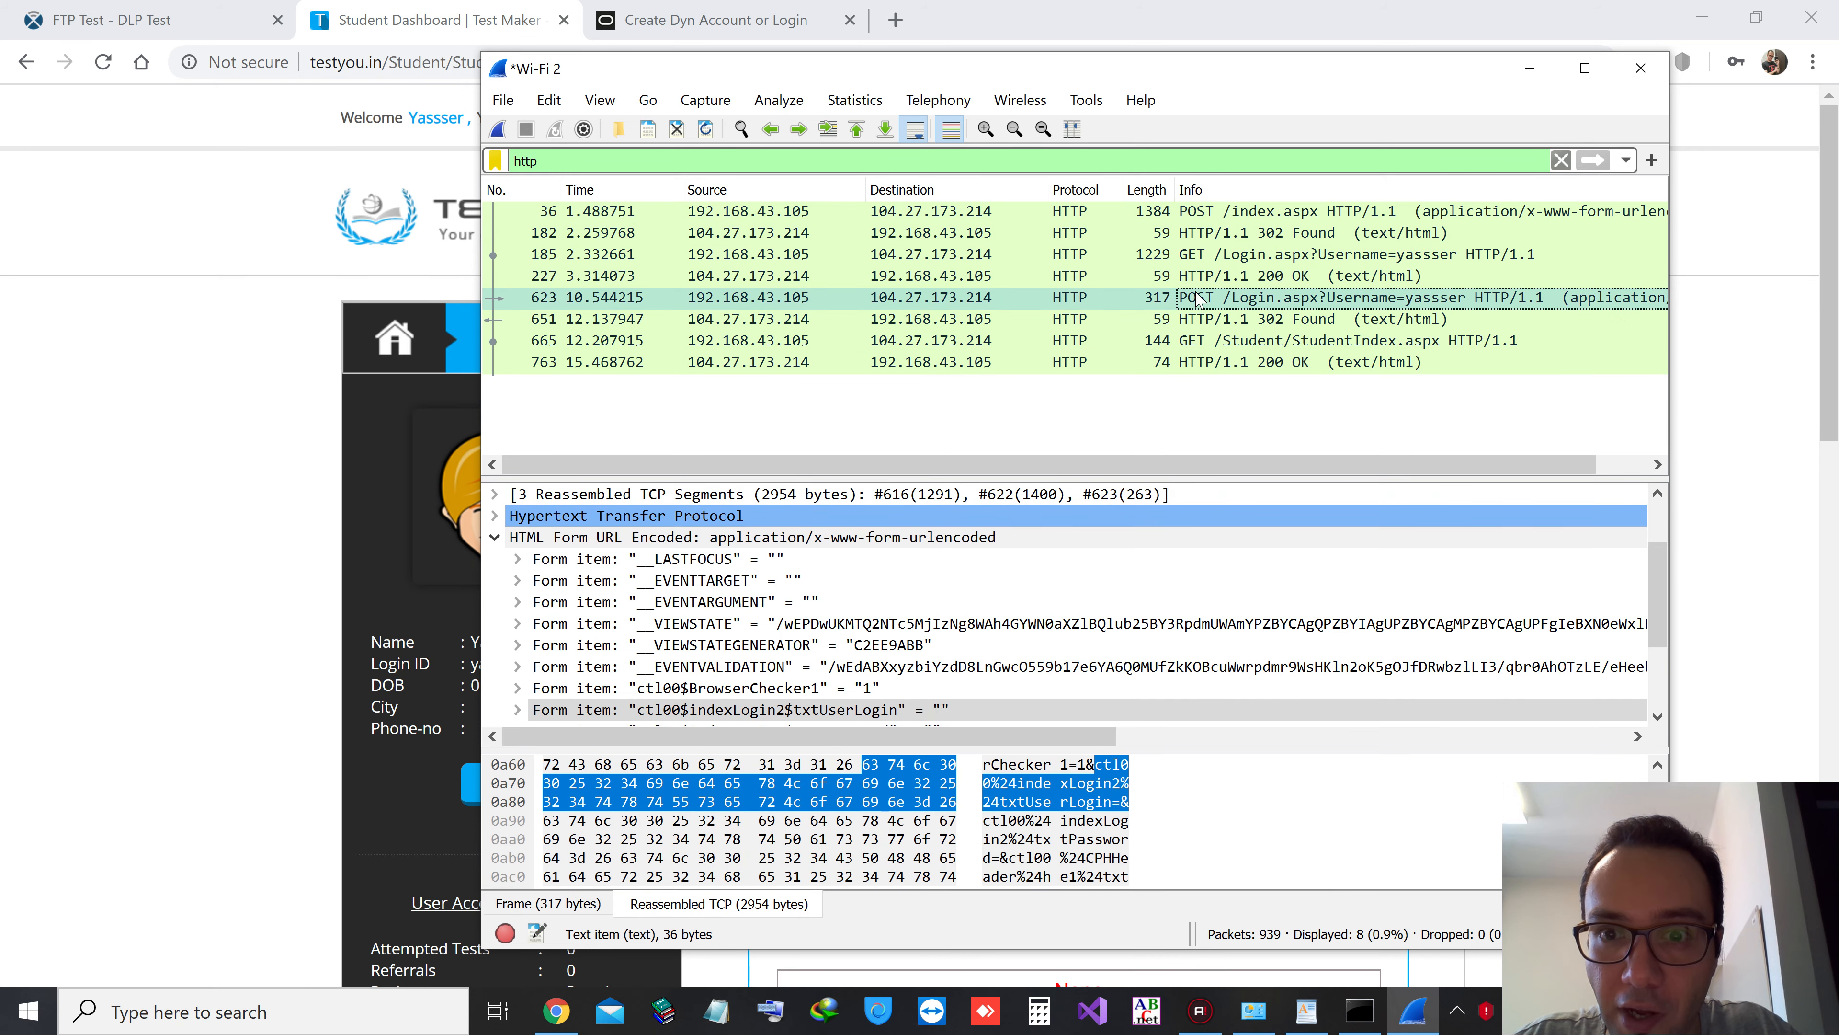
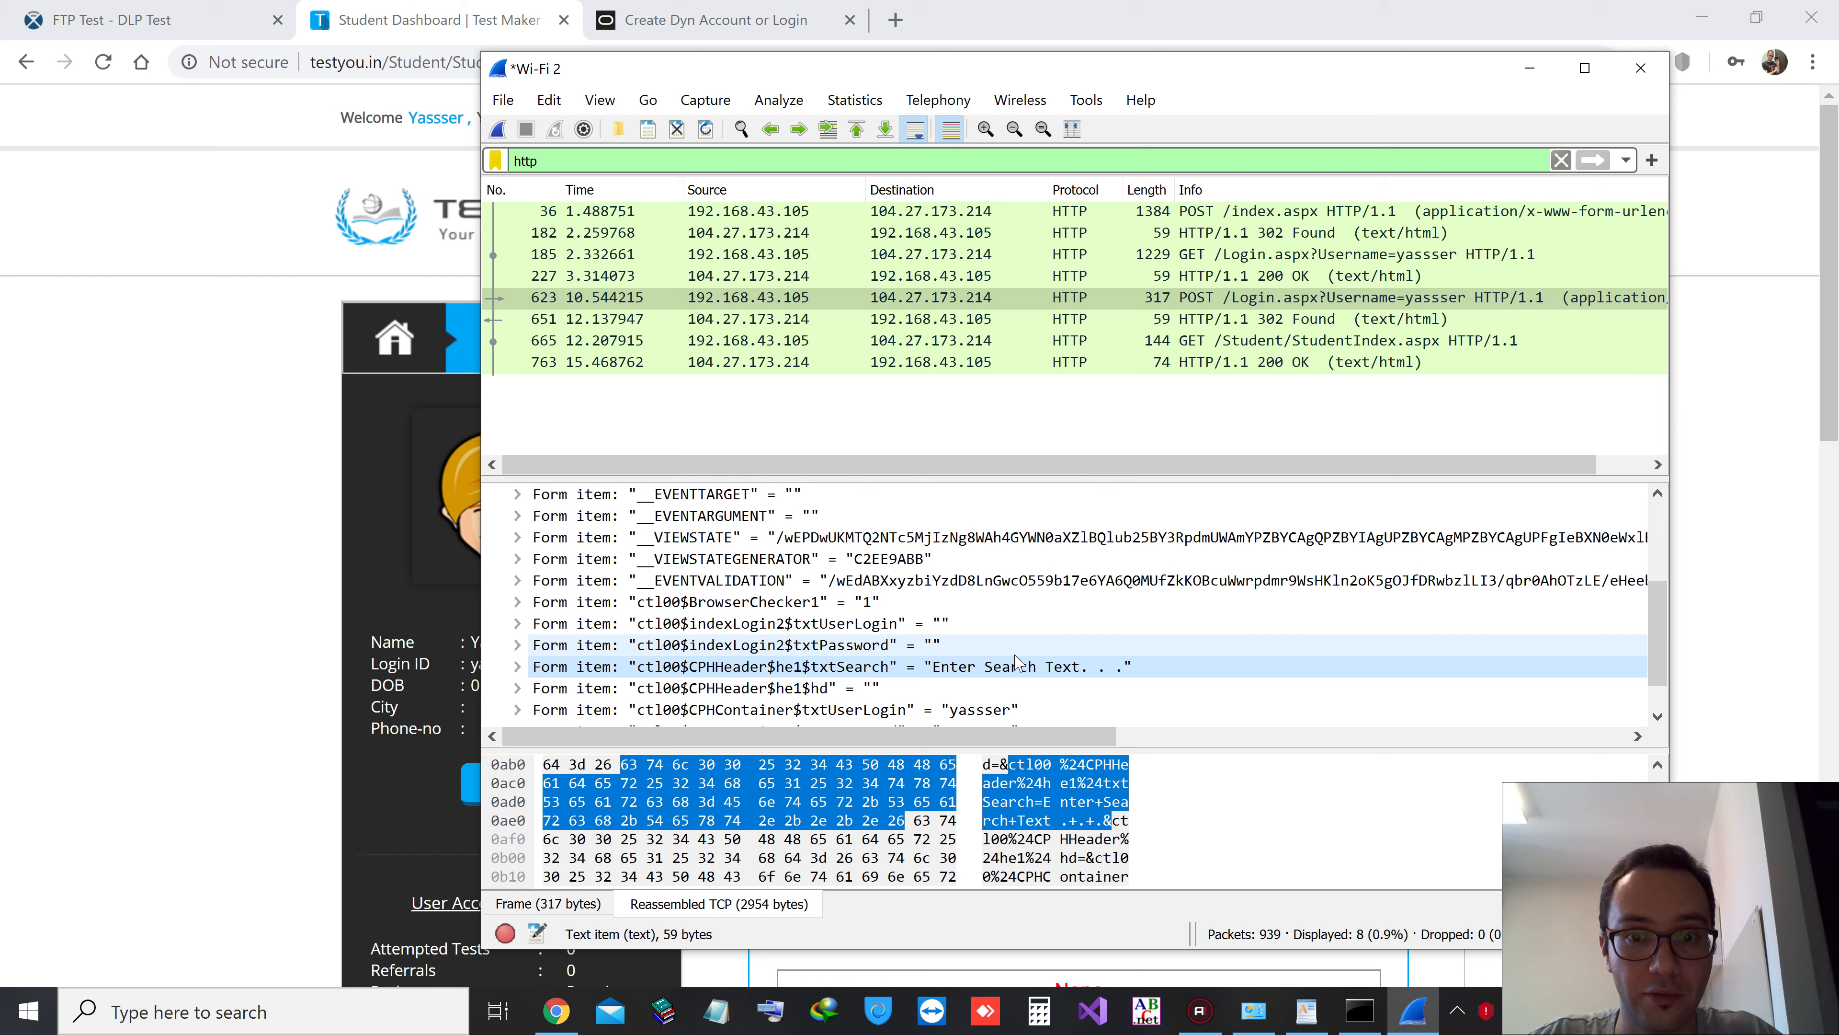
scroll(1029, 673, down, 2)
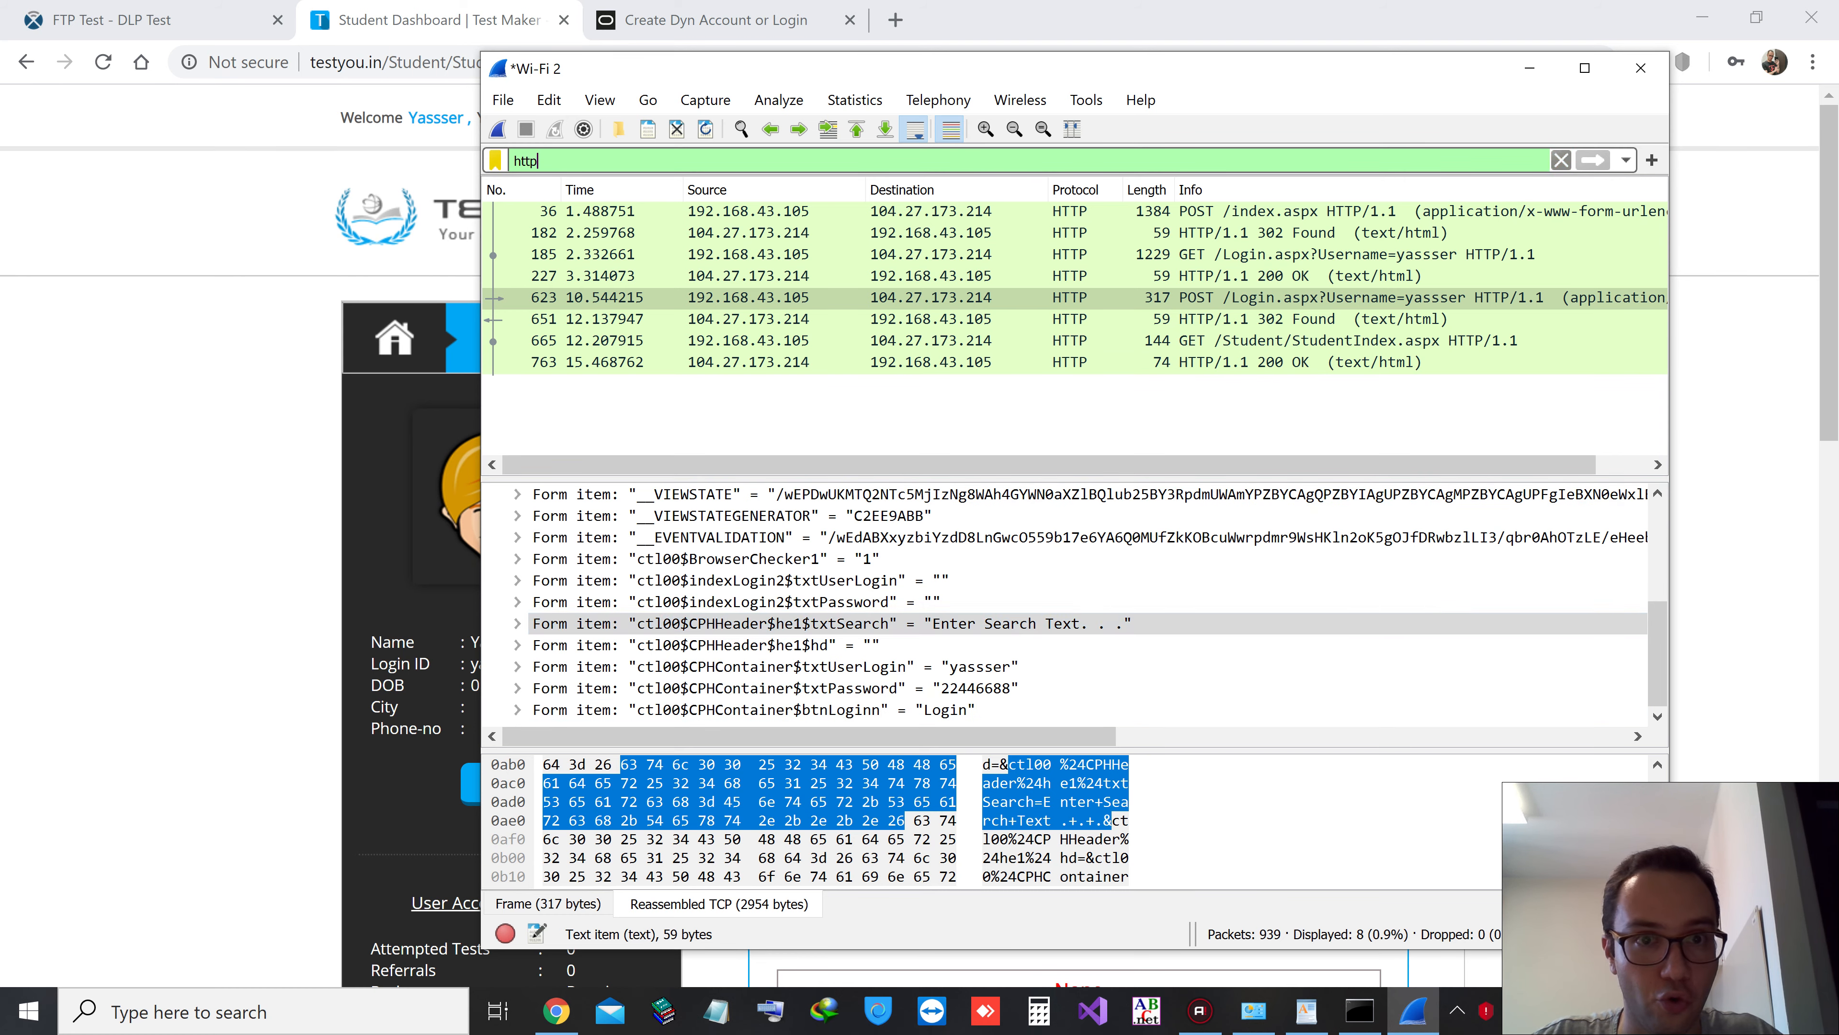
Clear the http display filter and close the Wi-Fi 2 capture without saving its packets
click(1561, 159)
click(502, 99)
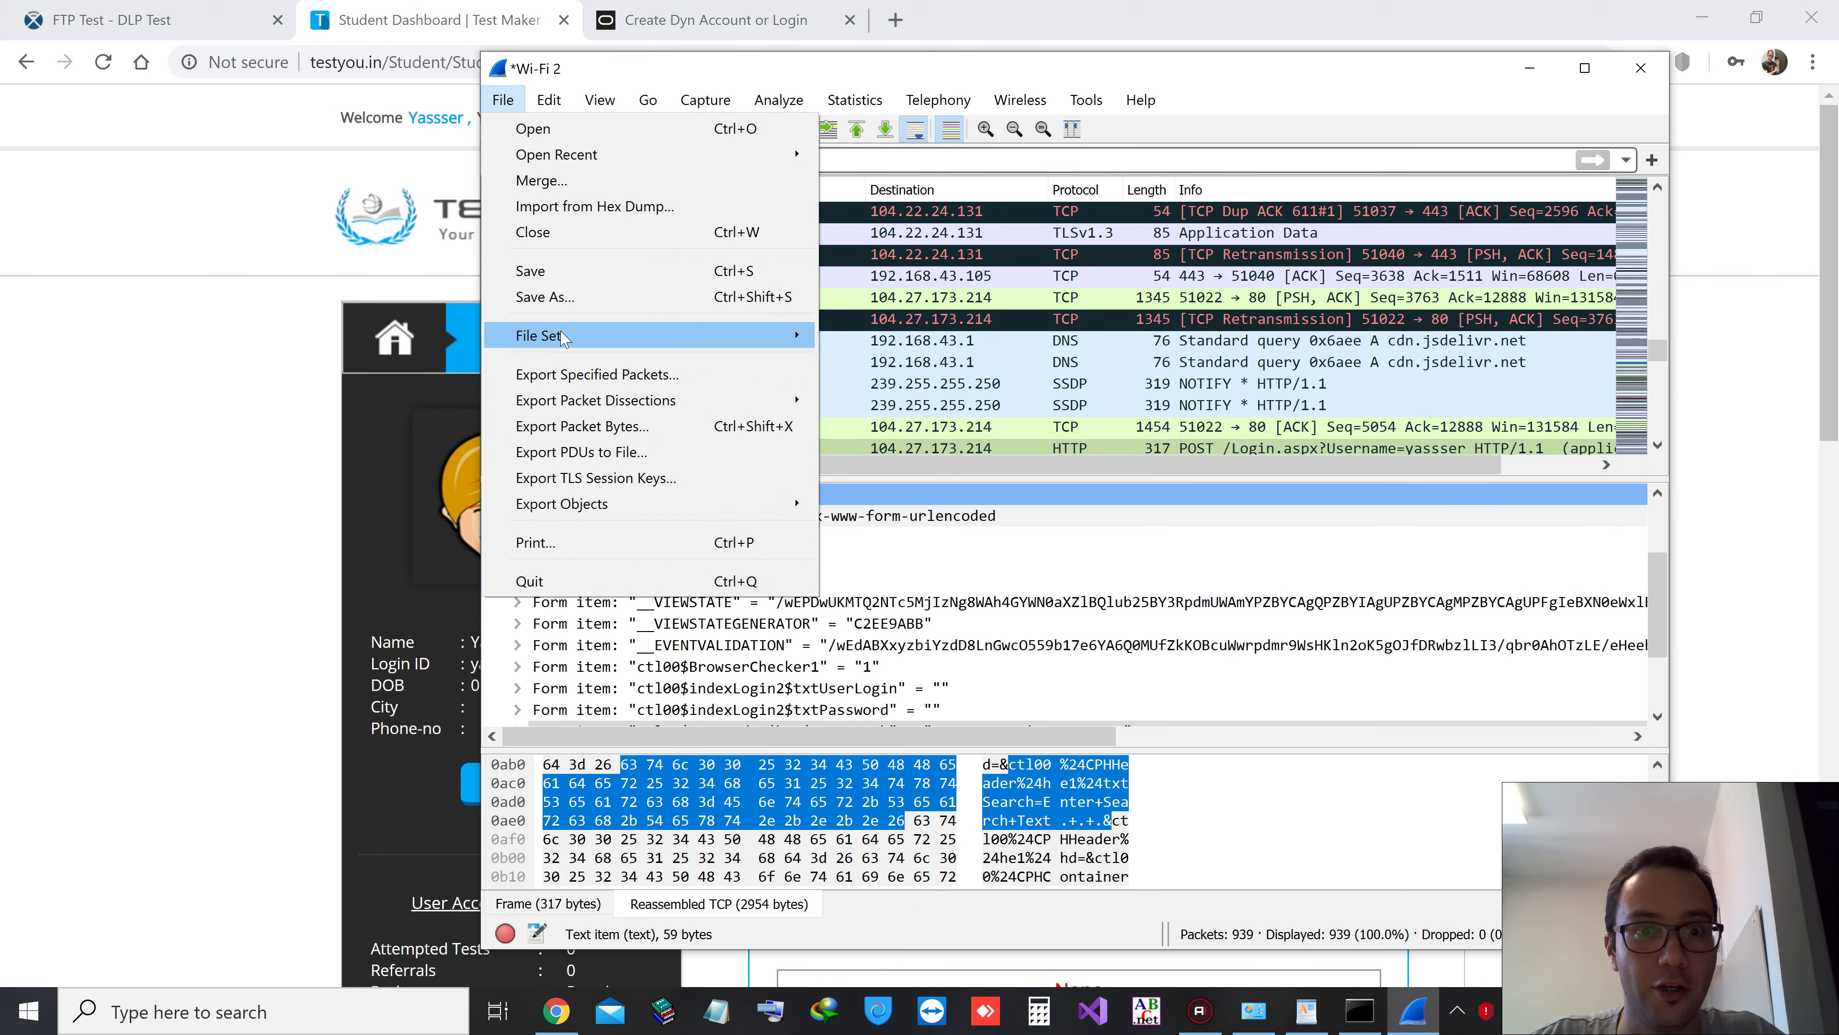
click(572, 232)
click(1033, 537)
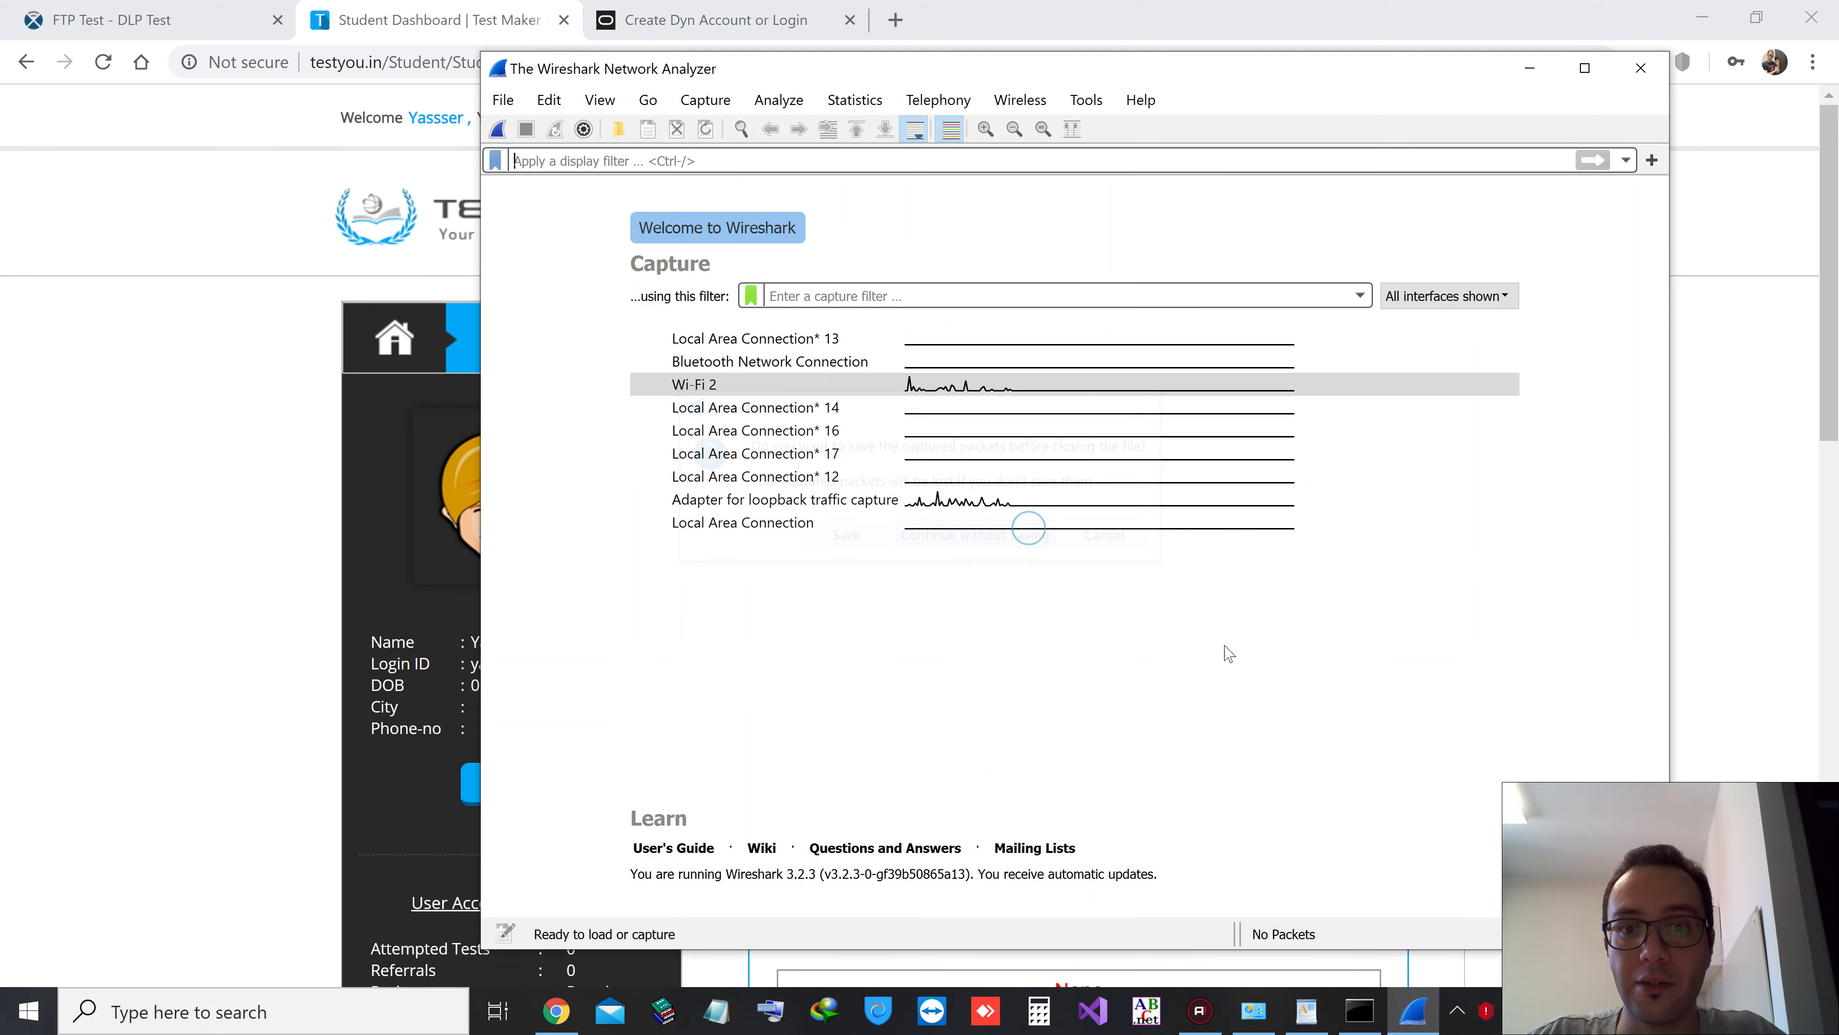
Switch to the WordPad protocol list and highlight the HTTPS entry
click(1306, 1011)
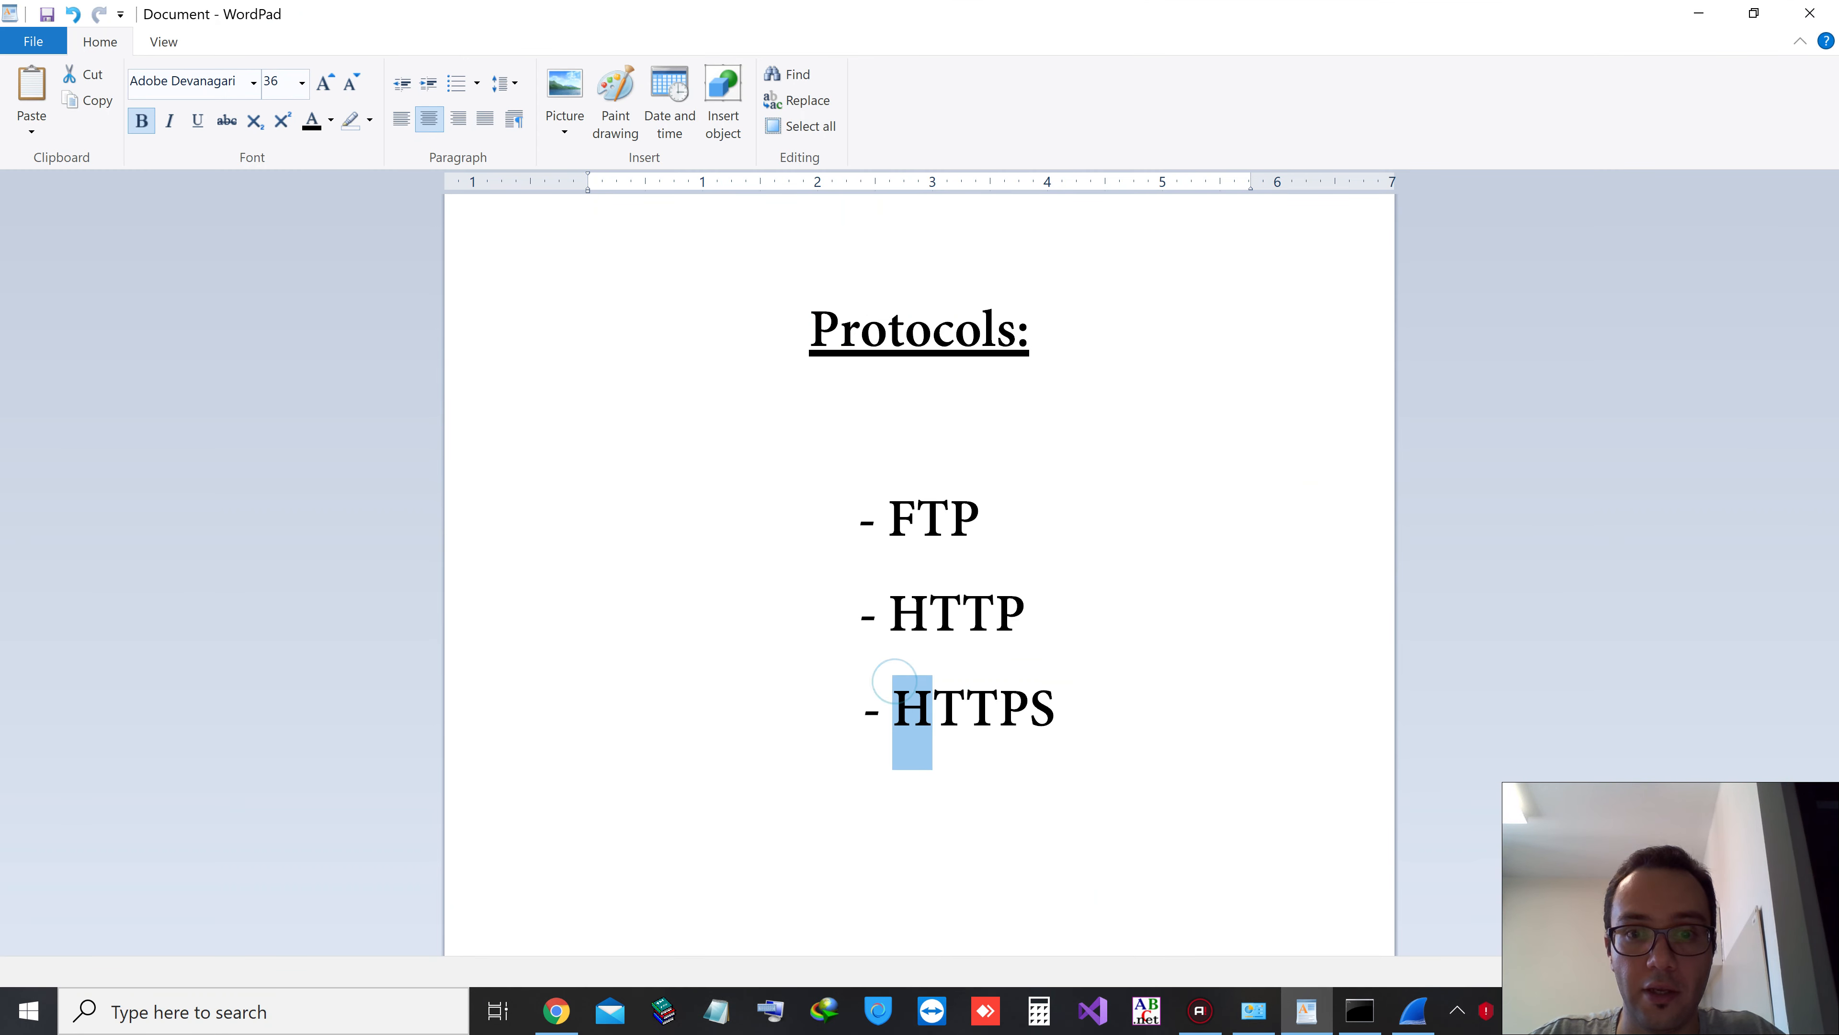